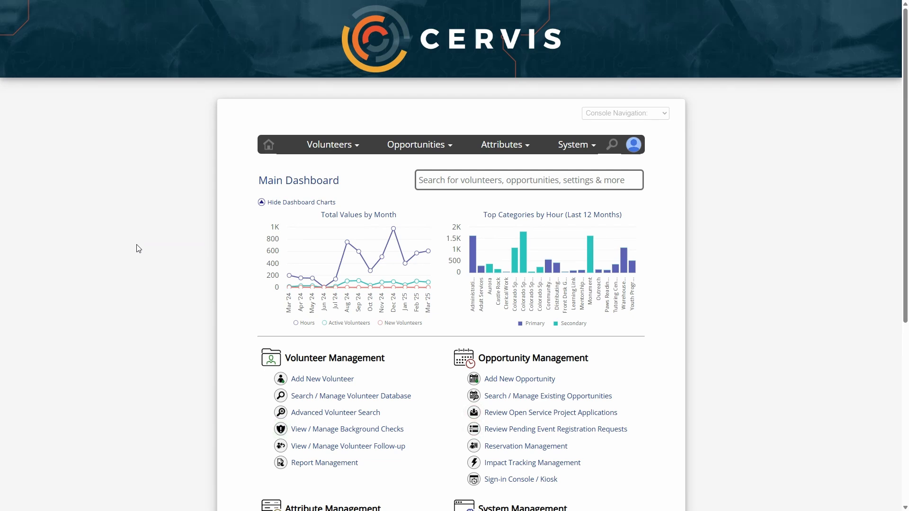
{"action": "scroll", "coordinate": [140, 248], "scroll_direction": "down", "scroll_amount": 1}
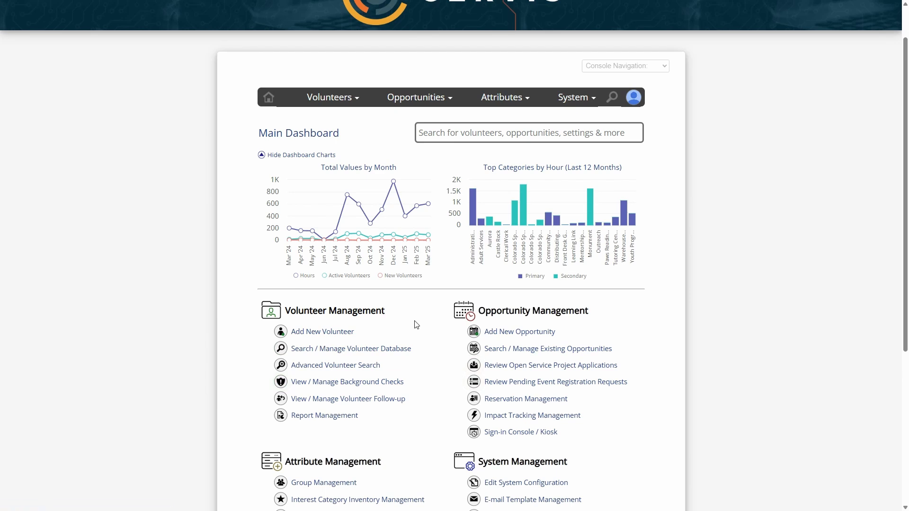
{"action": "scroll", "coordinate": [413, 322], "scroll_direction": "down", "scroll_amount": 1}
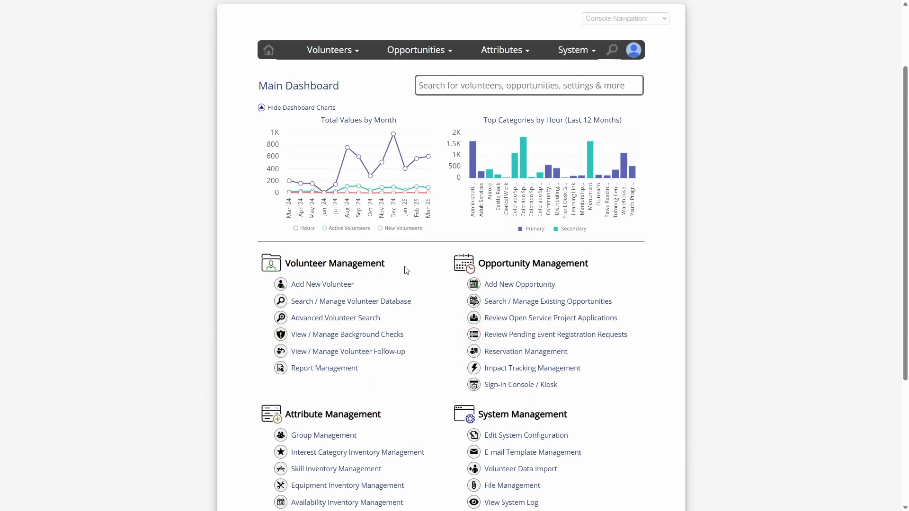
{"action": "scroll", "coordinate": [411, 277], "scroll_direction": "up", "scroll_amount": 1}
{"action": "scroll", "coordinate": [412, 281], "scroll_direction": "up", "scroll_amount": 2}
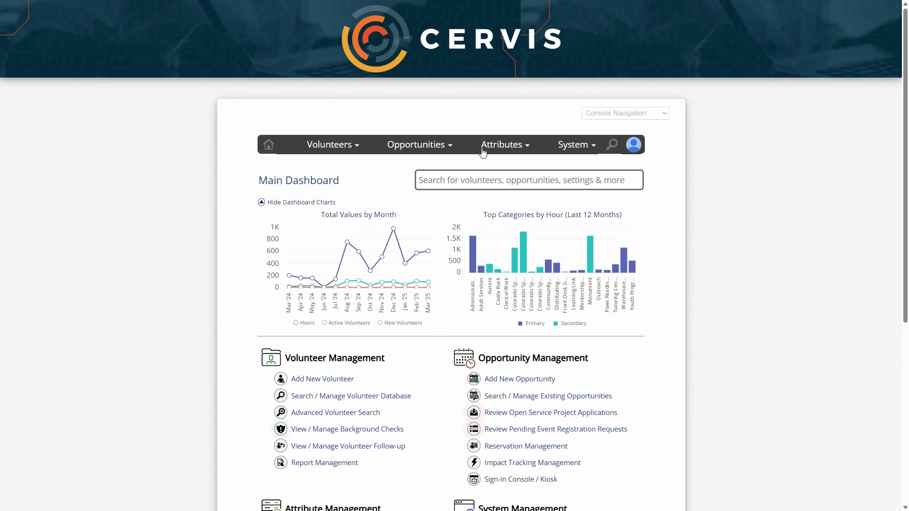
- Search the main dashboard for a volunteer's first name and open the matching Volunteer First Name results
{"action": "left_click", "coordinate": [483, 180]}
{"action": "type", "text": "Bruce"}
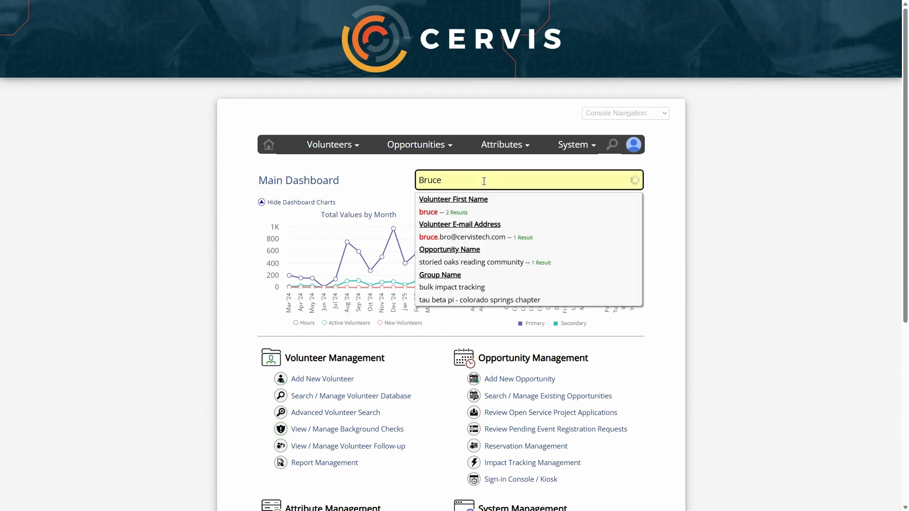
{"action": "key", "text": "Down"}
{"action": "key", "text": "Down"}
{"action": "key", "text": "Down"}
{"action": "key", "text": "Down"}
{"action": "key", "text": "Down"}
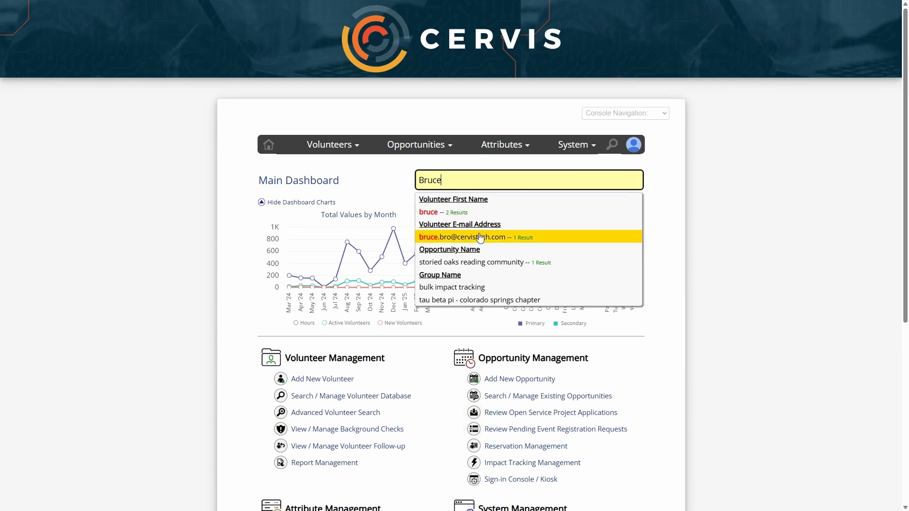
{"action": "left_click", "coordinate": [455, 212]}
- Review the search options on the Volunteer Management Dashboard and open the Advanced Volunteer Search page
{"action": "scroll", "coordinate": [448, 215], "scroll_direction": "down", "scroll_amount": 3}
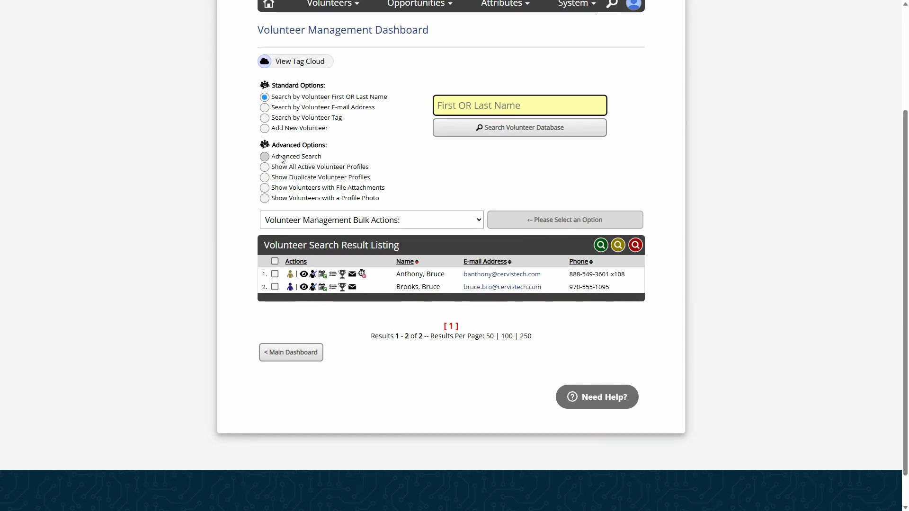
{"action": "left_click_drag", "start_coordinate": [276, 145], "coordinate": [335, 150]}
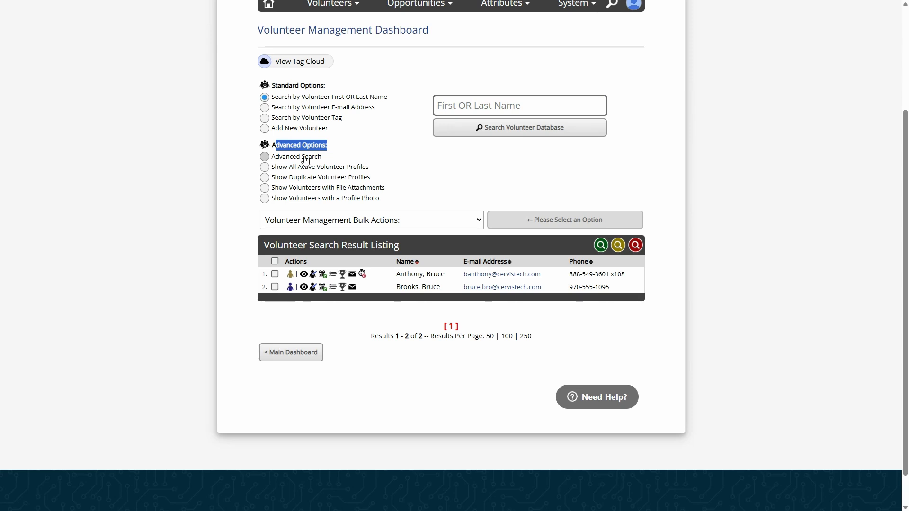
{"action": "left_click", "coordinate": [379, 160]}
{"action": "scroll", "coordinate": [378, 159], "scroll_direction": "up", "scroll_amount": 3}
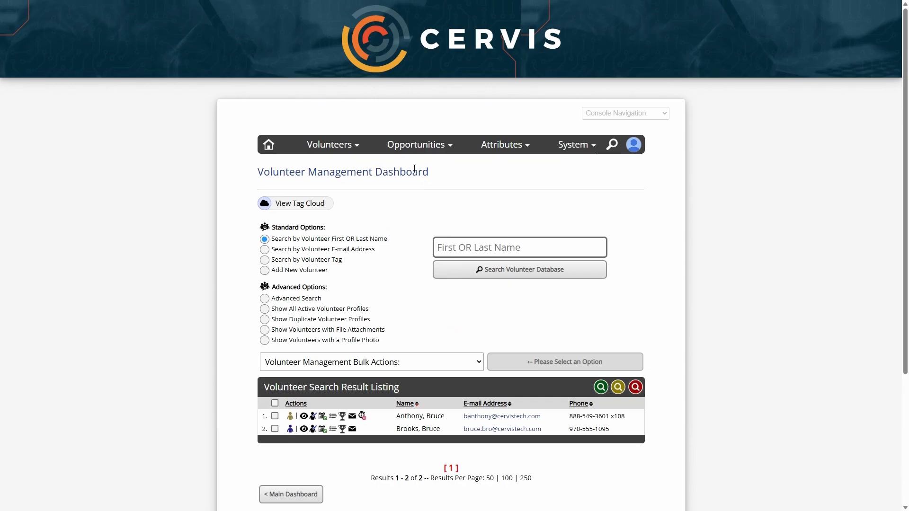
{"action": "mouse_move", "coordinate": [324, 146]}
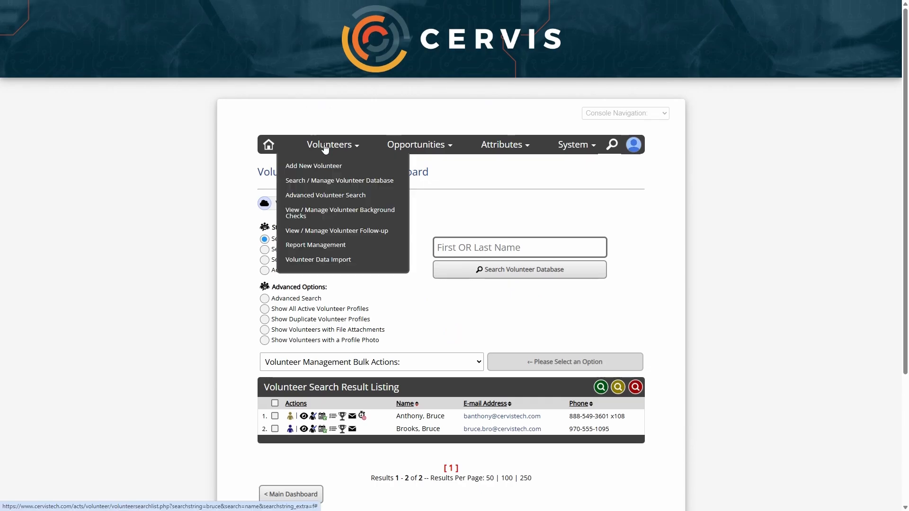
{"action": "left_click", "coordinate": [340, 198]}
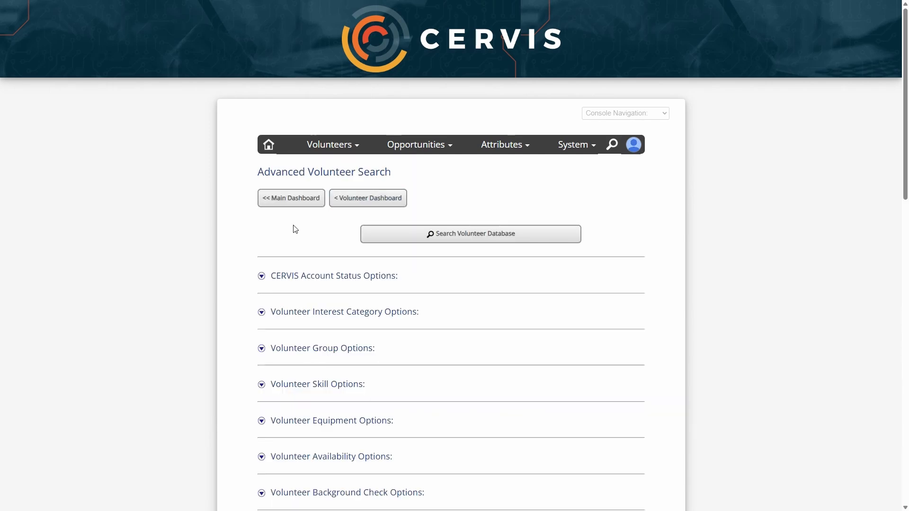
- View the contact form in the customer support widget and return to its help search
{"action": "scroll", "coordinate": [295, 229], "scroll_direction": "down", "scroll_amount": 6}
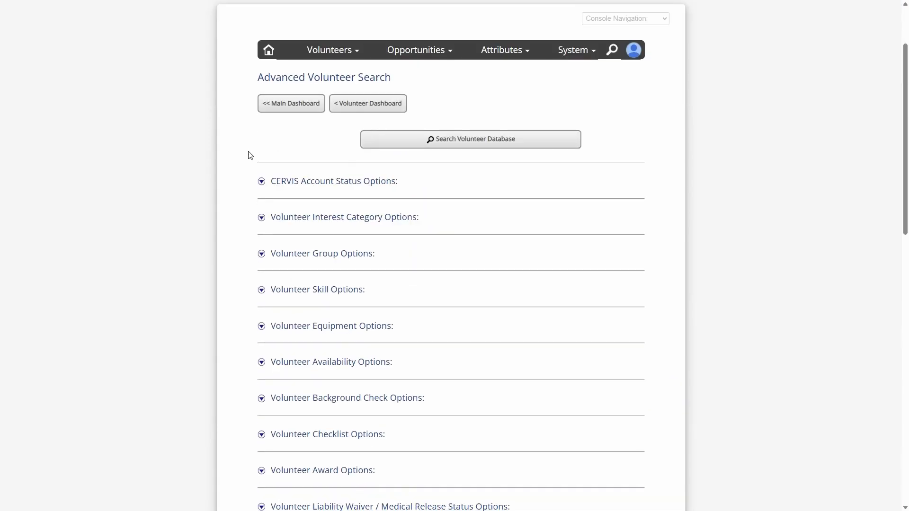
{"action": "scroll", "coordinate": [254, 358], "scroll_direction": "down", "scroll_amount": 9}
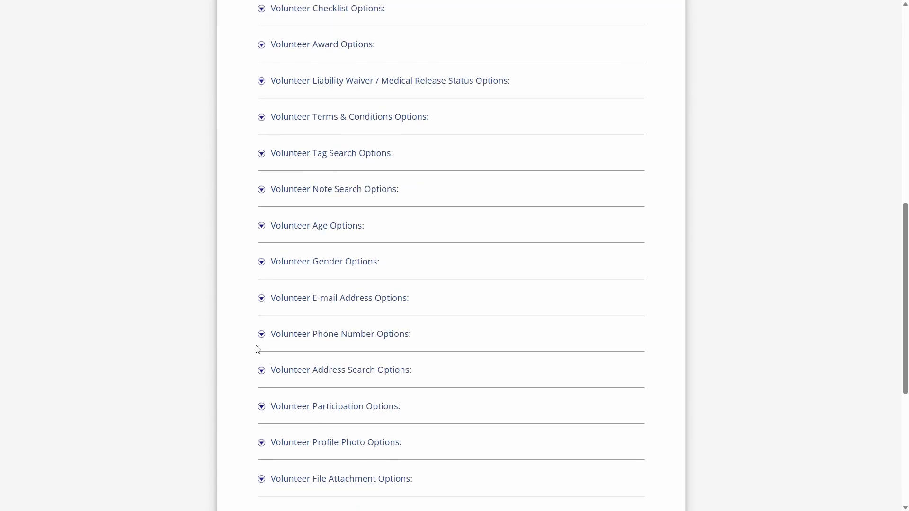
{"action": "scroll", "coordinate": [264, 372], "scroll_direction": "up", "scroll_amount": 12}
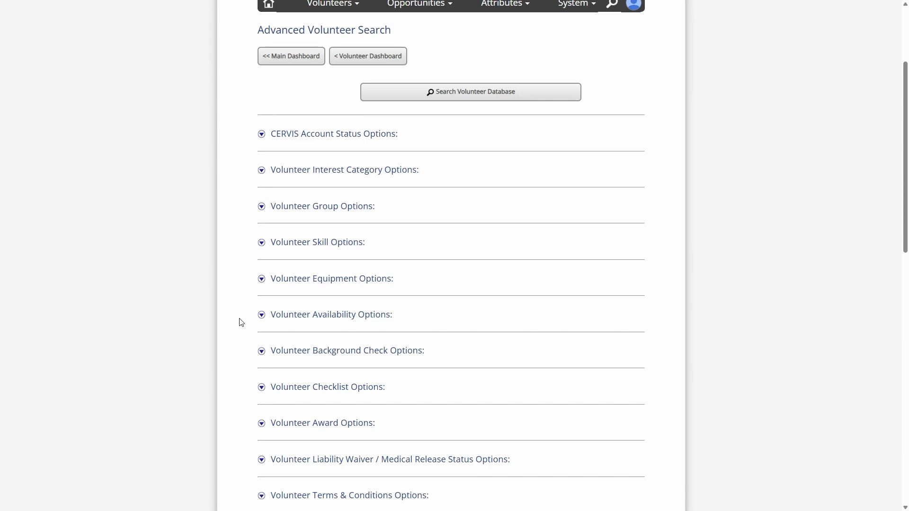
{"action": "scroll", "coordinate": [241, 296], "scroll_direction": "down", "scroll_amount": 10}
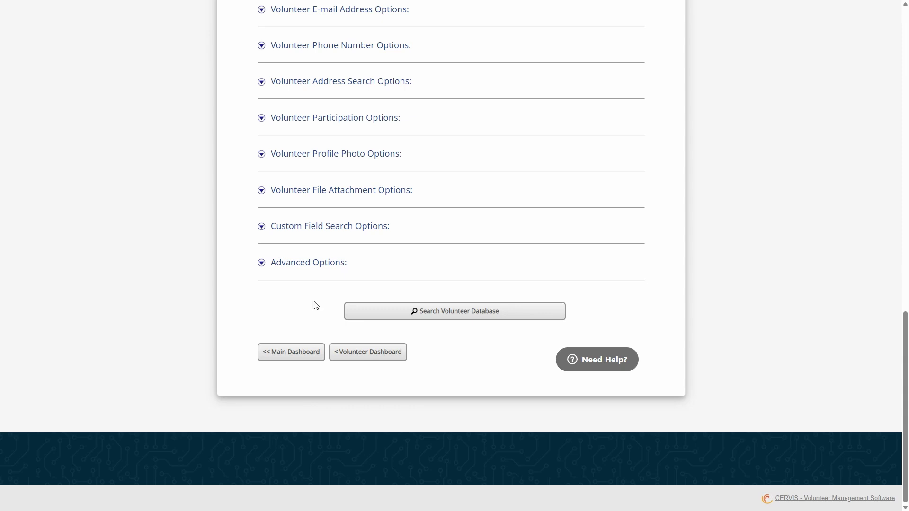
{"action": "left_click", "coordinate": [632, 362]}
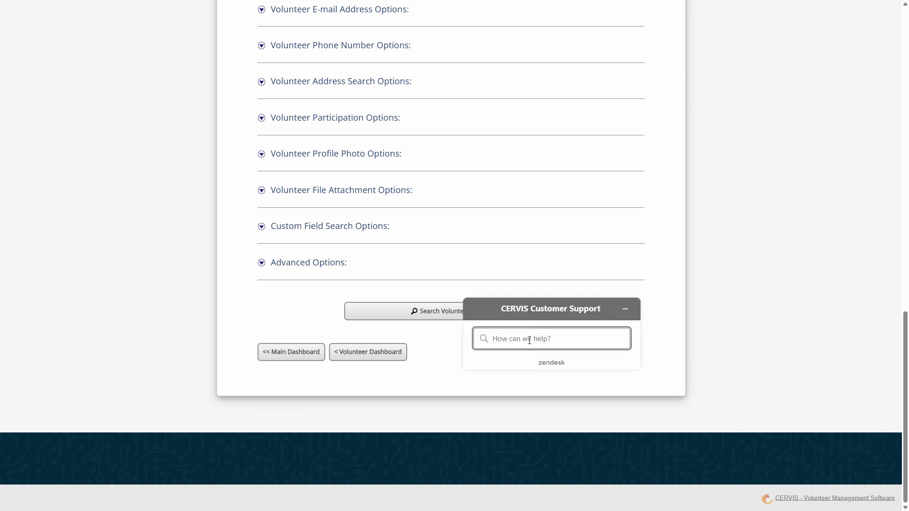
{"action": "left_click", "coordinate": [530, 340]}
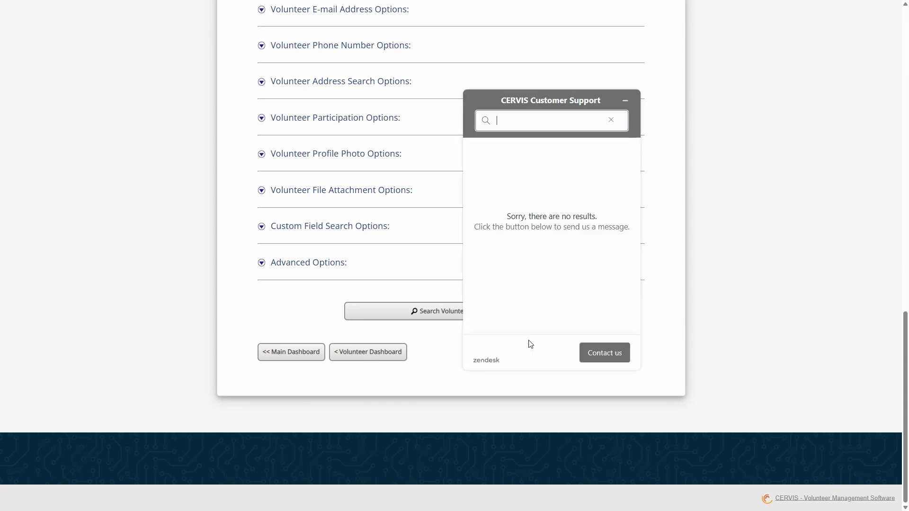
{"action": "left_click", "coordinate": [610, 355]}
{"action": "left_click", "coordinate": [508, 241]}
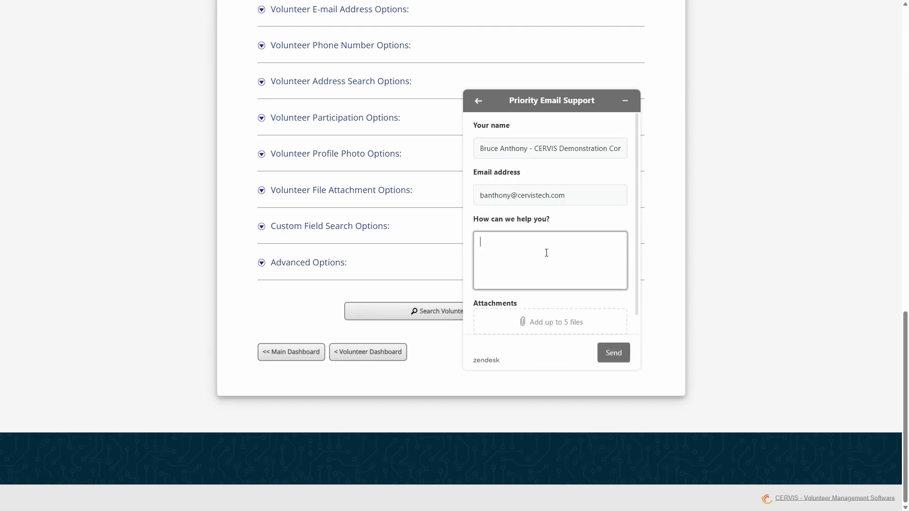
{"action": "left_click", "coordinate": [479, 101]}
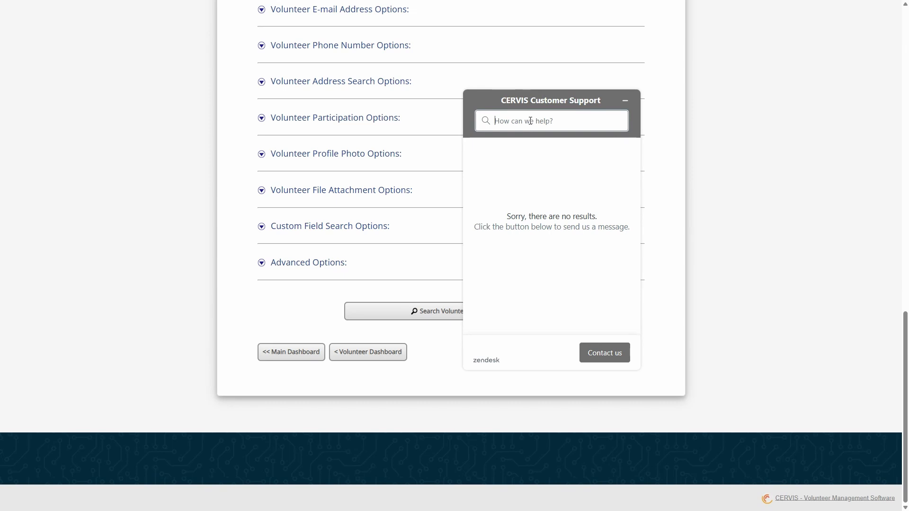
- Search the support articles for "searching" and minimize the support widget
{"action": "type", "text": "searching"}
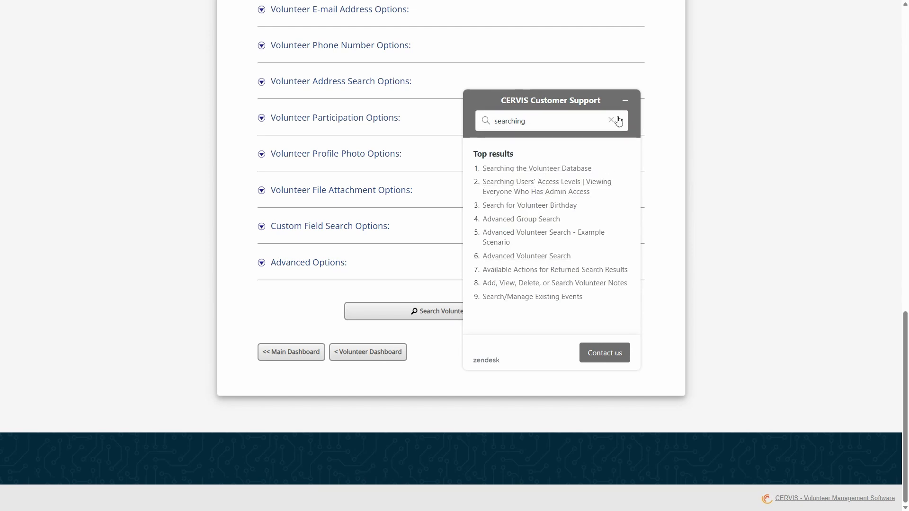
{"action": "left_click", "coordinate": [625, 100]}
- Expand the CERVIS Account Status Options section and look through its filters
{"action": "scroll", "coordinate": [393, 256], "scroll_direction": "up", "scroll_amount": 12}
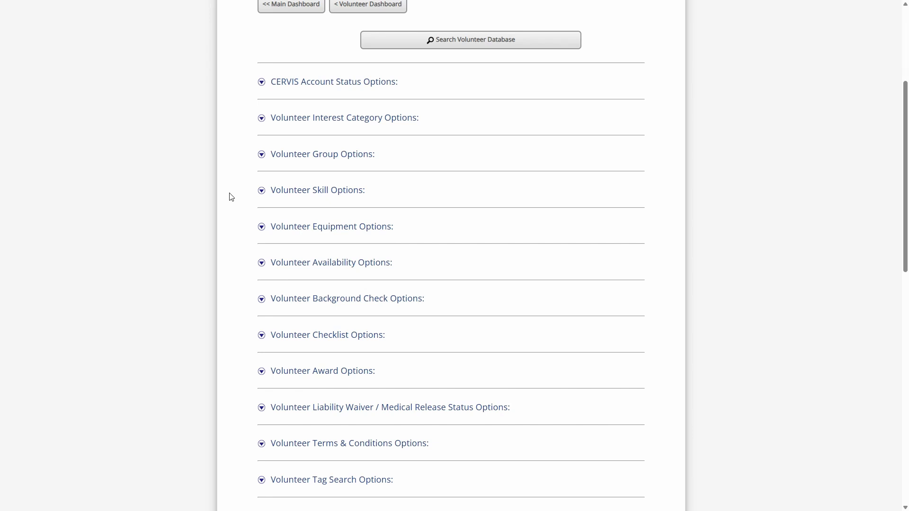
{"action": "scroll", "coordinate": [231, 196], "scroll_direction": "up", "scroll_amount": 2}
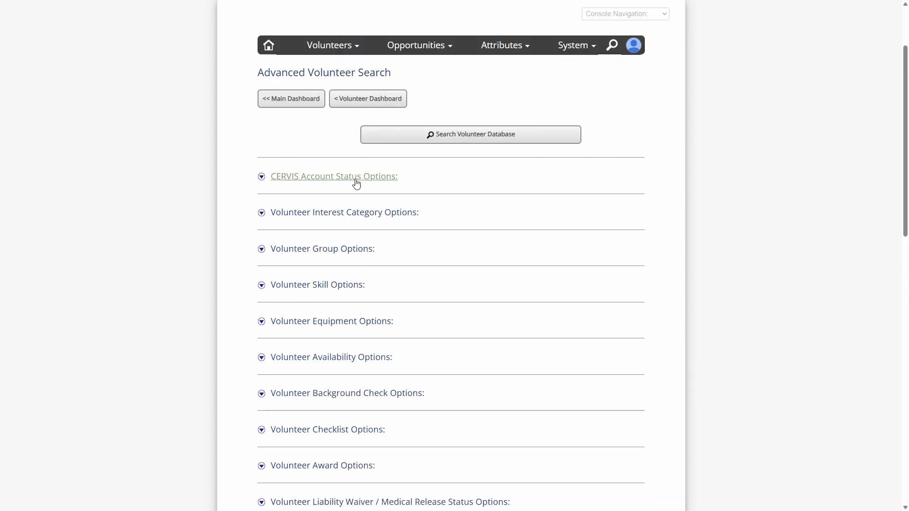
{"action": "left_click", "coordinate": [357, 184]}
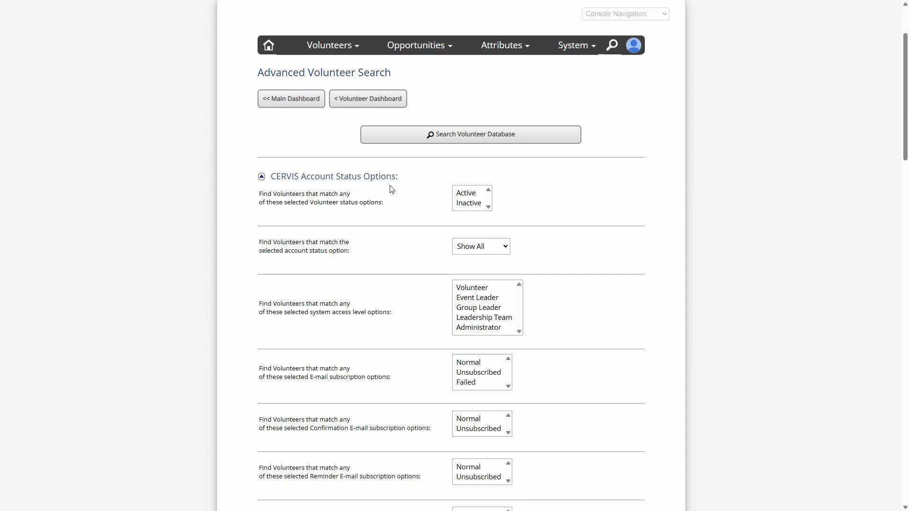
{"action": "scroll", "coordinate": [396, 201], "scroll_direction": "down", "scroll_amount": 4}
{"action": "scroll", "coordinate": [400, 202], "scroll_direction": "down", "scroll_amount": 3}
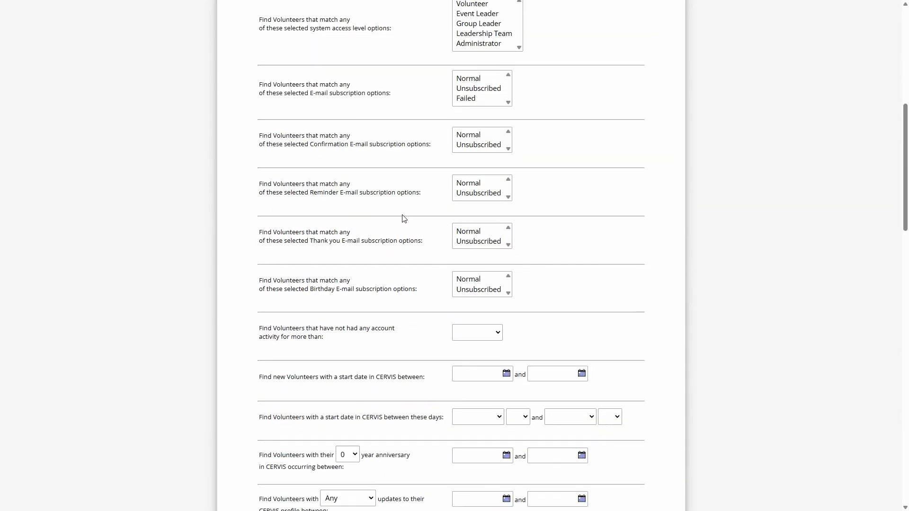
{"action": "scroll", "coordinate": [419, 246], "scroll_direction": "down", "scroll_amount": 1}
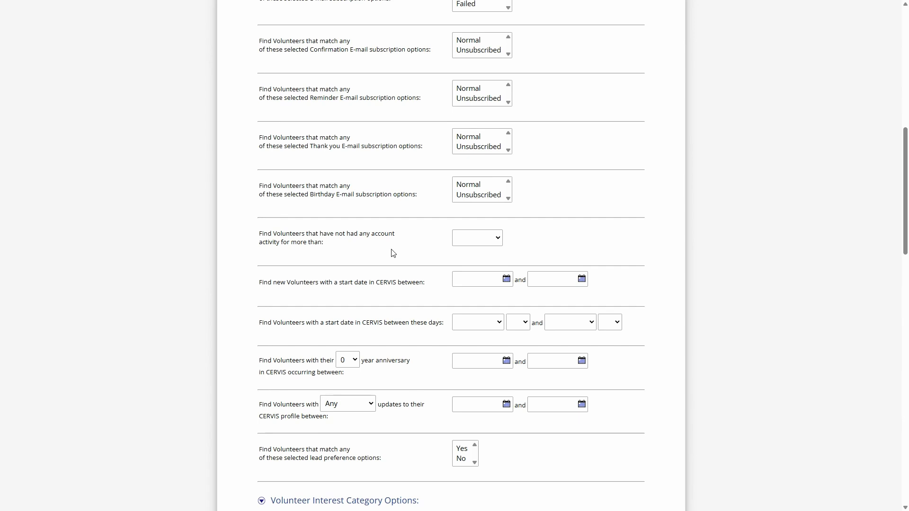
- Examine the account inactivity durations and the start date and anniversary filters in the account status section
{"action": "triple_click", "coordinate": [288, 231]}
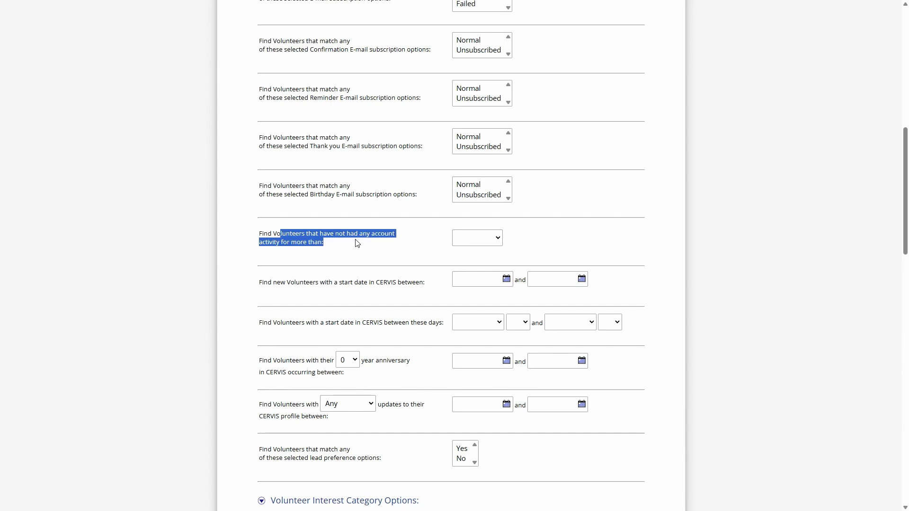
{"action": "left_click", "coordinate": [340, 245]}
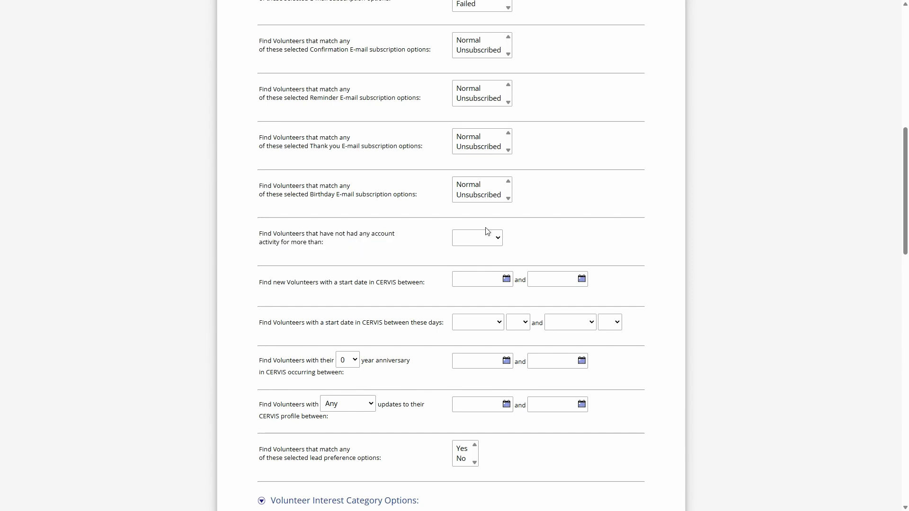
{"action": "left_click", "coordinate": [488, 239]}
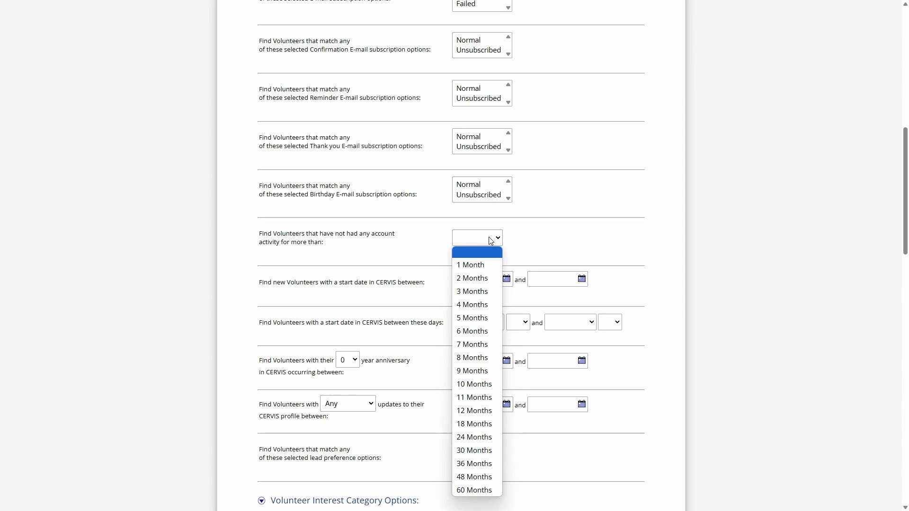
{"action": "left_click", "coordinate": [489, 237]}
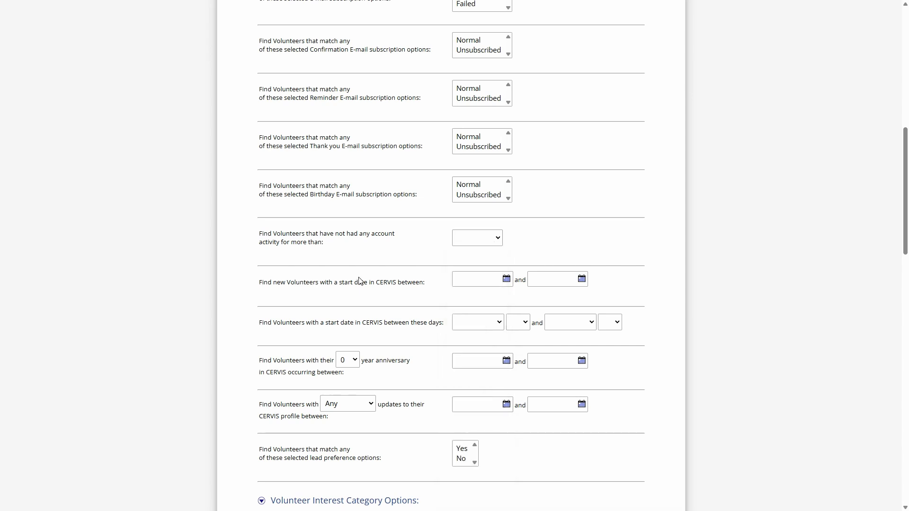
{"action": "left_click_drag", "start_coordinate": [310, 283], "coordinate": [419, 284]}
{"action": "left_click", "coordinate": [429, 291]}
{"action": "left_click_drag", "start_coordinate": [320, 361], "coordinate": [426, 365]}
{"action": "left_click", "coordinate": [426, 365]}
- Expand the Volunteer Participation Options and set the times-served filter to More Than 0
{"action": "scroll", "coordinate": [403, 356], "scroll_direction": "down", "scroll_amount": 3}
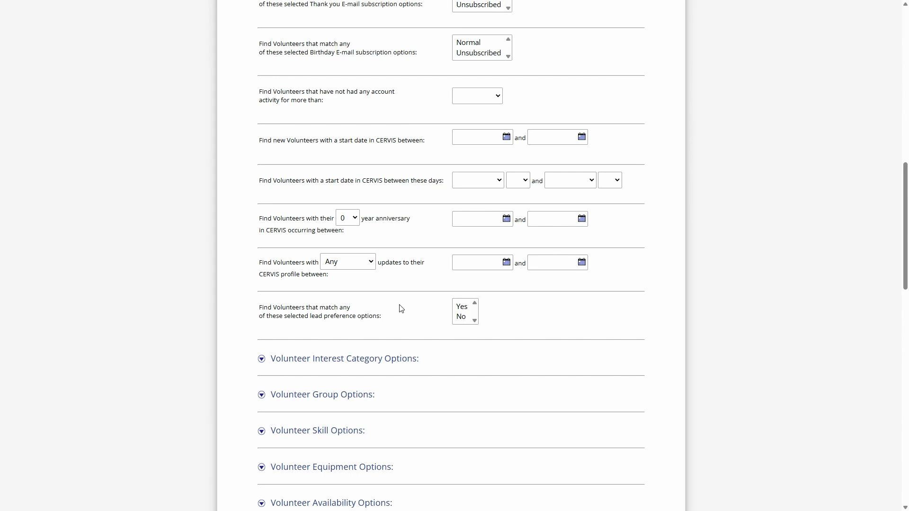
{"action": "scroll", "coordinate": [400, 308], "scroll_direction": "down", "scroll_amount": 10}
{"action": "scroll", "coordinate": [386, 303], "scroll_direction": "down", "scroll_amount": 6}
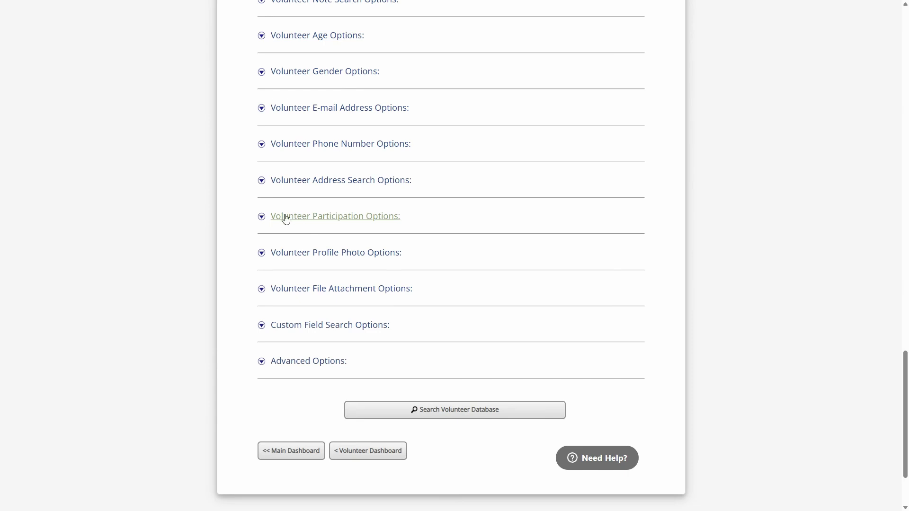
{"action": "left_click", "coordinate": [329, 220]}
{"action": "scroll", "coordinate": [329, 219], "scroll_direction": "down", "scroll_amount": 2}
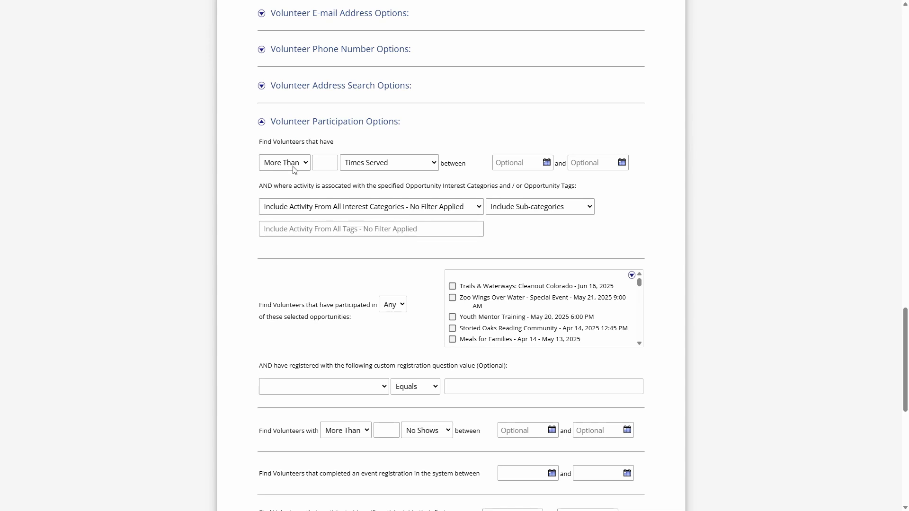
{"action": "left_click", "coordinate": [324, 163]}
{"action": "type", "text": "0"}
- Set the start date of the times-served range to 01/01/2024
{"action": "left_click", "coordinate": [519, 161]}
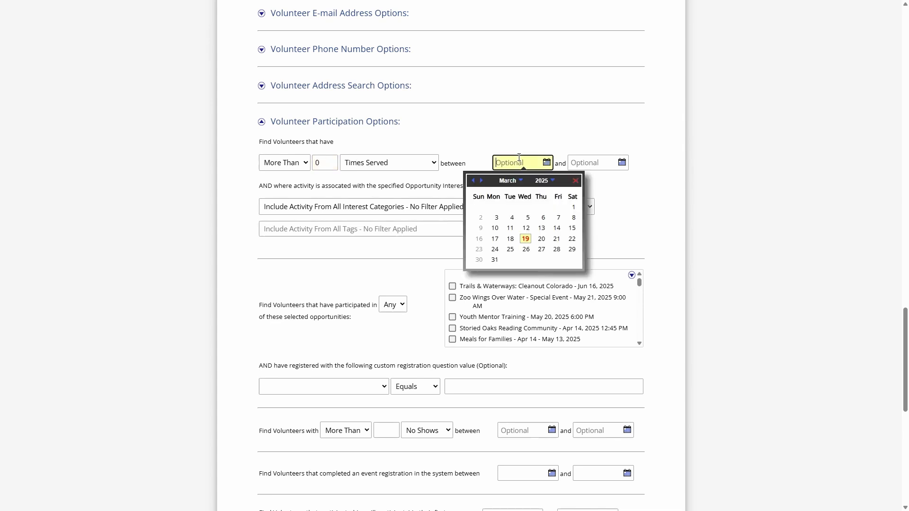
{"action": "left_click", "coordinate": [545, 181]}
{"action": "left_click", "coordinate": [547, 237]}
{"action": "double_click", "coordinate": [473, 181]}
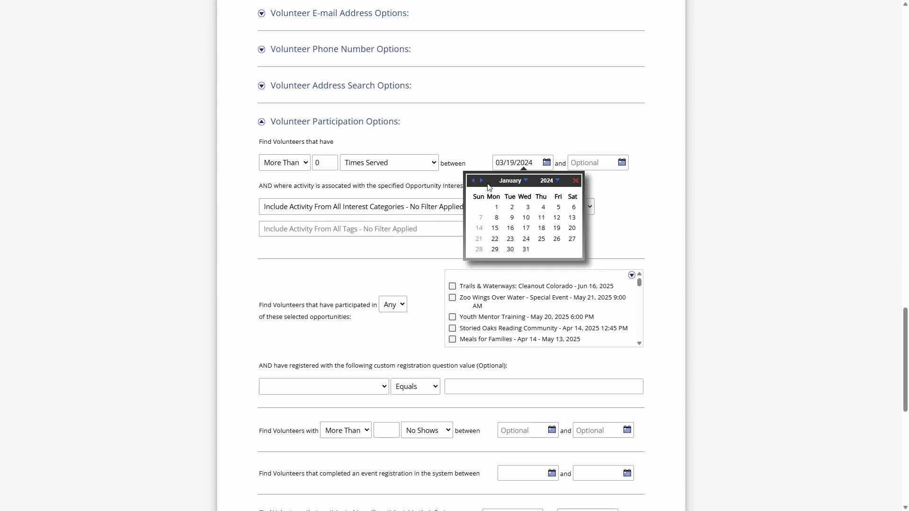
{"action": "left_click", "coordinate": [497, 207]}
- Set the end date of the times-served range to 12/31/2024
{"action": "left_click", "coordinate": [594, 164]}
{"action": "left_click", "coordinate": [521, 181]}
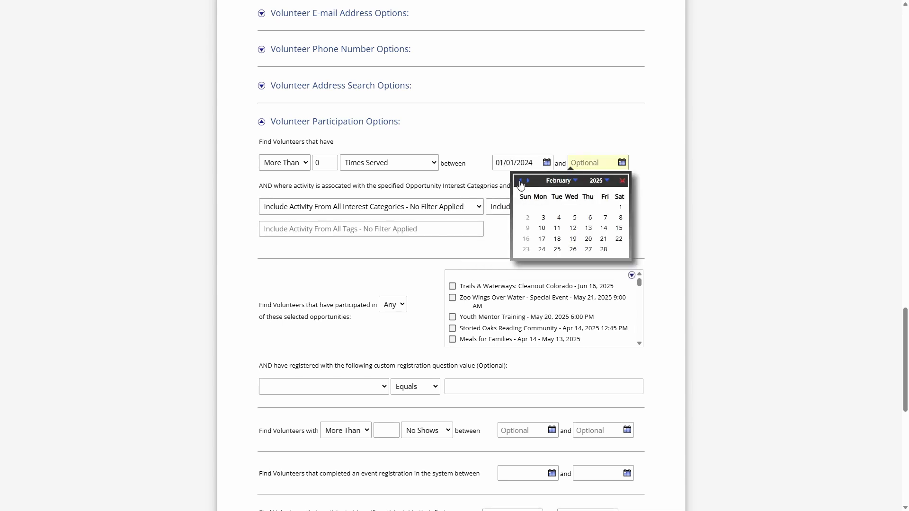
{"action": "double_click", "coordinate": [520, 181]}
{"action": "left_click", "coordinate": [520, 180]}
{"action": "left_click", "coordinate": [529, 181]}
{"action": "left_click", "coordinate": [557, 249]}
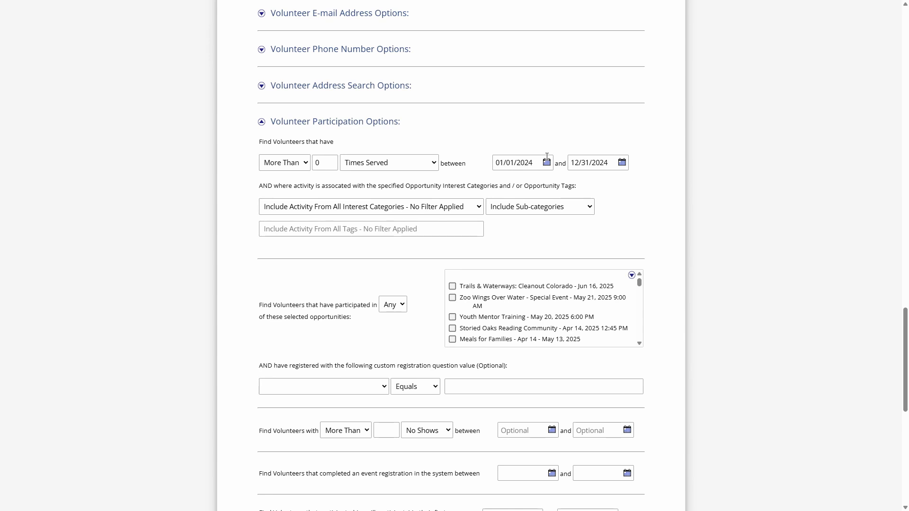
- Run the advanced search for volunteers who served more than 0 times during the specified 2024 date range
{"action": "scroll", "coordinate": [466, 159], "scroll_direction": "down", "scroll_amount": 1}
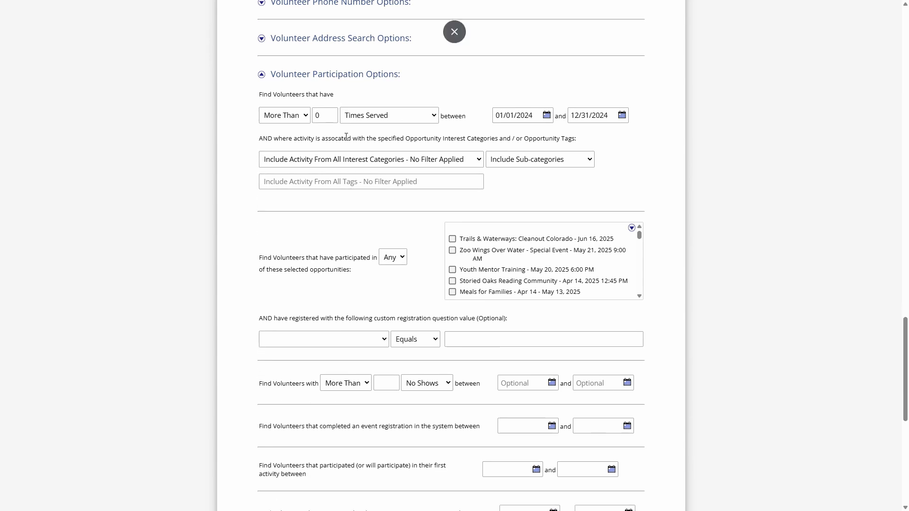
{"action": "scroll", "coordinate": [357, 325], "scroll_direction": "down", "scroll_amount": 1}
{"action": "scroll", "coordinate": [358, 305], "scroll_direction": "up", "scroll_amount": 2}
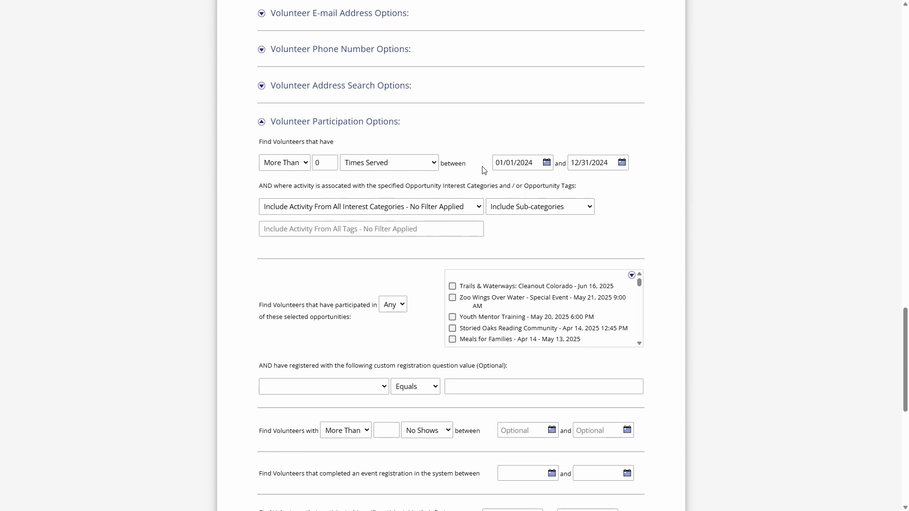
{"action": "scroll", "coordinate": [480, 185], "scroll_direction": "down", "scroll_amount": 10}
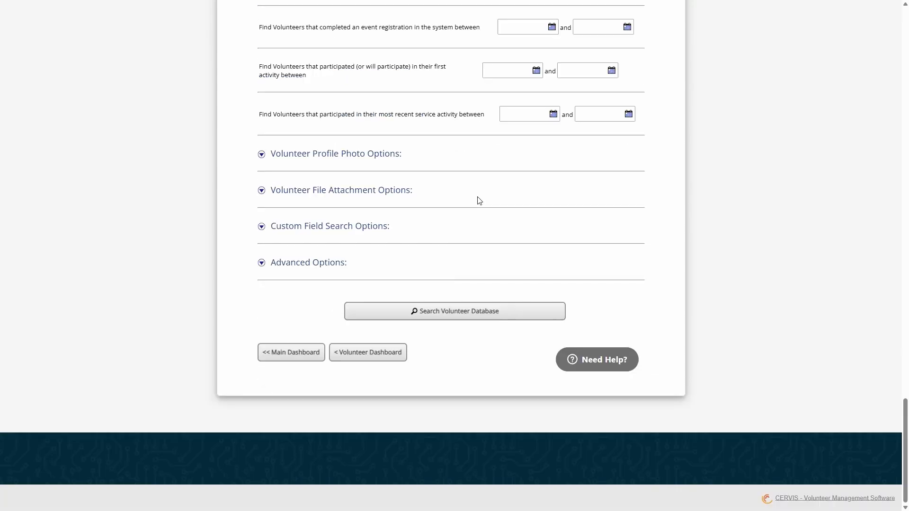
{"action": "left_click", "coordinate": [445, 317]}
- Select all volunteers listed on the results page and review the available bulk actions without applying one
{"action": "scroll", "coordinate": [483, 233], "scroll_direction": "down", "scroll_amount": 5}
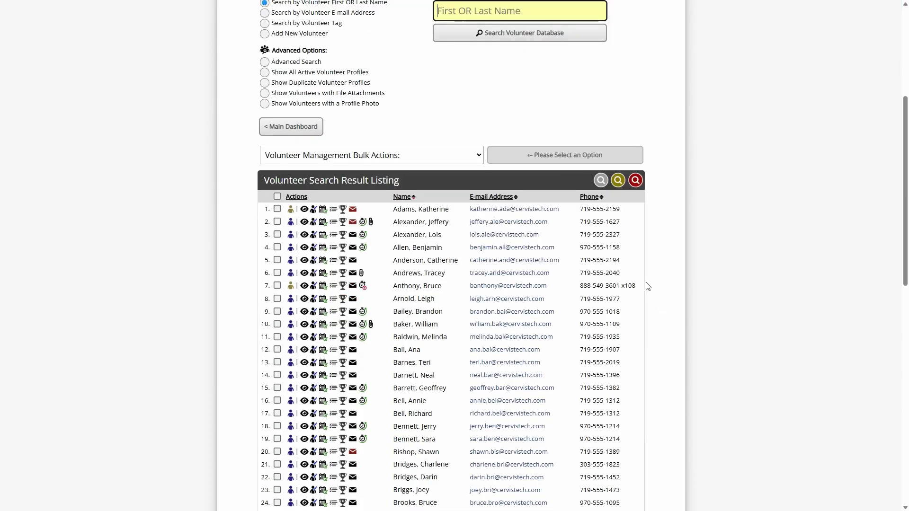
{"action": "left_click", "coordinate": [277, 197]}
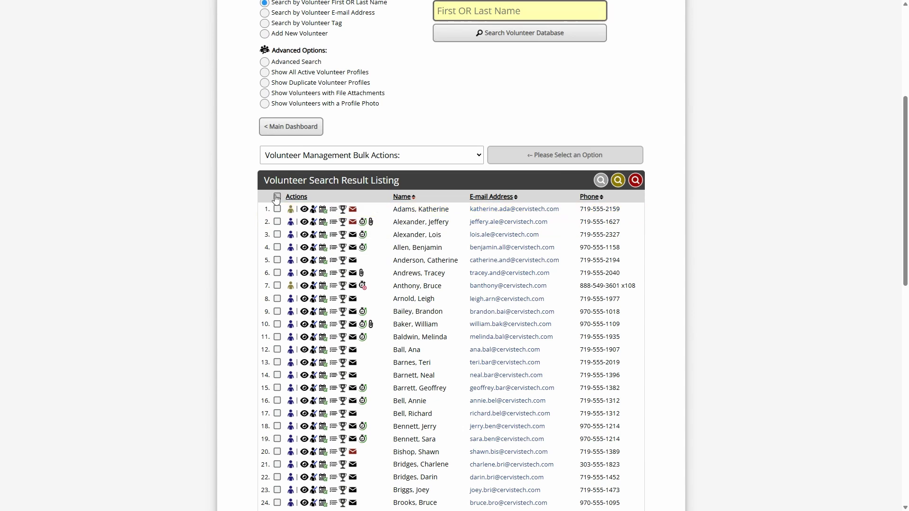
{"action": "left_click", "coordinate": [300, 154]}
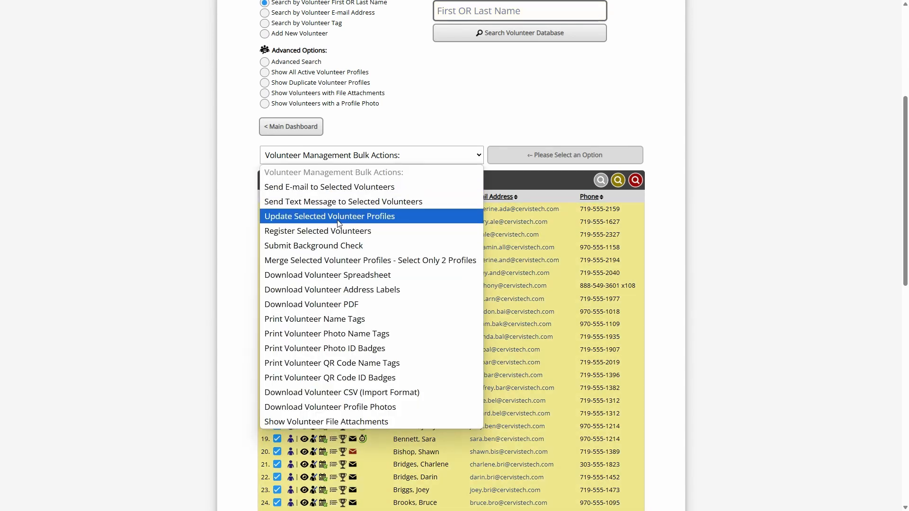
{"action": "left_click", "coordinate": [342, 155]}
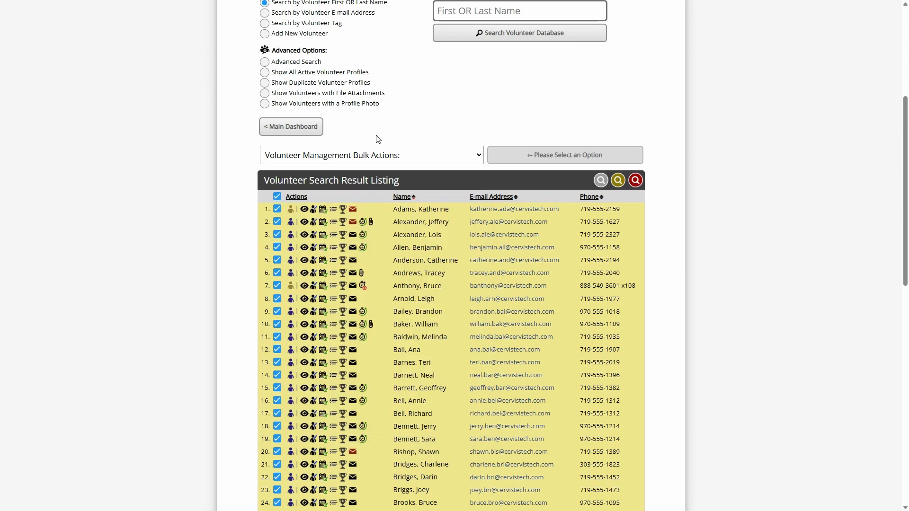
{"action": "left_click", "coordinate": [388, 157]}
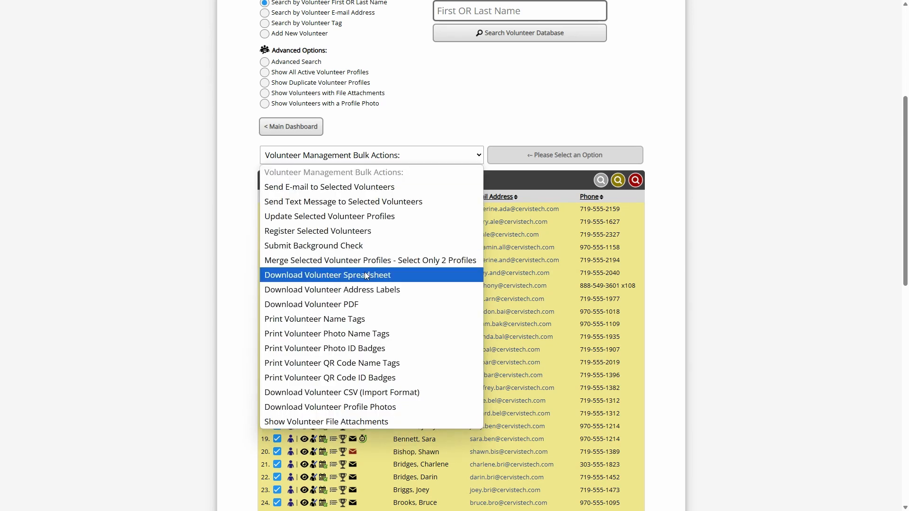
{"action": "left_click", "coordinate": [413, 109]}
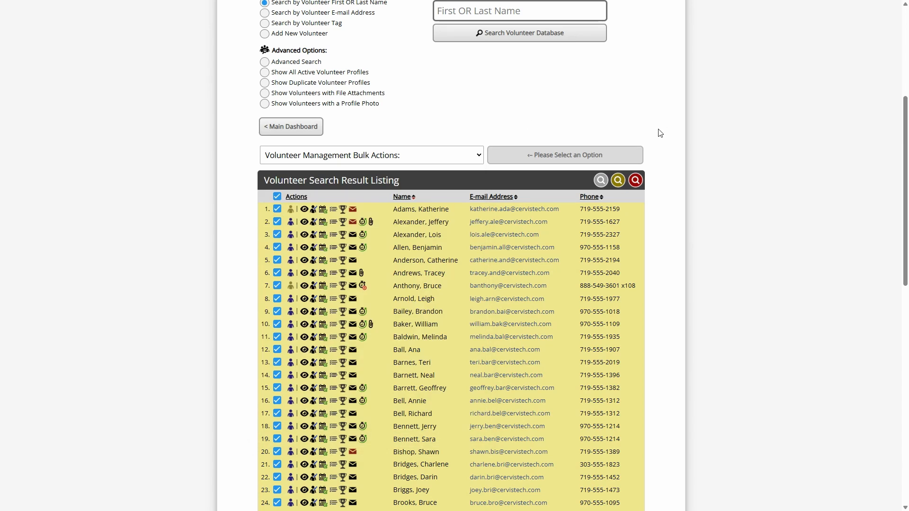
- Check the total number of volunteers found by the 2024 search below the result listing
{"action": "scroll", "coordinate": [660, 132], "scroll_direction": "down", "scroll_amount": 10}
{"action": "double_click", "coordinate": [422, 299]}
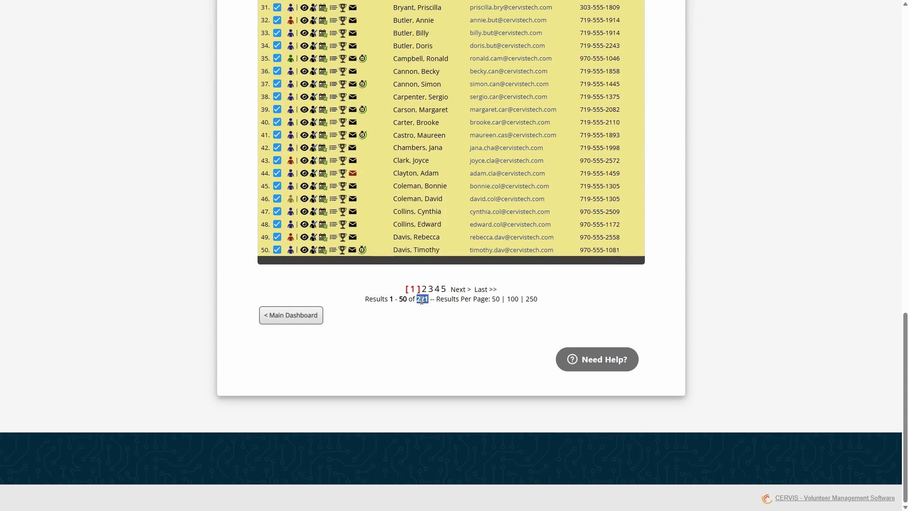
{"action": "left_click", "coordinate": [429, 311]}
- Reopen the Advanced Search and set combining with the previous volunteer search results to Yes in the Advanced Options
{"action": "scroll", "coordinate": [662, 304], "scroll_direction": "up", "scroll_amount": 7}
{"action": "scroll", "coordinate": [677, 293], "scroll_direction": "up", "scroll_amount": 7}
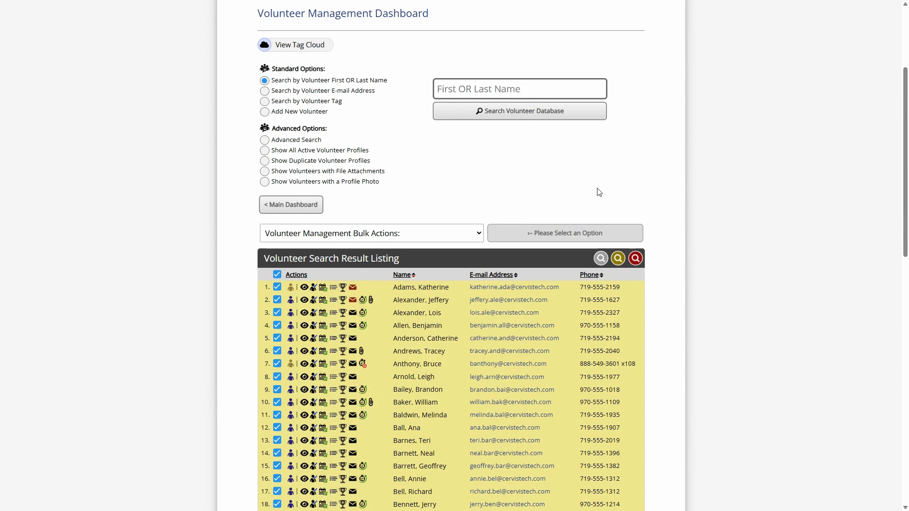
{"action": "left_click", "coordinate": [292, 140]}
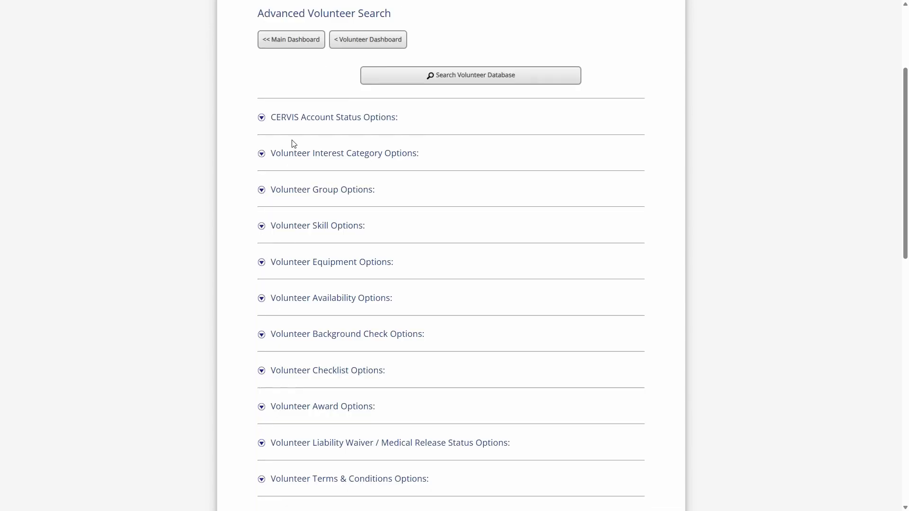
{"action": "scroll", "coordinate": [442, 118], "scroll_direction": "down", "scroll_amount": 14}
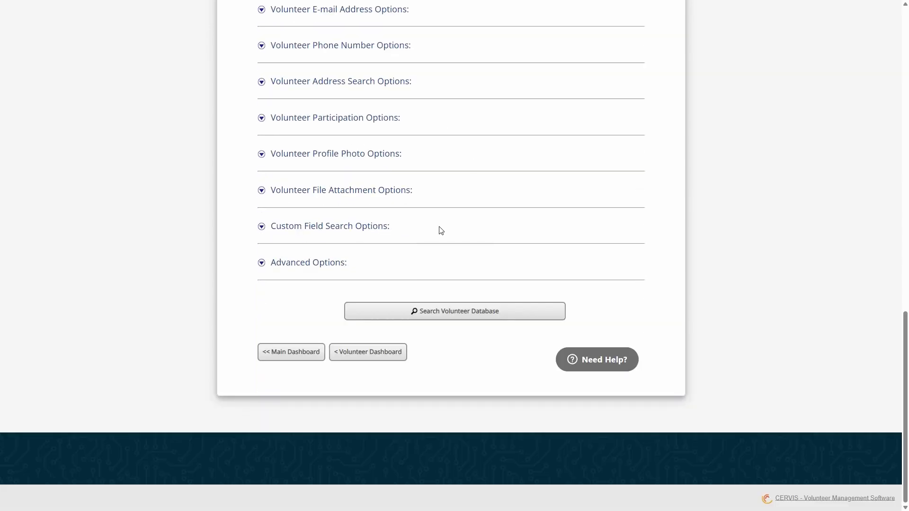
{"action": "left_click", "coordinate": [326, 269]}
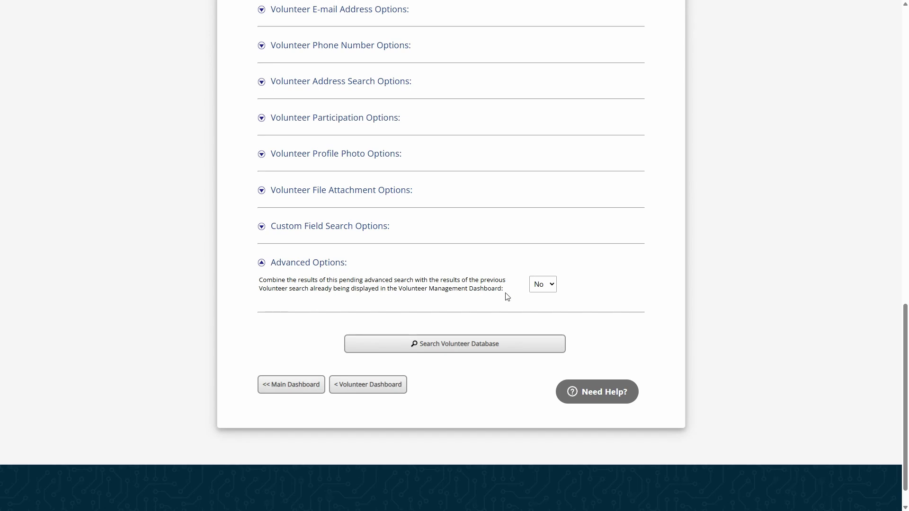
{"action": "left_click", "coordinate": [548, 288]}
{"action": "left_click", "coordinate": [544, 314]}
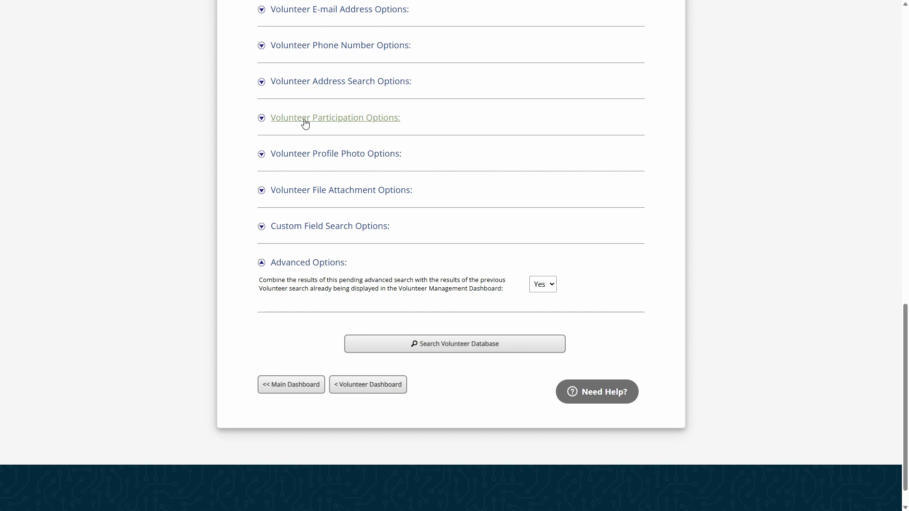
- Expand the Volunteer Participation Options and set the participation filter to More Than 0 Times Served
{"action": "left_click", "coordinate": [356, 124]}
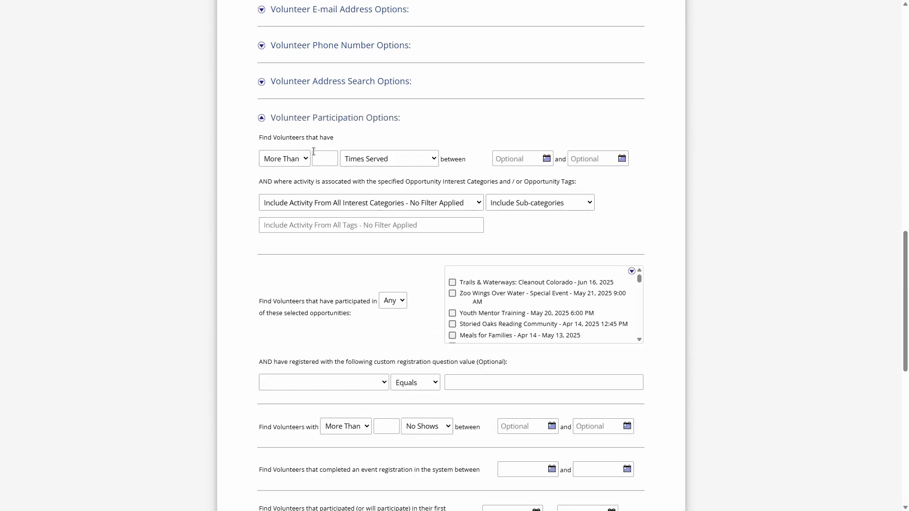
{"action": "left_click_drag", "start_coordinate": [258, 140], "coordinate": [319, 139]}
{"action": "left_click", "coordinate": [338, 141]}
{"action": "left_click", "coordinate": [329, 158]}
{"action": "type", "text": "0"}
- Set the date range of the times-served filter to 01/01/2025 through 03/19/2025
{"action": "left_click", "coordinate": [529, 159]}
{"action": "left_click", "coordinate": [473, 177]}
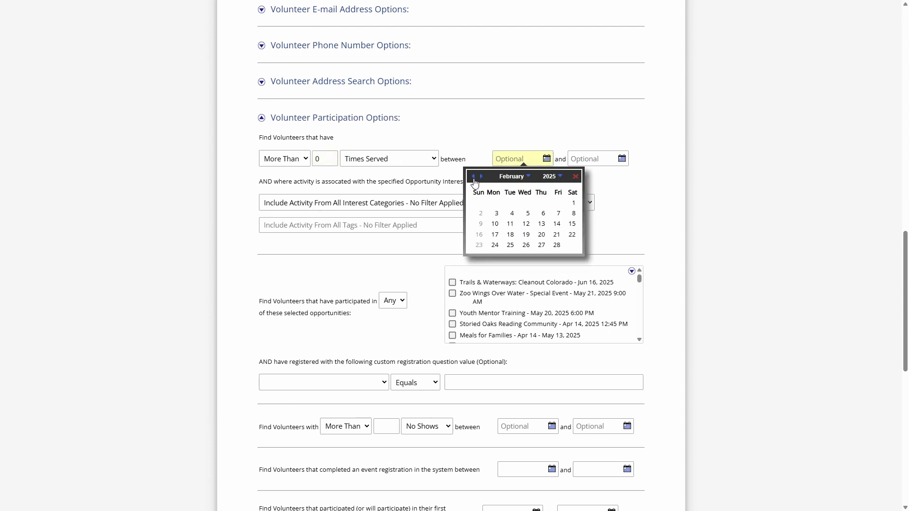
{"action": "left_click", "coordinate": [473, 176]}
{"action": "left_click", "coordinate": [525, 202]}
{"action": "left_click", "coordinate": [601, 159]}
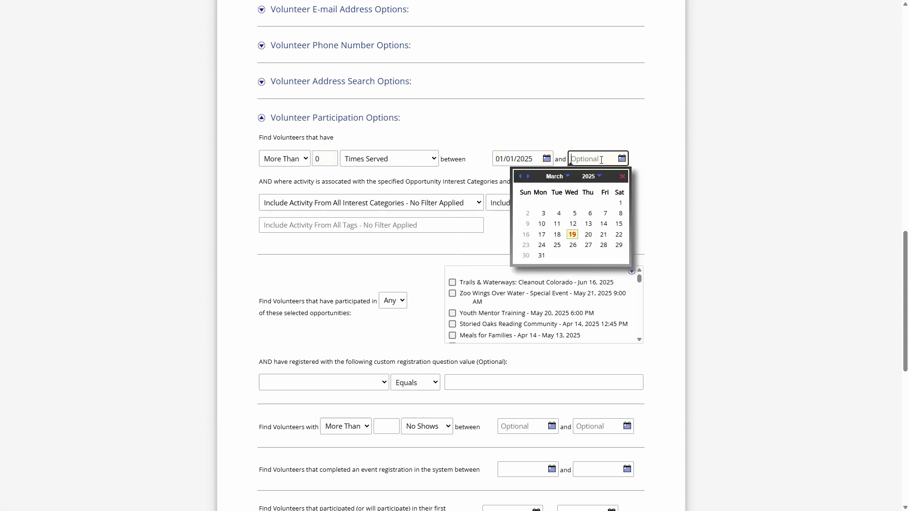
{"action": "left_click", "coordinate": [572, 234]}
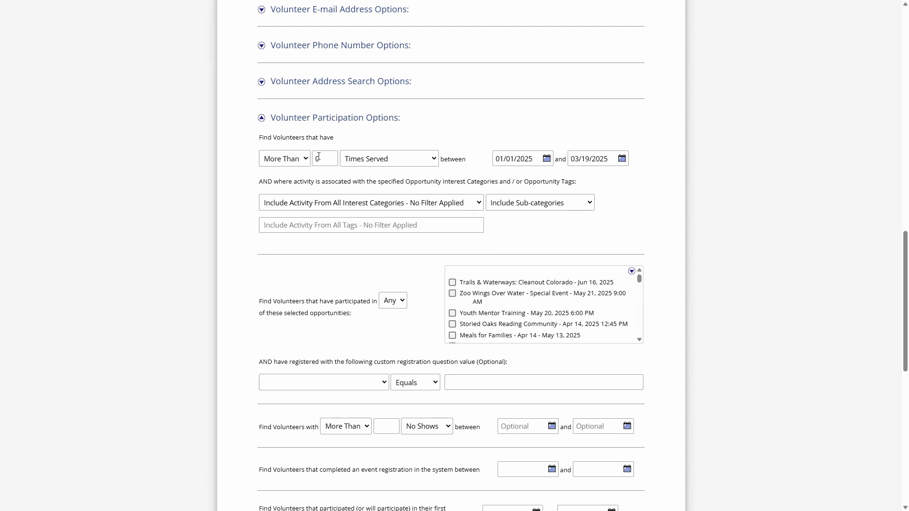
- Switch the times-served comparison to Exactly and restore it to More Than
{"action": "left_click", "coordinate": [289, 160]}
{"action": "left_click", "coordinate": [274, 187]}
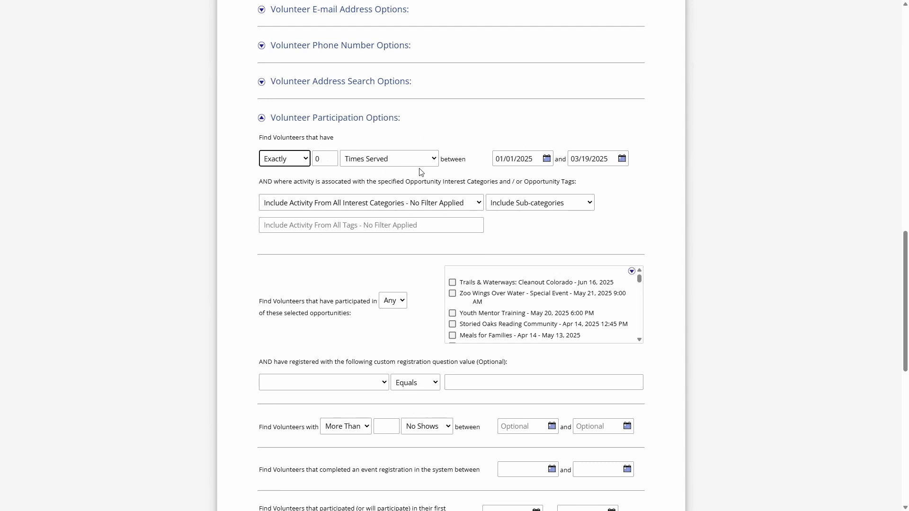
{"action": "left_click", "coordinate": [290, 161]}
{"action": "left_click", "coordinate": [290, 173]}
- Run the 2025 times-served search combined with the previous search results
{"action": "scroll", "coordinate": [478, 162], "scroll_direction": "down", "scroll_amount": 8}
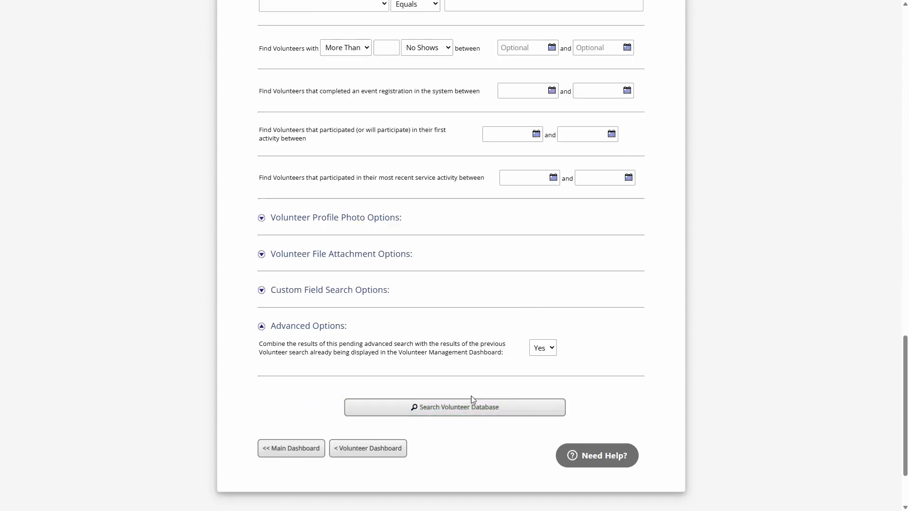
{"action": "scroll", "coordinate": [471, 399], "scroll_direction": "up", "scroll_amount": 8}
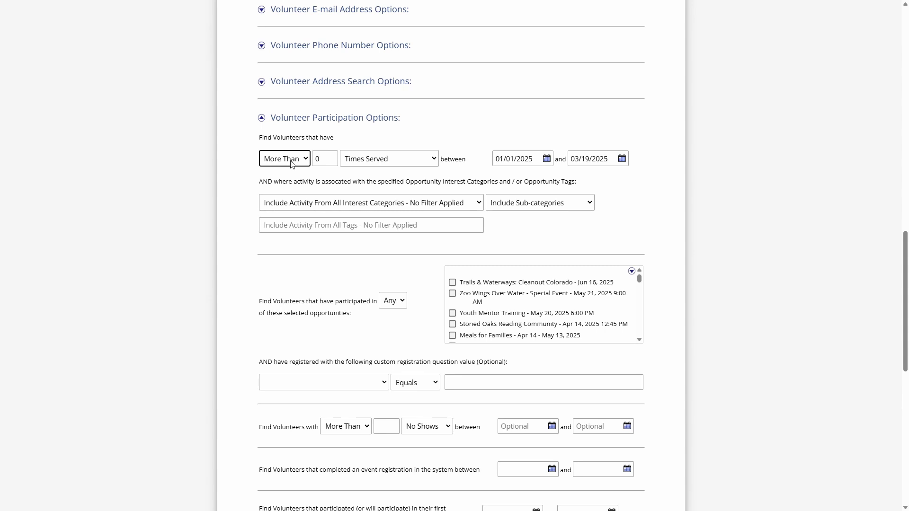
{"action": "scroll", "coordinate": [430, 163], "scroll_direction": "down", "scroll_amount": 10}
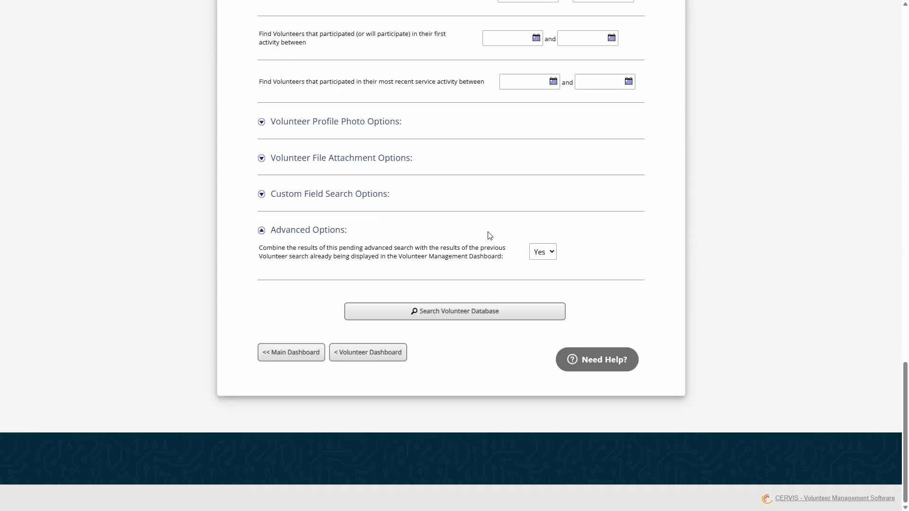
{"action": "left_click", "coordinate": [463, 312]}
- Check the total number of volunteers found by the combined search below the result listing
{"action": "scroll", "coordinate": [487, 296], "scroll_direction": "down", "scroll_amount": 15}
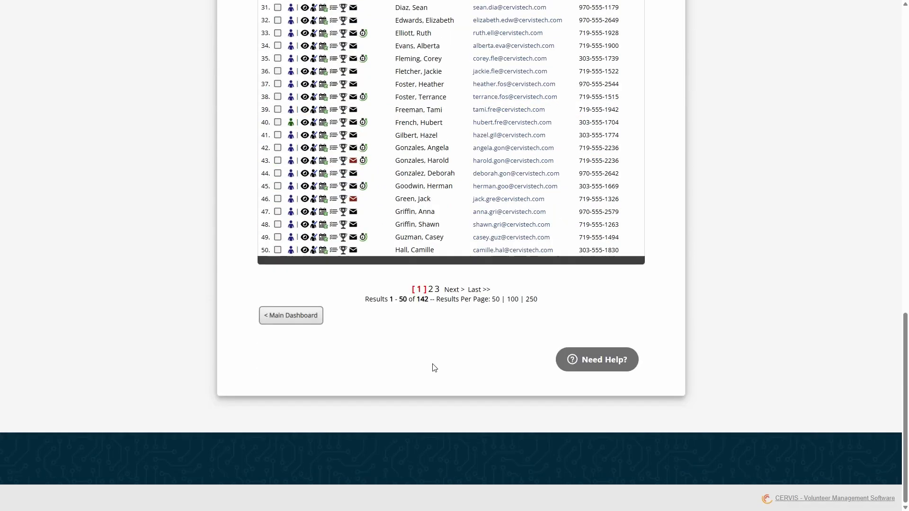
{"action": "double_click", "coordinate": [422, 298]}
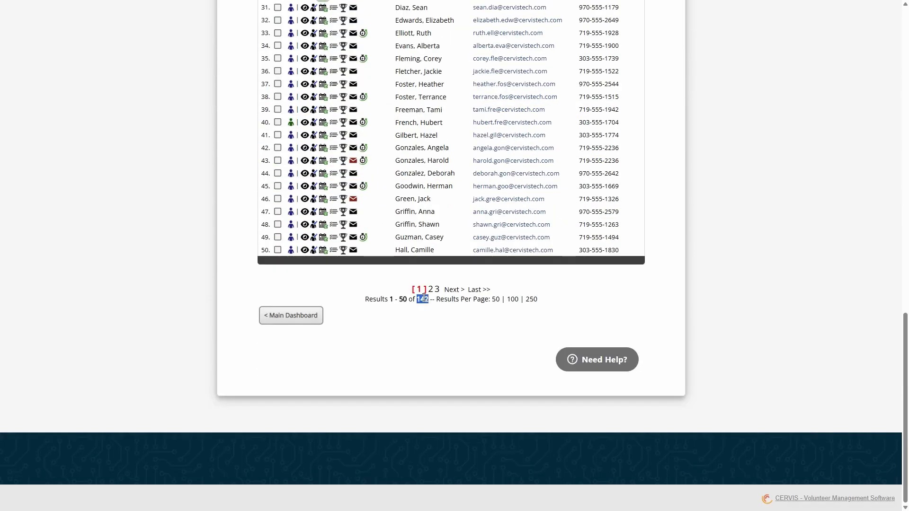
{"action": "left_click", "coordinate": [445, 350]}
- Open a fresh Advanced Search from the Volunteer Management Dashboard and expand the Volunteer Participation Options
{"action": "scroll", "coordinate": [429, 342], "scroll_direction": "up", "scroll_amount": 1}
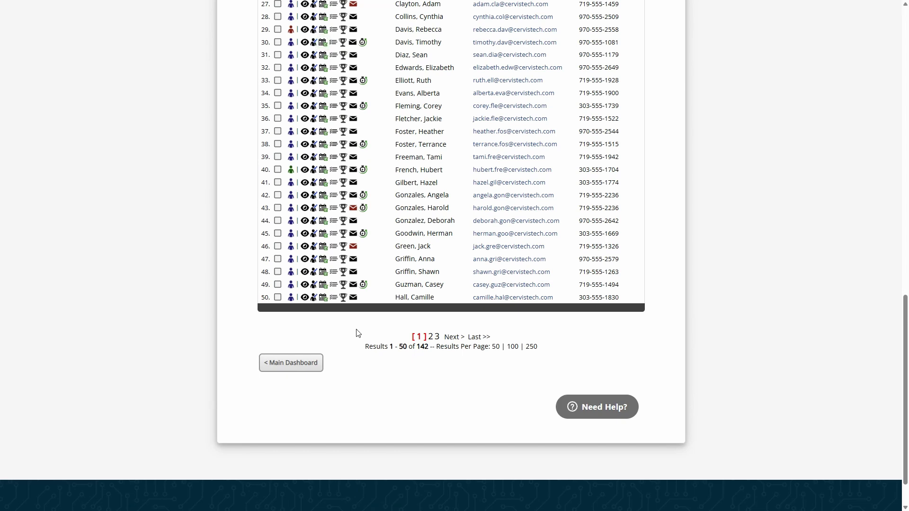
{"action": "scroll", "coordinate": [356, 333], "scroll_direction": "up", "scroll_amount": 14}
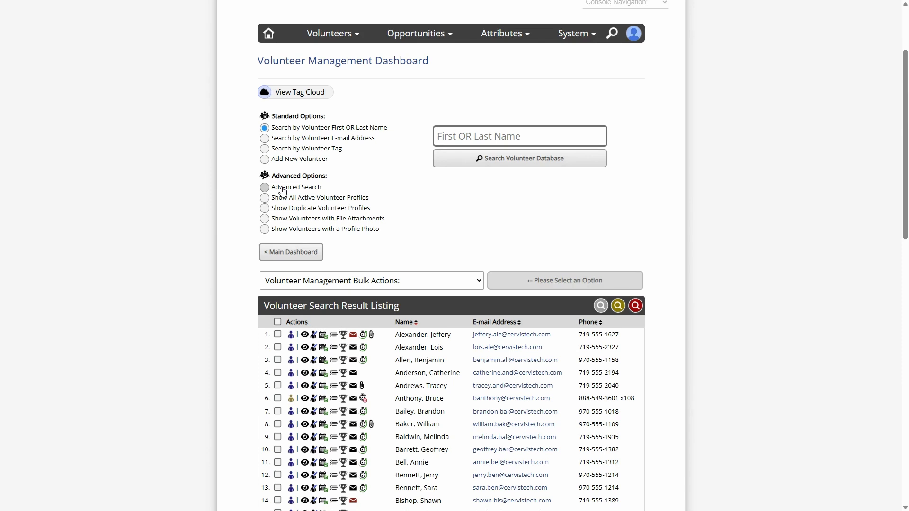
{"action": "left_click", "coordinate": [264, 187]}
{"action": "scroll", "coordinate": [293, 198], "scroll_direction": "down", "scroll_amount": 8}
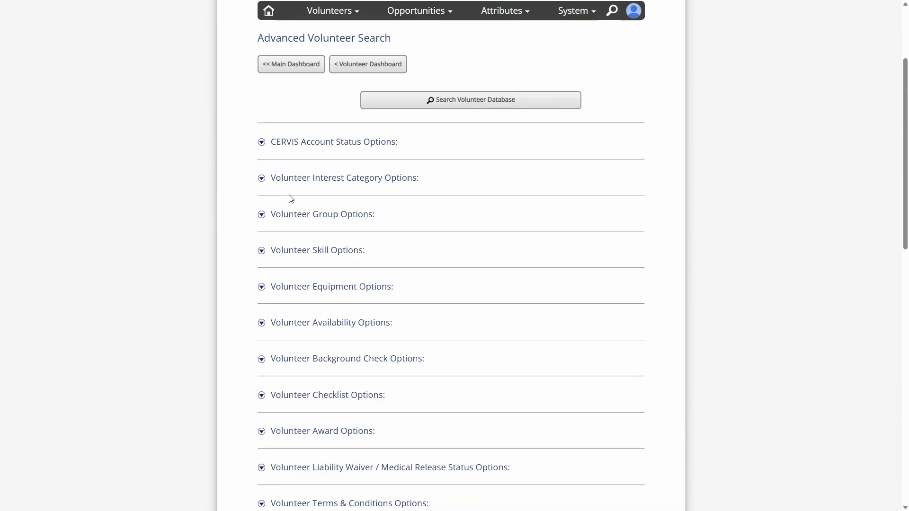
{"action": "scroll", "coordinate": [293, 198], "scroll_direction": "down", "scroll_amount": 5}
{"action": "left_click", "coordinate": [312, 201]}
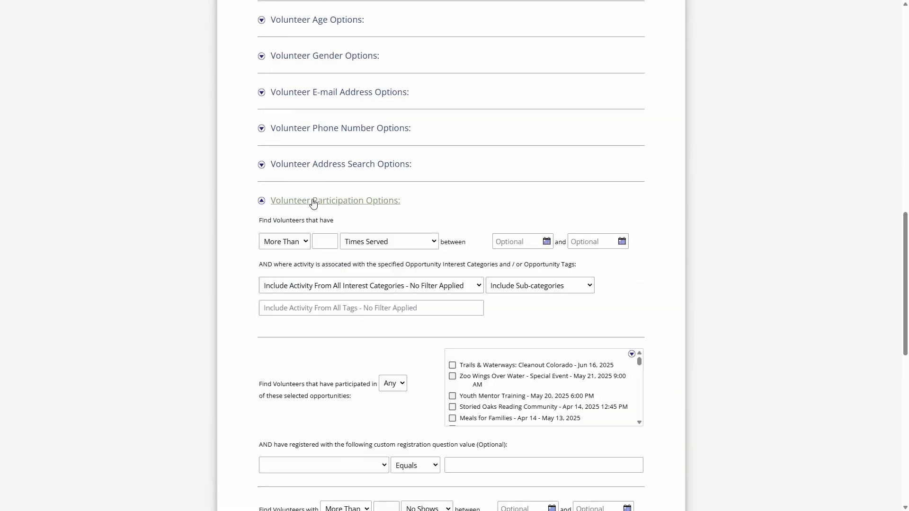
- Examine the comparison choices and the activity measures available for the participation filter, leaving both unchanged
{"action": "scroll", "coordinate": [312, 203], "scroll_direction": "down", "scroll_amount": 1}
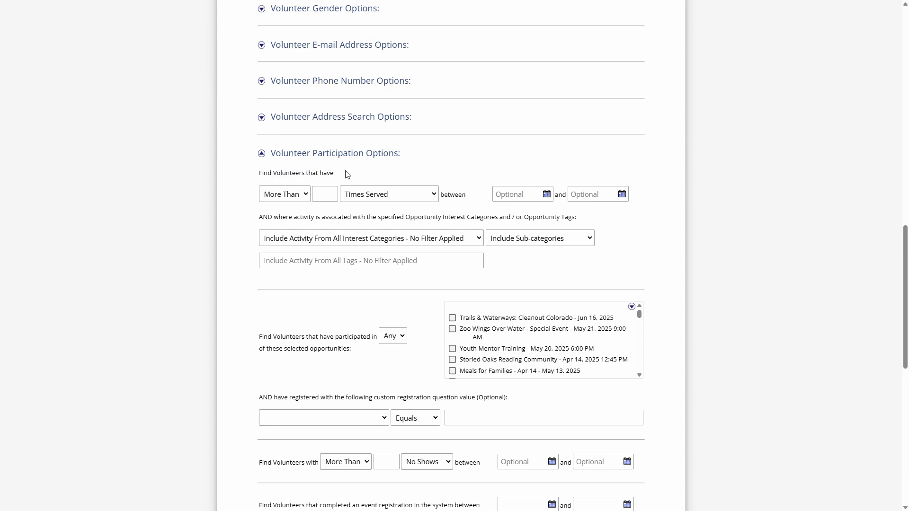
{"action": "left_click", "coordinate": [292, 195]}
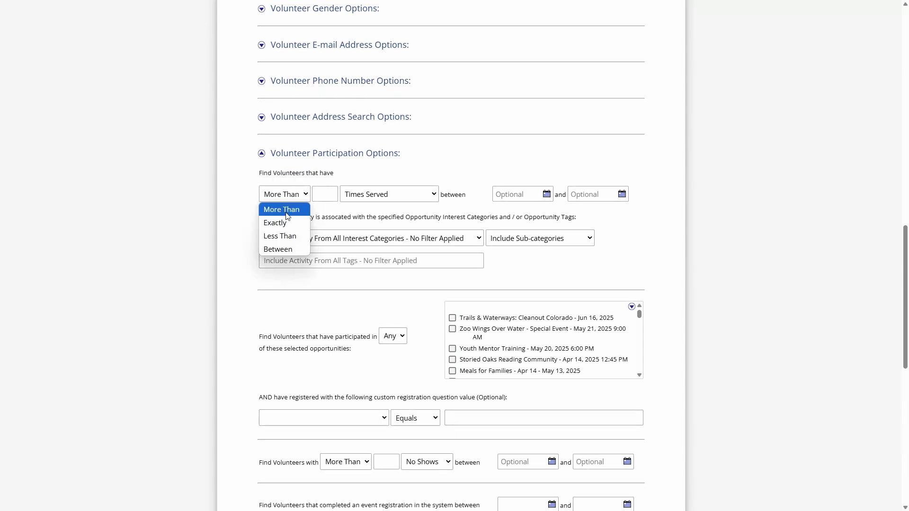
{"action": "left_click", "coordinate": [325, 195]}
{"action": "left_click", "coordinate": [382, 199]}
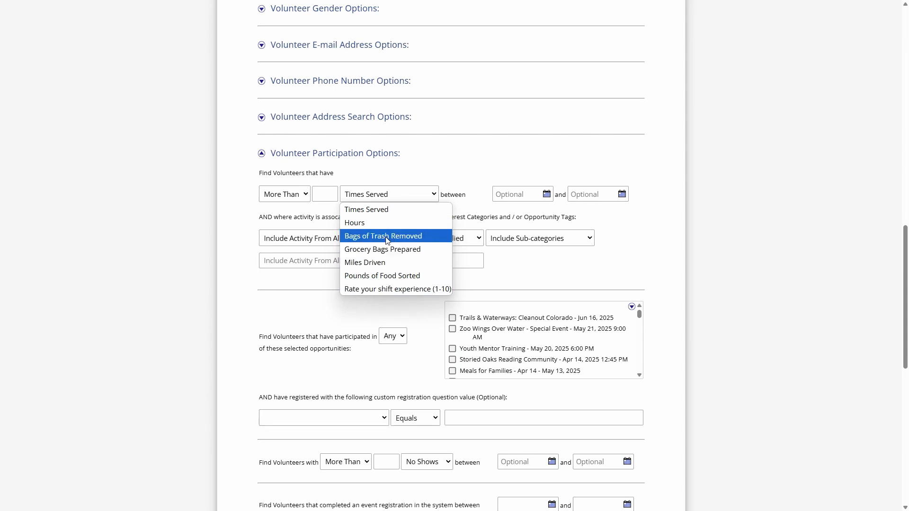
{"action": "left_click", "coordinate": [473, 195]}
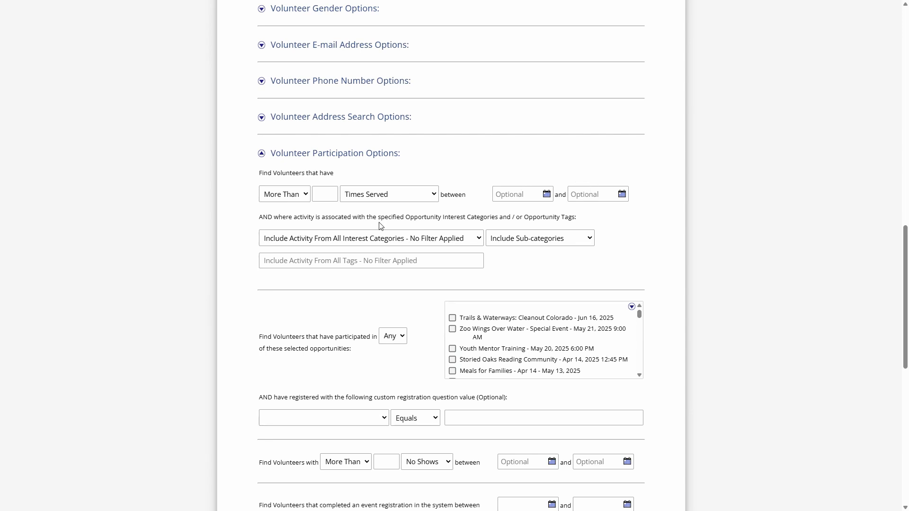
- Examine the interest category and opportunity tag filters for volunteer participation activity
{"action": "left_click_drag", "start_coordinate": [441, 217], "coordinate": [511, 216]}
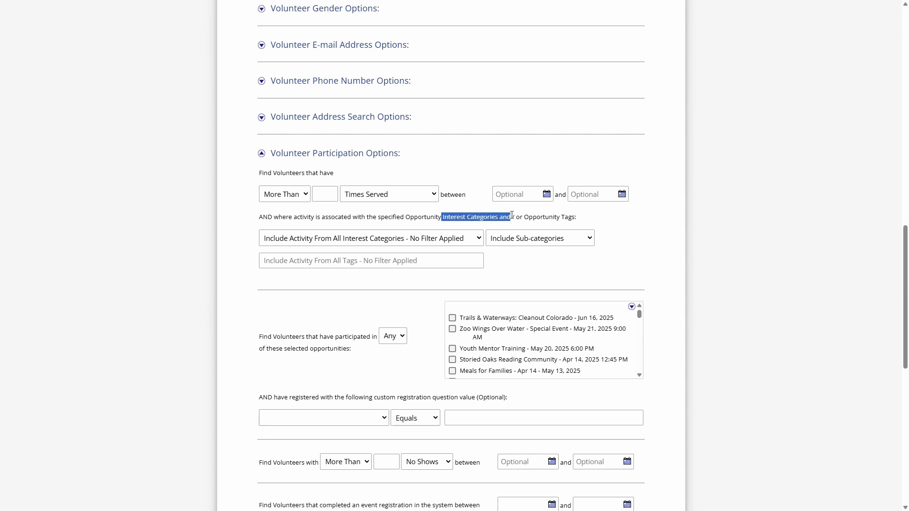
{"action": "left_click", "coordinate": [513, 214]}
{"action": "left_click", "coordinate": [389, 260]}
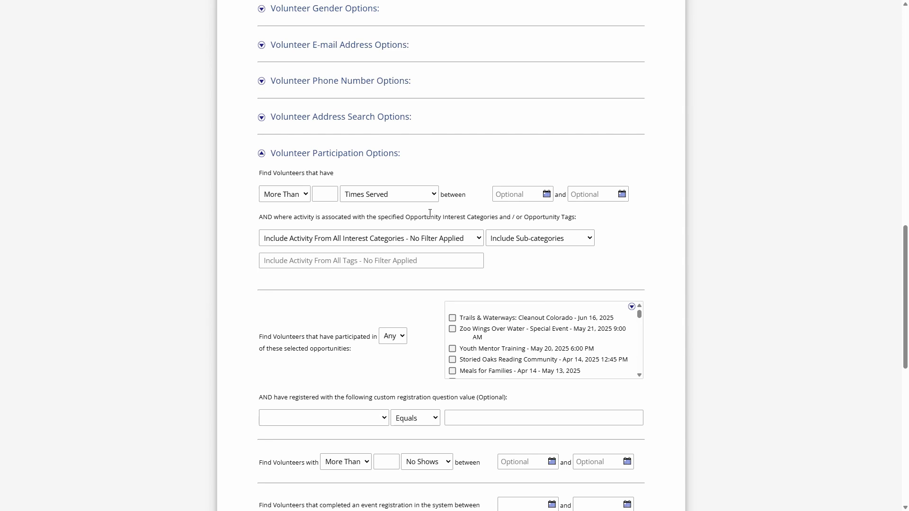
- Limit the participation activity filter to the Community Outreach interest category
{"action": "left_click", "coordinate": [349, 238]}
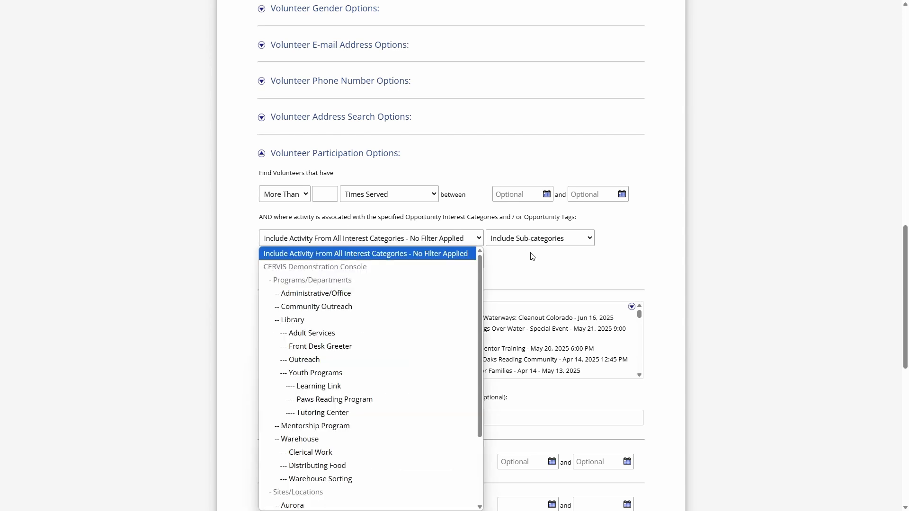
{"action": "scroll", "coordinate": [428, 230], "scroll_direction": "down", "scroll_amount": 1}
{"action": "scroll", "coordinate": [471, 171], "scroll_direction": "down", "scroll_amount": 1}
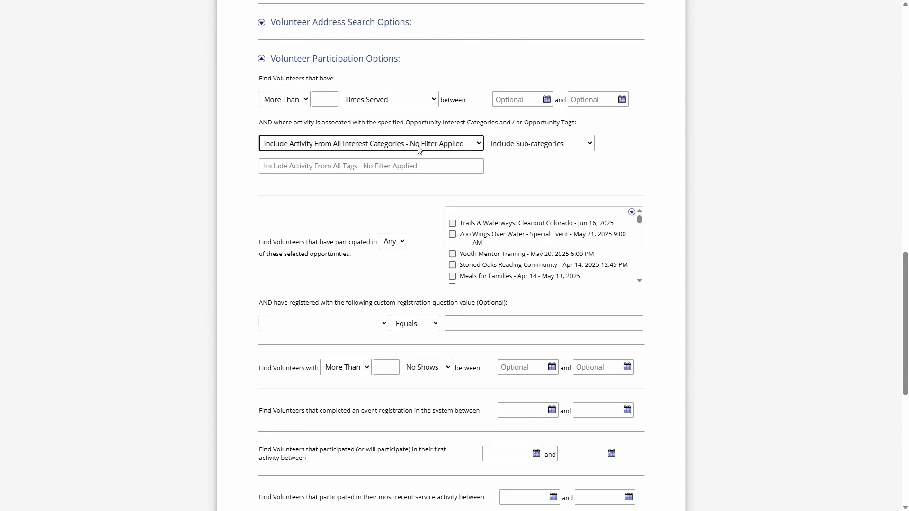
{"action": "left_click", "coordinate": [344, 144]}
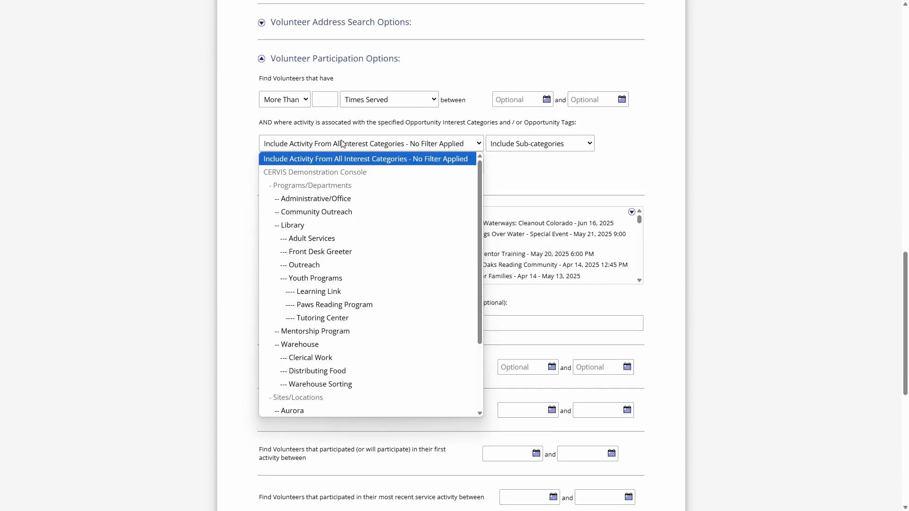
{"action": "left_click", "coordinate": [325, 214]}
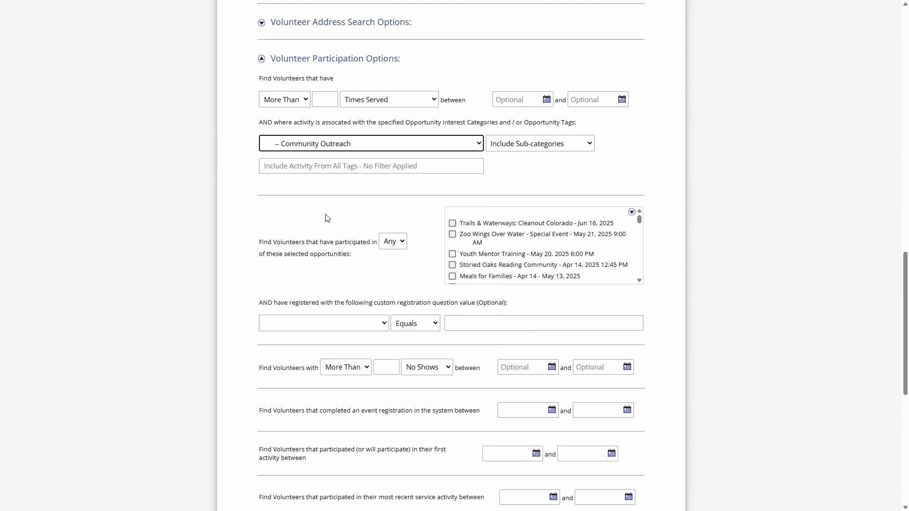
- Set the participation filter to more than 0 times served between 01/01/2025 and 03/19/2025
{"action": "scroll", "coordinate": [326, 218], "scroll_direction": "up", "scroll_amount": 2}
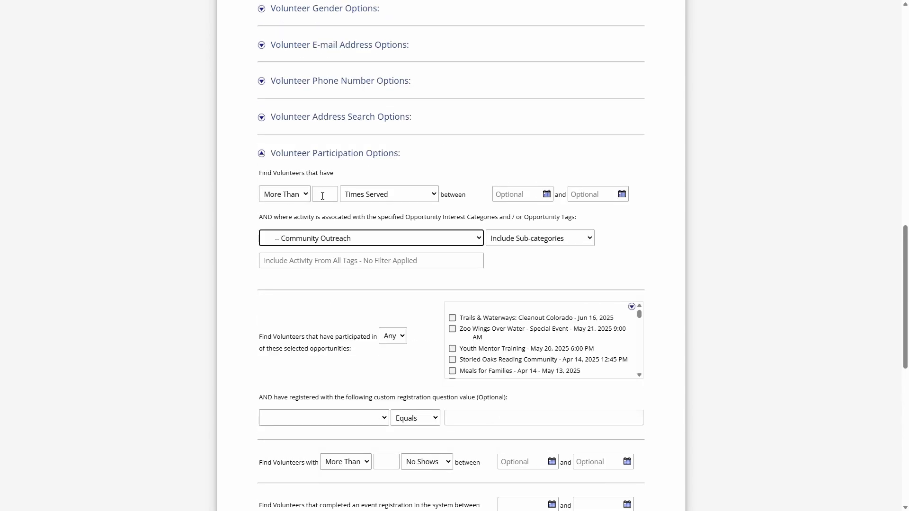
{"action": "left_click", "coordinate": [323, 196]}
{"action": "type", "text": "0"}
{"action": "left_click", "coordinate": [545, 194]}
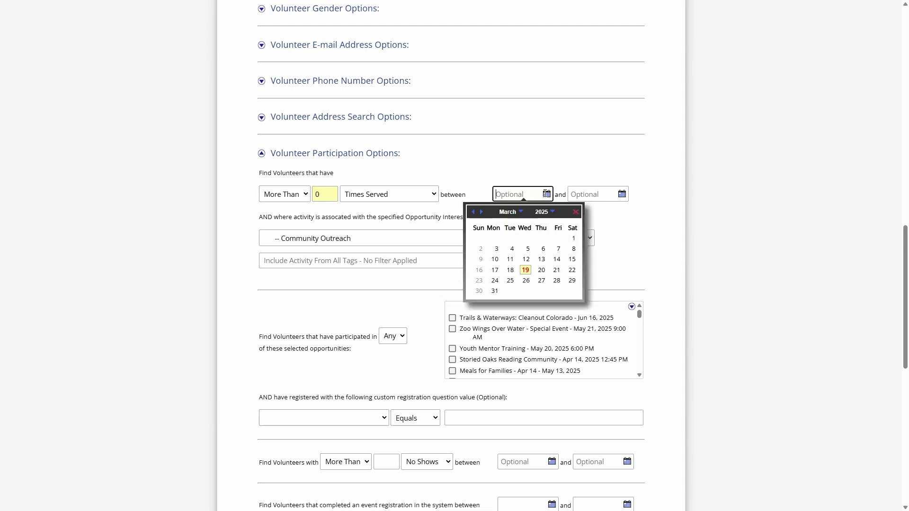
{"action": "left_click", "coordinate": [473, 212]}
{"action": "left_click", "coordinate": [473, 212]}
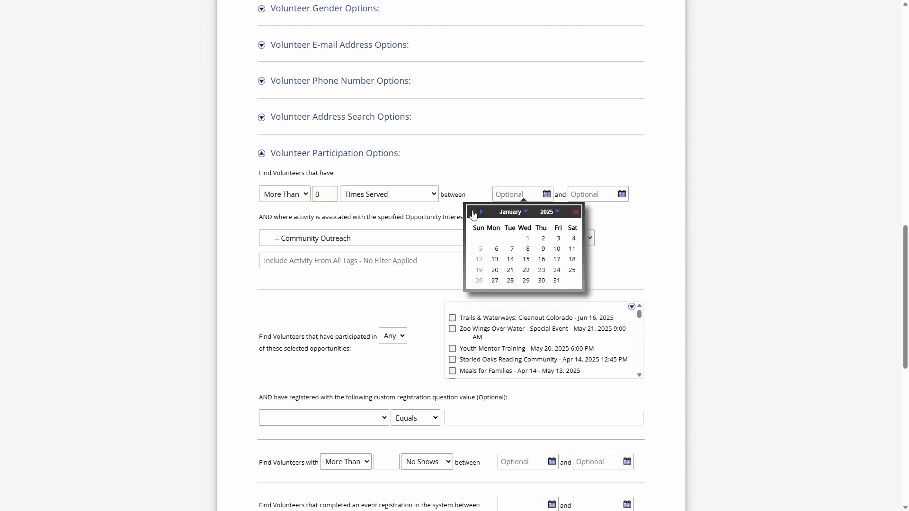
{"action": "left_click", "coordinate": [528, 243]}
{"action": "left_click", "coordinate": [621, 194]}
{"action": "left_click", "coordinate": [573, 271]}
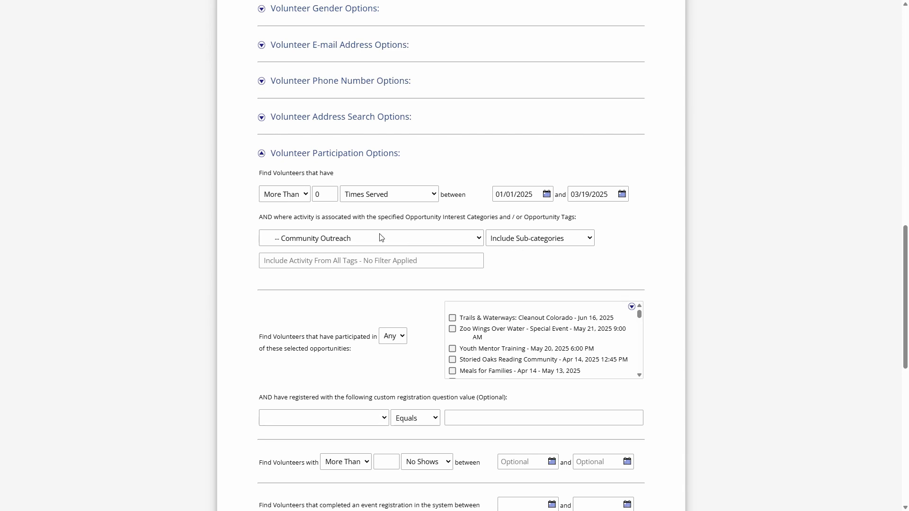
- Try filtering the participation activity by the "training" opportunity tag, and clear the tag again
{"action": "left_click", "coordinate": [308, 261]}
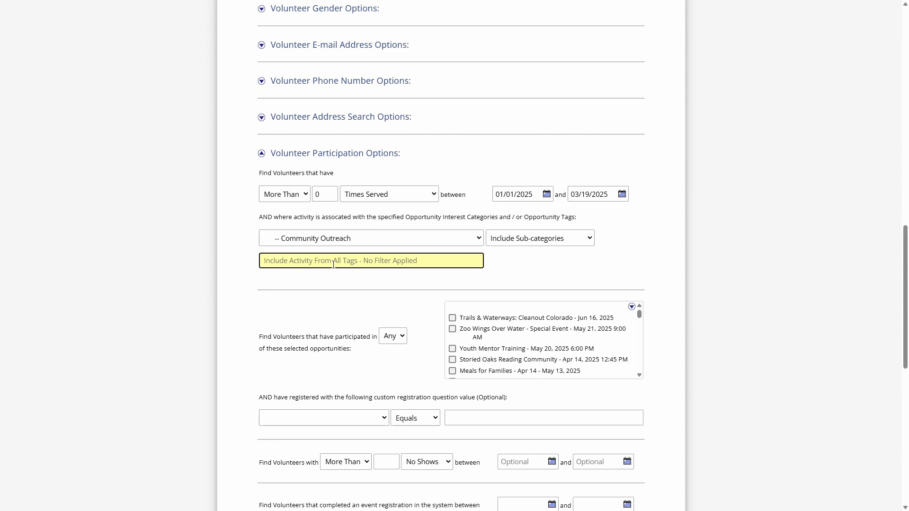
{"action": "type", "text": "tra"}
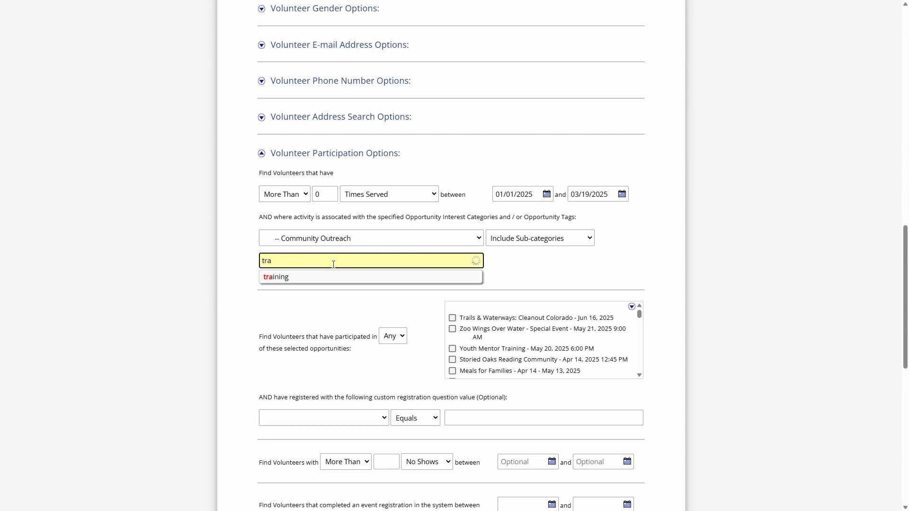
{"action": "left_click", "coordinate": [294, 278]}
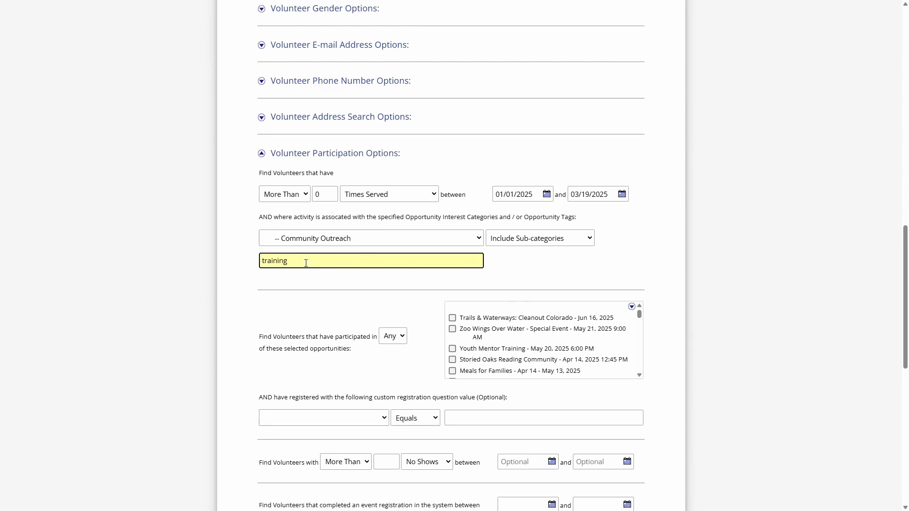
{"action": "left_click_drag", "start_coordinate": [302, 261], "coordinate": [246, 261]}
{"action": "key", "text": "BackSpace"}
{"action": "left_click", "coordinate": [244, 259]}
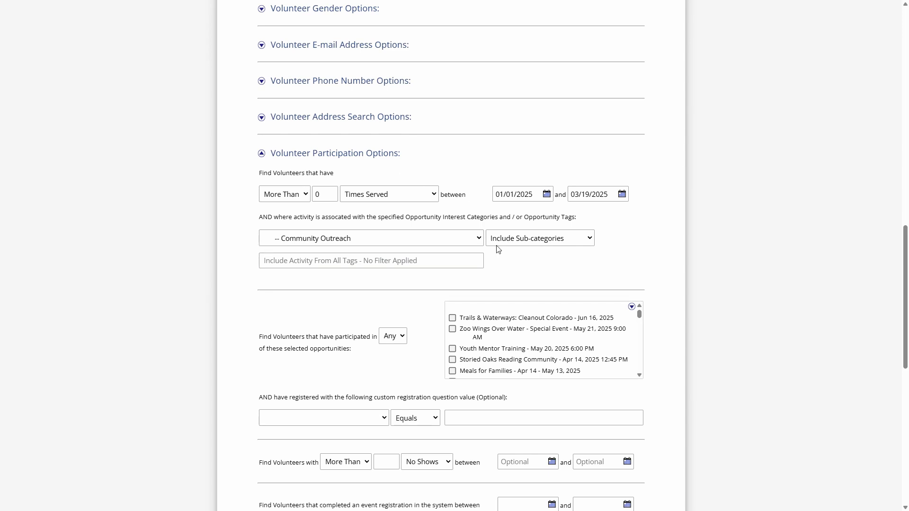
- Select Employment Preparation Training of Jan 26, 2025 and both Library Desk Greeter shifts of Feb 4, 2025 as participated opportunities
{"action": "scroll", "coordinate": [396, 258], "scroll_direction": "down", "scroll_amount": 3}
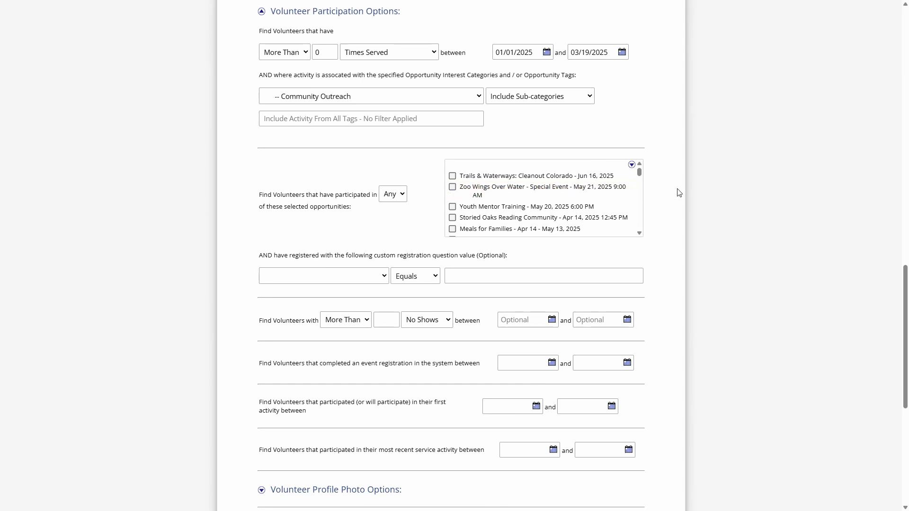
{"action": "left_click_drag", "start_coordinate": [640, 173], "coordinate": [640, 191]}
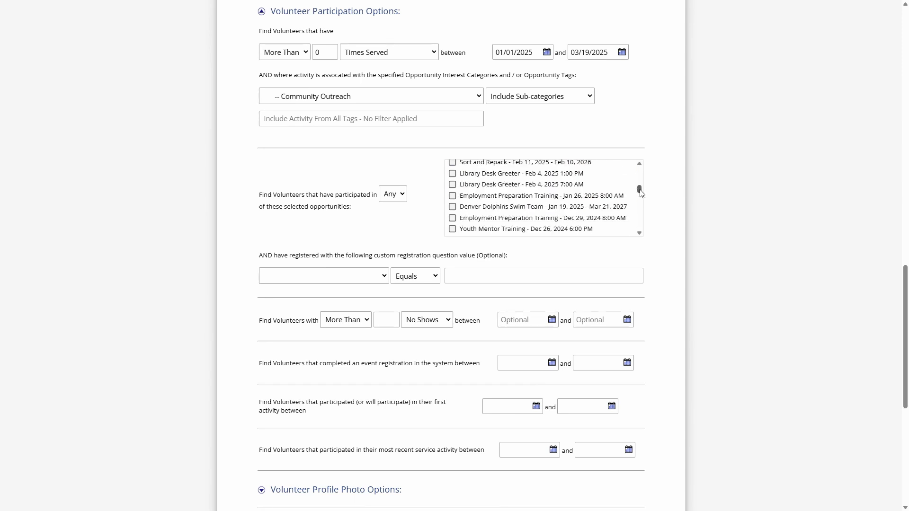
{"action": "left_click", "coordinate": [497, 190]}
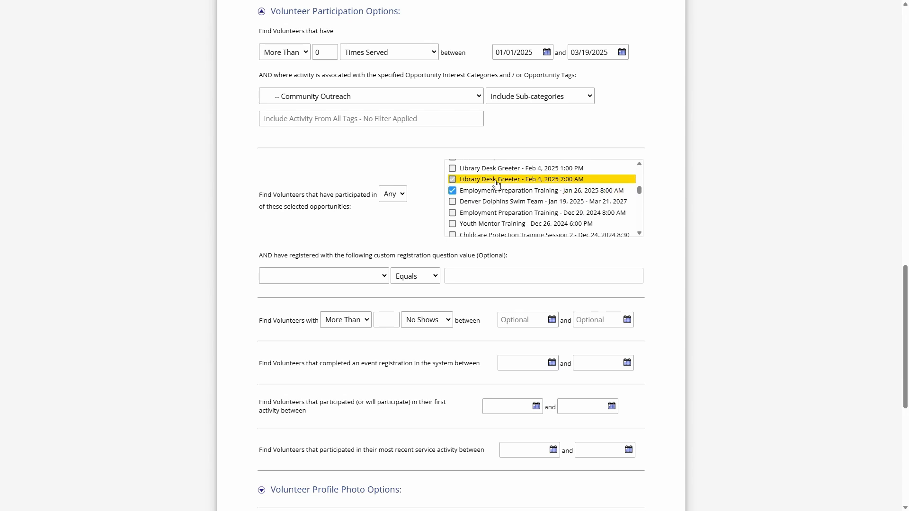
{"action": "left_click", "coordinate": [496, 182]}
{"action": "scroll", "coordinate": [516, 213], "scroll_direction": "up", "scroll_amount": 2}
{"action": "left_click", "coordinate": [489, 216]}
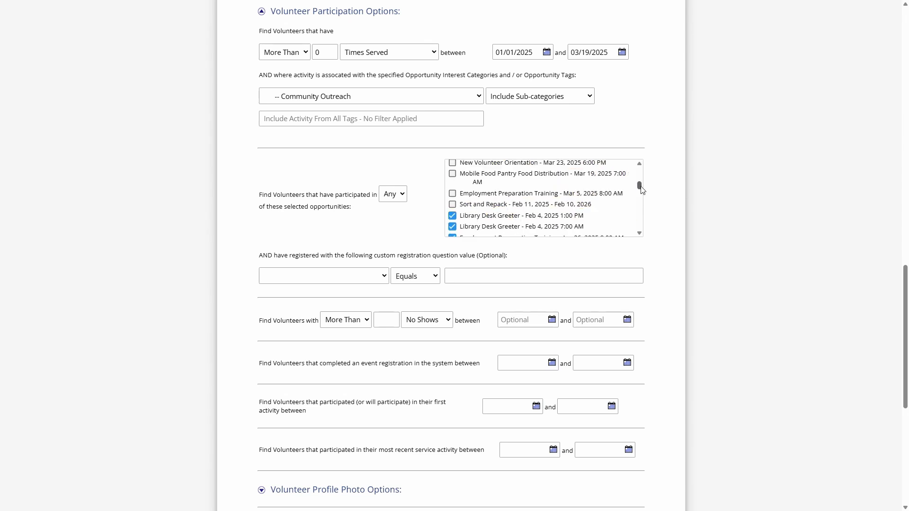
- Add Neighborhood & School Clean Up of Apr 7, 2025 and Employment Preparation Training of Apr 5, 2025 to the selected opportunities
{"action": "scroll", "coordinate": [641, 189], "scroll_direction": "up", "scroll_amount": 5}
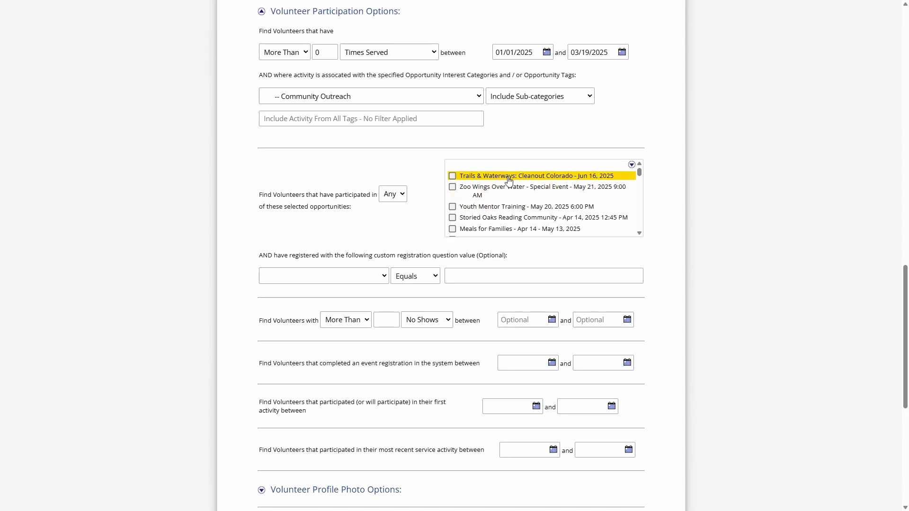
{"action": "scroll", "coordinate": [519, 193], "scroll_direction": "down", "scroll_amount": 2}
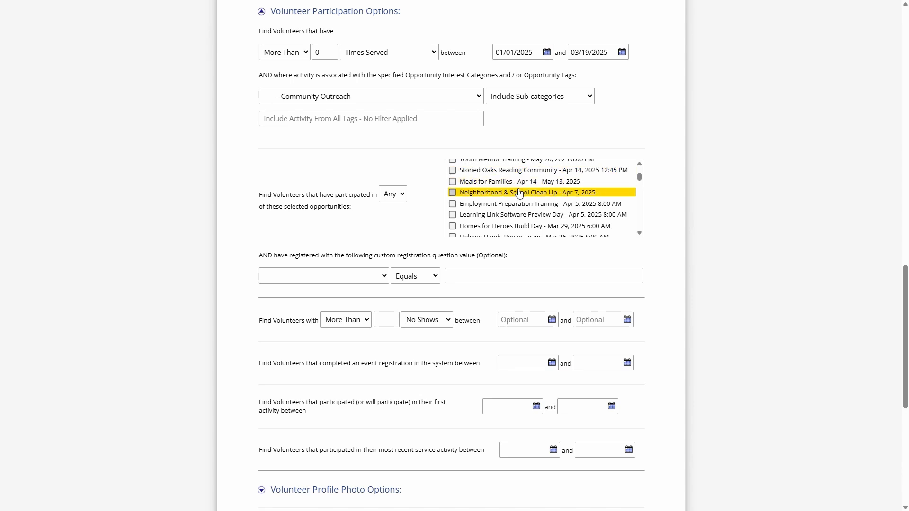
{"action": "left_click", "coordinate": [479, 196]}
{"action": "left_click", "coordinate": [501, 207]}
{"action": "left_click_drag", "start_coordinate": [639, 176], "coordinate": [642, 191]}
{"action": "left_click_drag", "start_coordinate": [640, 187], "coordinate": [640, 175]}
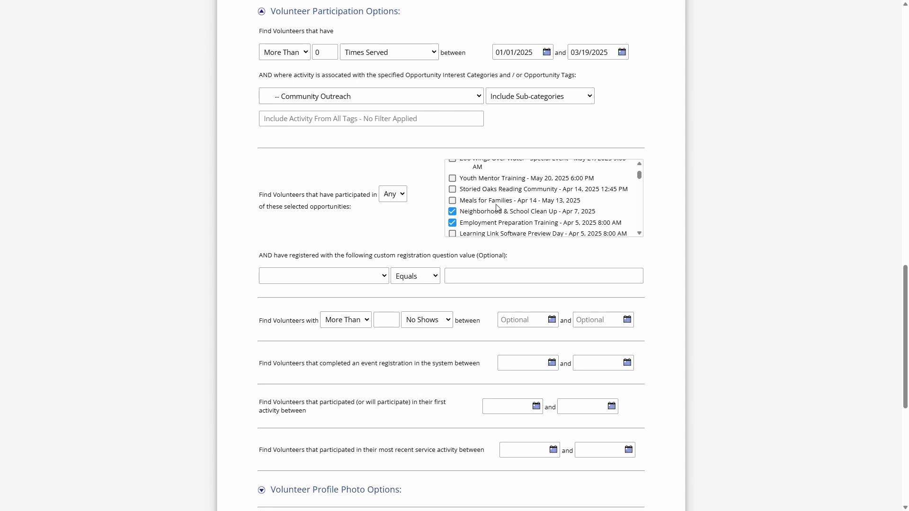
{"action": "scroll", "coordinate": [505, 187], "scroll_direction": "down", "scroll_amount": 3}
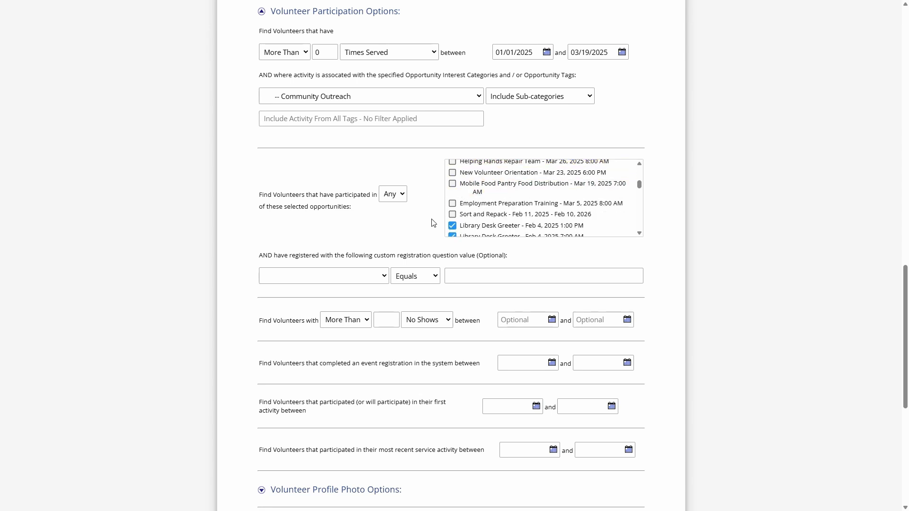
- Go to the Opportunity Management Dashboard and open its Advanced Search
{"action": "scroll", "coordinate": [434, 223], "scroll_direction": "up", "scroll_amount": 15}
{"action": "left_click", "coordinate": [425, 144]}
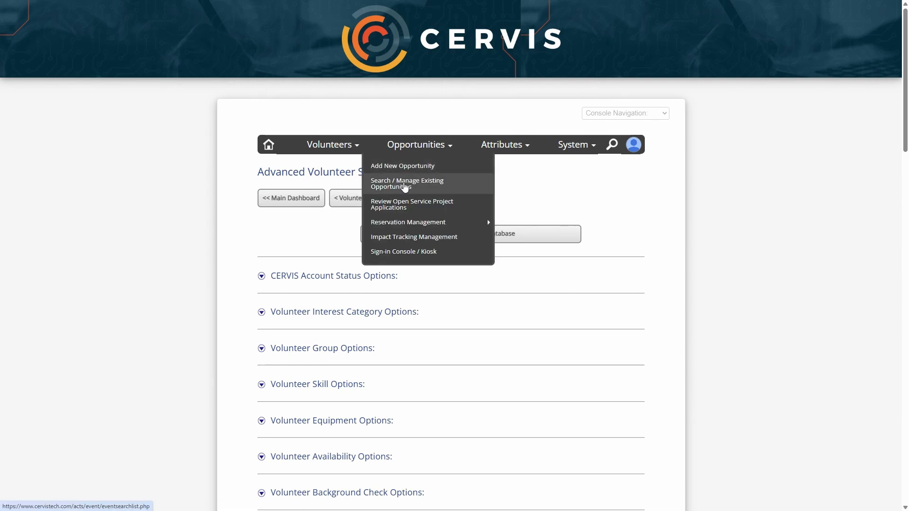
{"action": "left_click", "coordinate": [405, 185]}
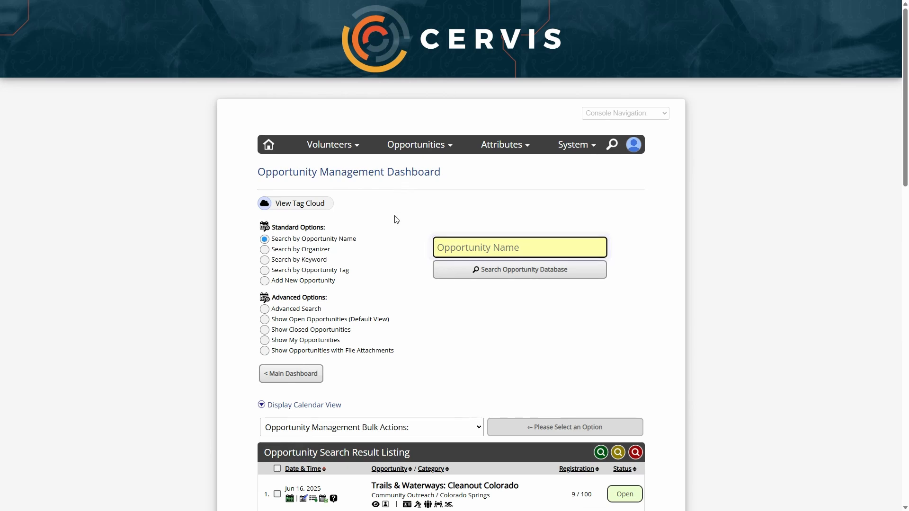
{"action": "scroll", "coordinate": [384, 225], "scroll_direction": "down", "scroll_amount": 1}
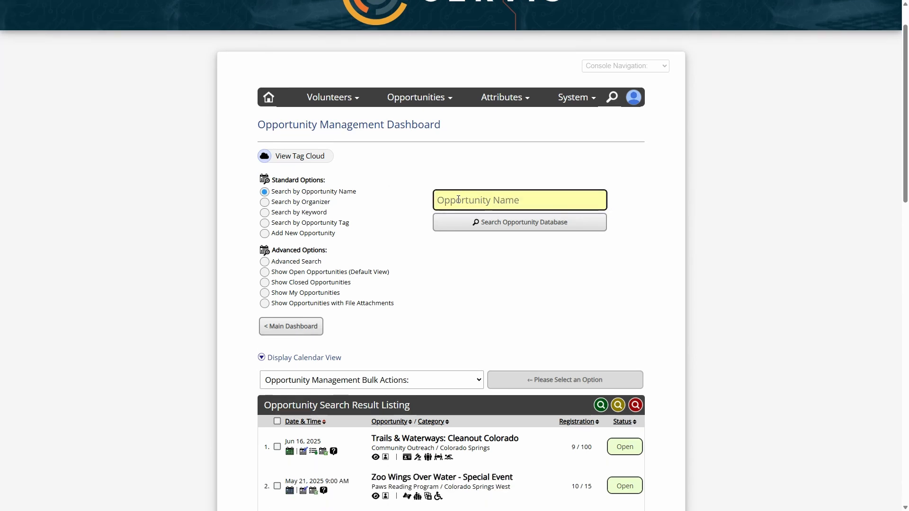
{"action": "scroll", "coordinate": [379, 242], "scroll_direction": "down", "scroll_amount": 1}
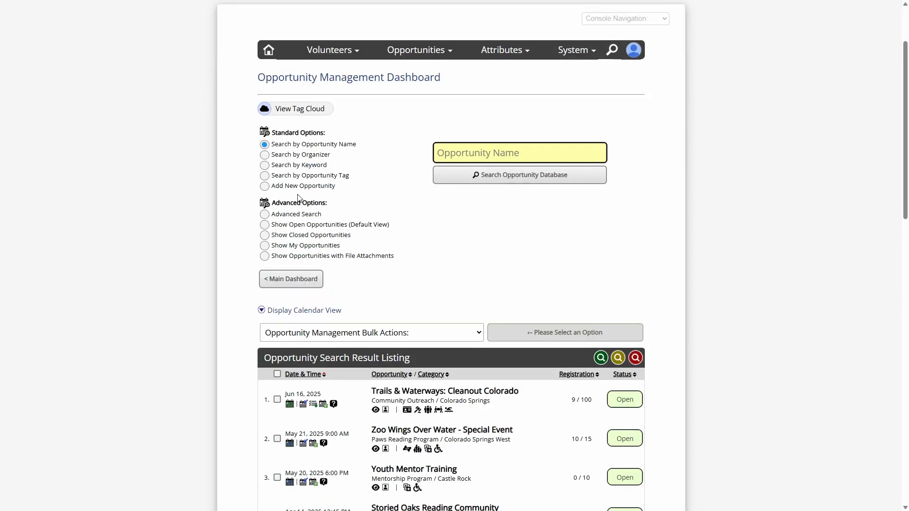
{"action": "left_click", "coordinate": [290, 217]}
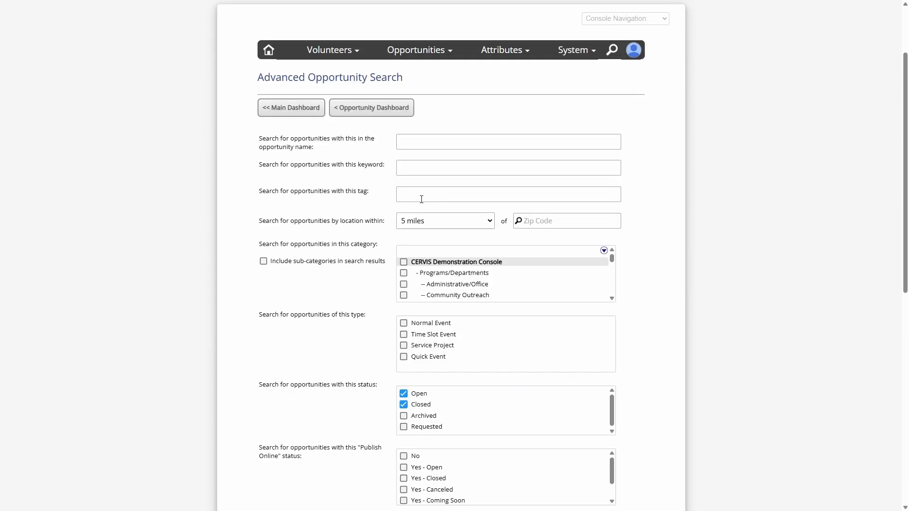
- Search the opportunity database for open and closed opportunities in the Community Outreach category
{"action": "left_click", "coordinate": [414, 166]}
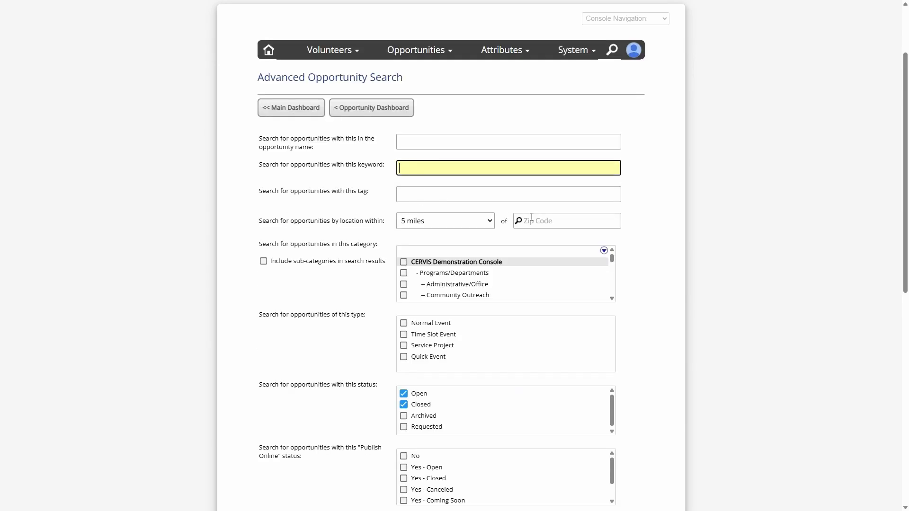
{"action": "scroll", "coordinate": [357, 236], "scroll_direction": "down", "scroll_amount": 1}
{"action": "scroll", "coordinate": [357, 236], "scroll_direction": "down", "scroll_amount": 3}
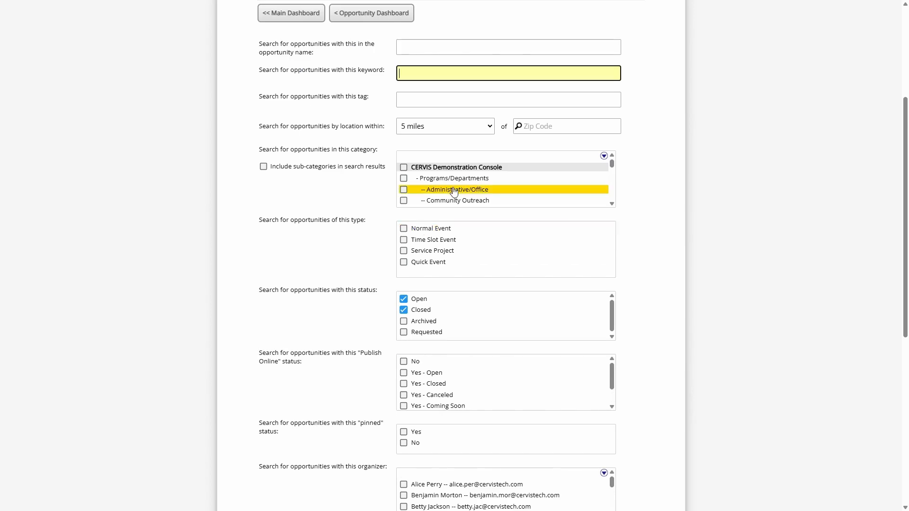
{"action": "scroll", "coordinate": [450, 190], "scroll_direction": "down", "scroll_amount": 3}
{"action": "scroll", "coordinate": [451, 191], "scroll_direction": "up", "scroll_amount": 3}
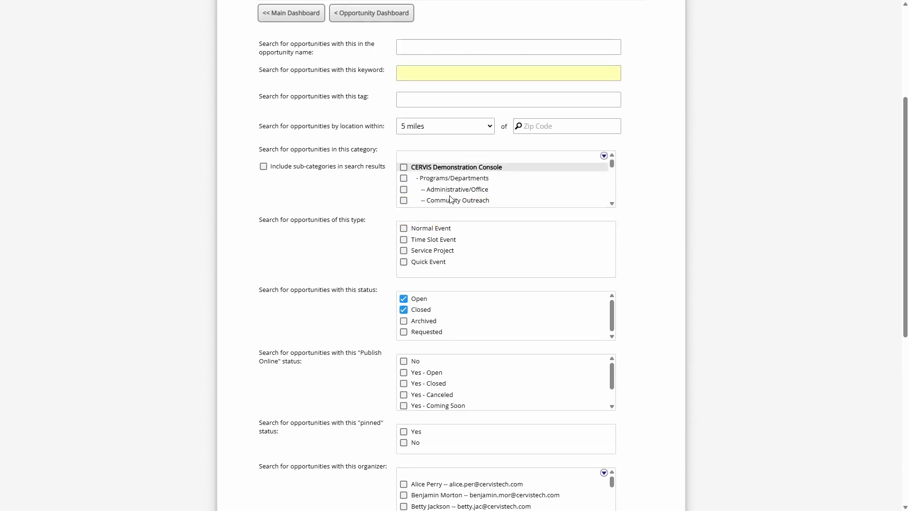
{"action": "left_click", "coordinate": [448, 200]}
{"action": "scroll", "coordinate": [342, 281], "scroll_direction": "down", "scroll_amount": 5}
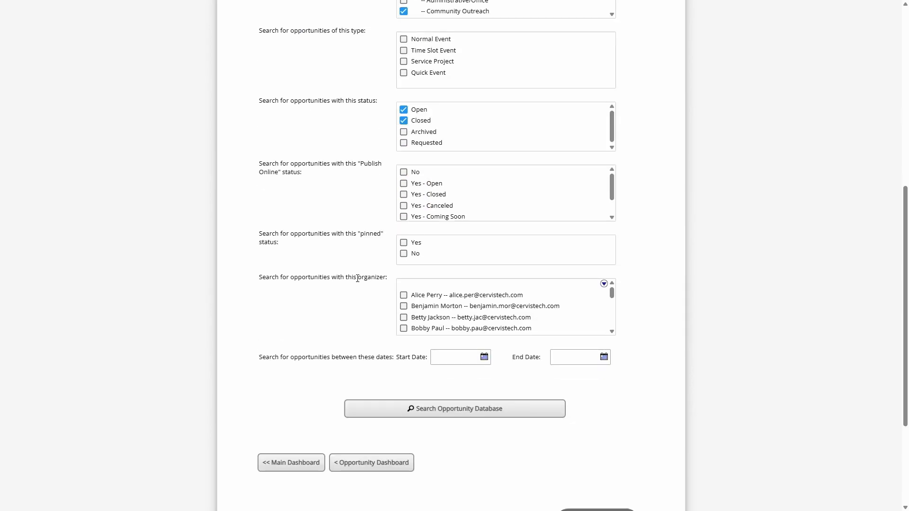
{"action": "left_click", "coordinate": [448, 412]}
- Select all opportunities in the result listing and choose the View Registered Volunteers / Groups bulk action
{"action": "scroll", "coordinate": [423, 342], "scroll_direction": "down", "scroll_amount": 3}
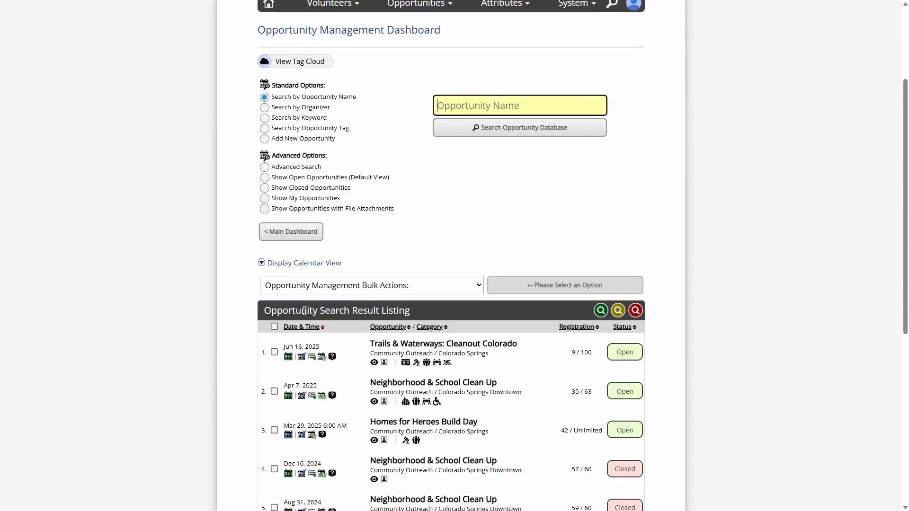
{"action": "left_click", "coordinate": [274, 327]}
{"action": "scroll", "coordinate": [270, 305], "scroll_direction": "down", "scroll_amount": 1}
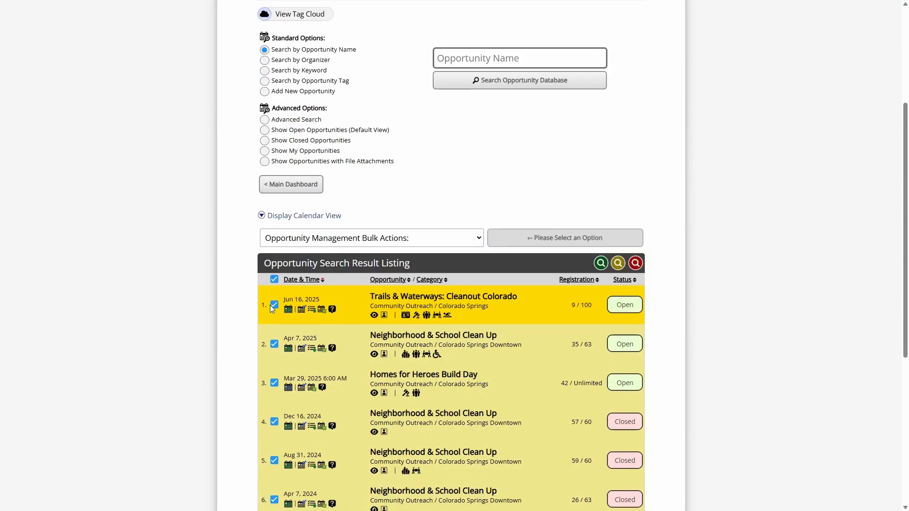
{"action": "left_click", "coordinate": [312, 244]}
{"action": "left_click", "coordinate": [328, 270]}
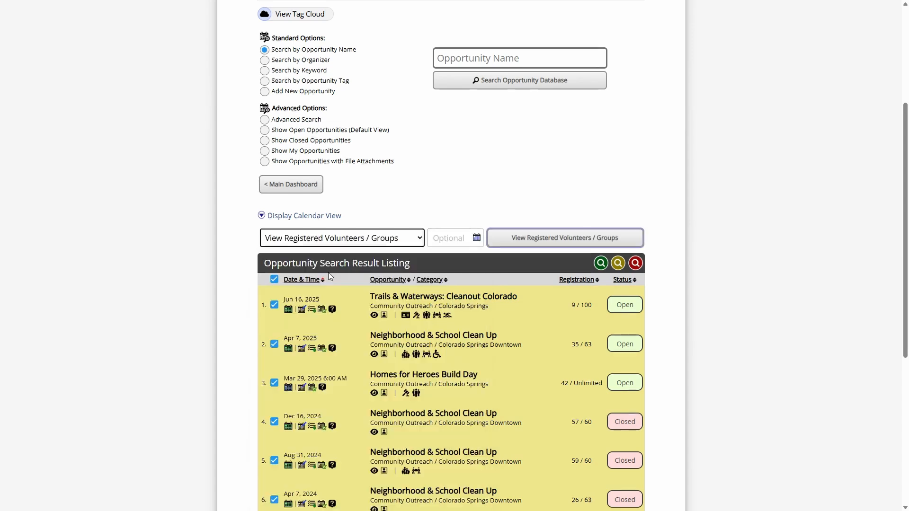
{"action": "scroll", "coordinate": [379, 252], "scroll_direction": "down", "scroll_amount": 2}
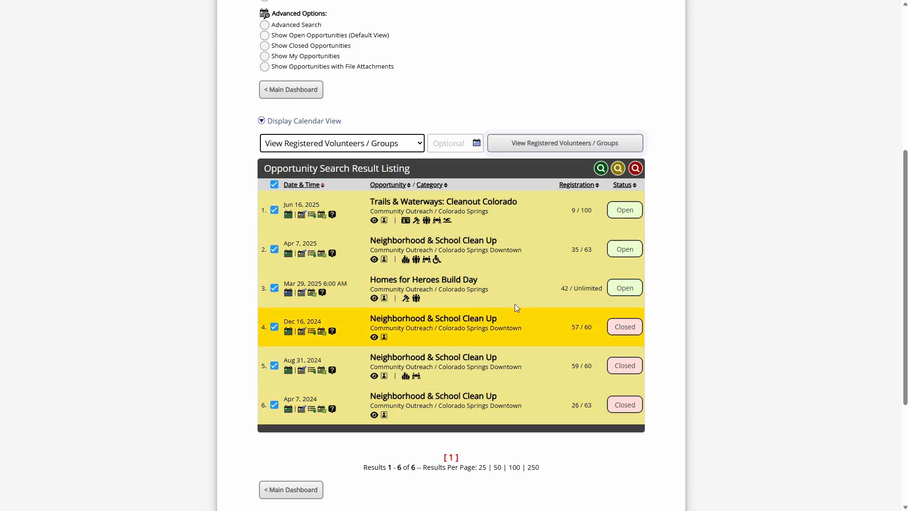
- Run View Registered Volunteers / Groups for the selected opportunities and review the resulting volunteer listing
{"action": "left_click", "coordinate": [553, 143]}
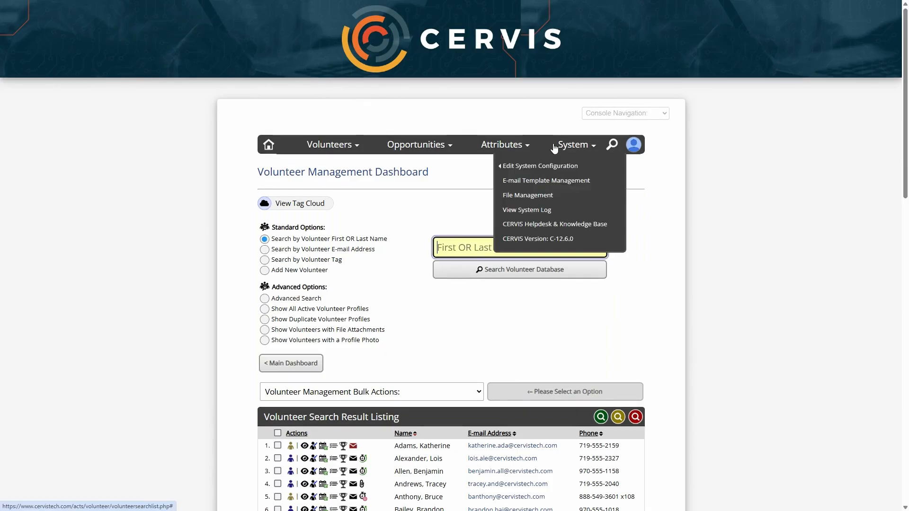
{"action": "scroll", "coordinate": [612, 210], "scroll_direction": "down", "scroll_amount": 7}
{"action": "scroll", "coordinate": [668, 118], "scroll_direction": "down", "scroll_amount": 5}
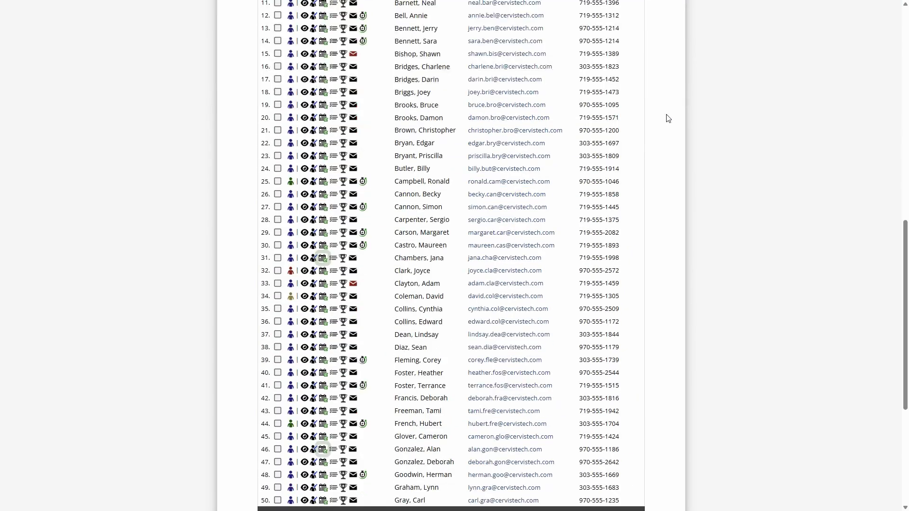
{"action": "scroll", "coordinate": [668, 118], "scroll_direction": "down", "scroll_amount": 4}
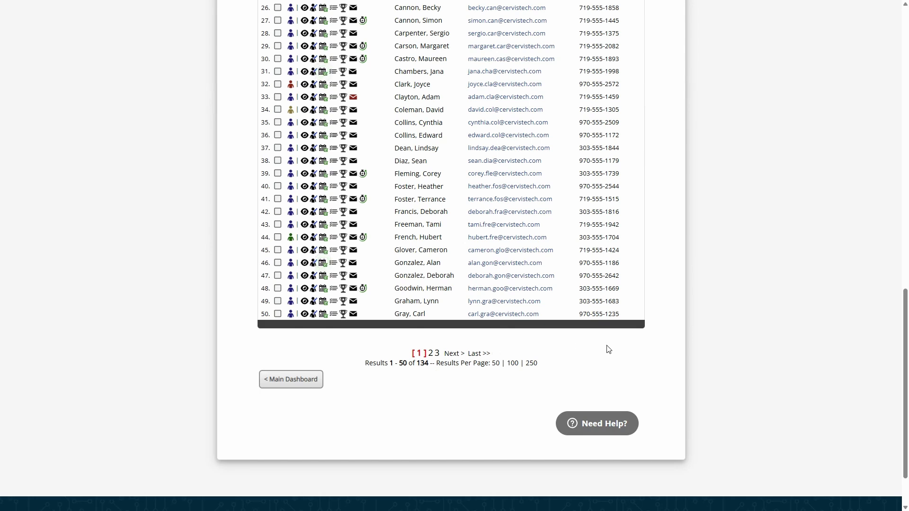
{"action": "scroll", "coordinate": [651, 307], "scroll_direction": "up", "scroll_amount": 10}
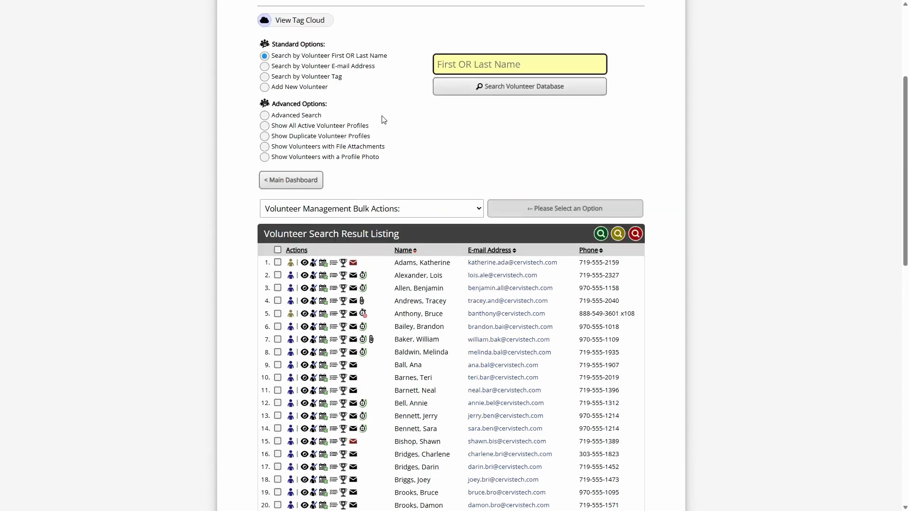
- Open the volunteer Advanced Search and set combining with the previous volunteer search results to Yes
{"action": "left_click", "coordinate": [291, 161]}
{"action": "scroll", "coordinate": [457, 170], "scroll_direction": "down", "scroll_amount": 10}
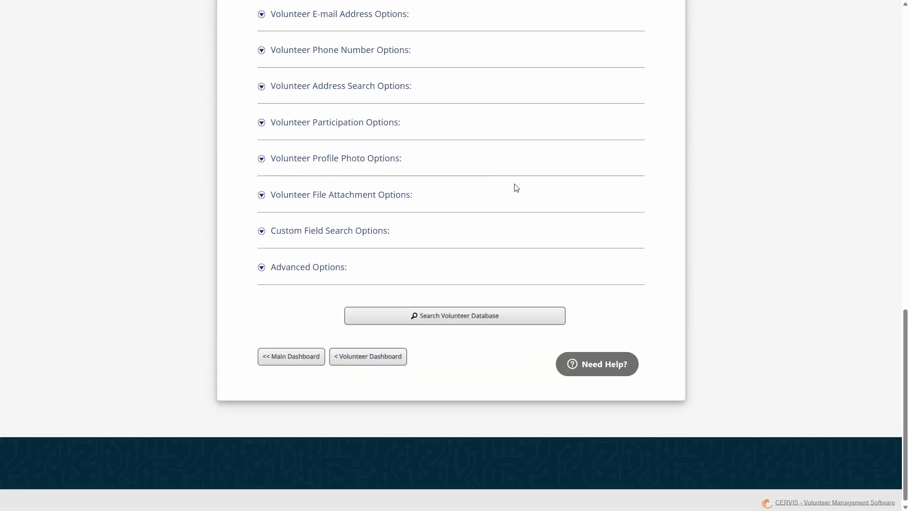
{"action": "left_click", "coordinate": [316, 273]}
{"action": "left_click", "coordinate": [551, 293]}
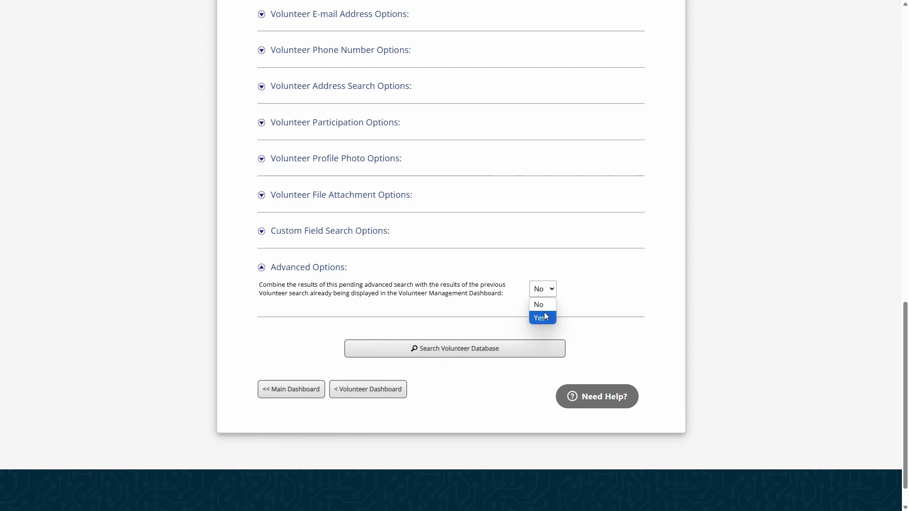
{"action": "left_click", "coordinate": [544, 316]}
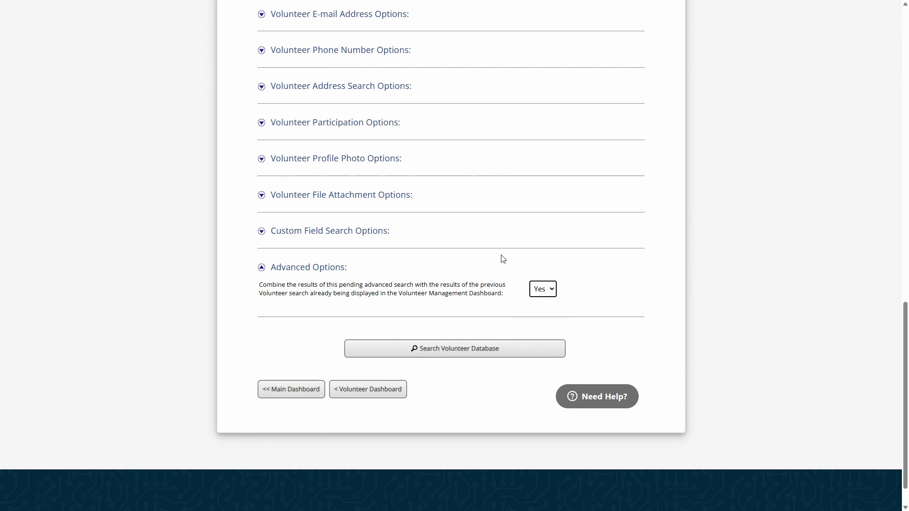
- In the Volunteer Participation Options, filter for more than 0 Times Served between 03/20/2025 and 04/30/2025
{"action": "left_click", "coordinate": [392, 121]}
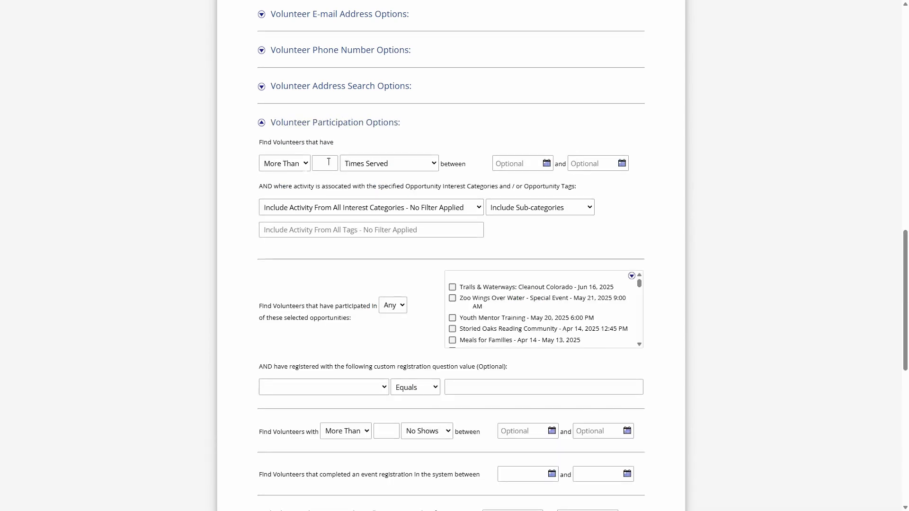
{"action": "left_click", "coordinate": [329, 162]}
{"action": "left_click", "coordinate": [517, 162]}
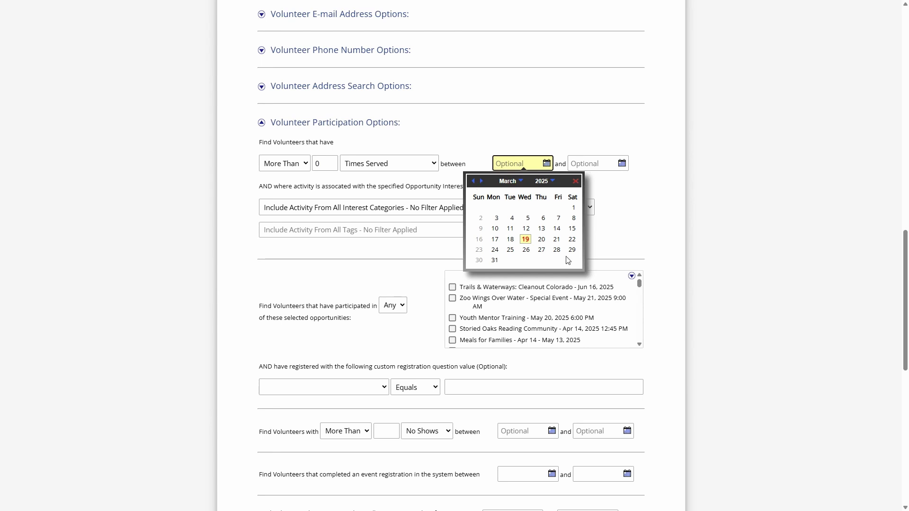
{"action": "left_click", "coordinate": [541, 239]}
{"action": "left_click", "coordinate": [579, 163]}
{"action": "left_click", "coordinate": [528, 181]}
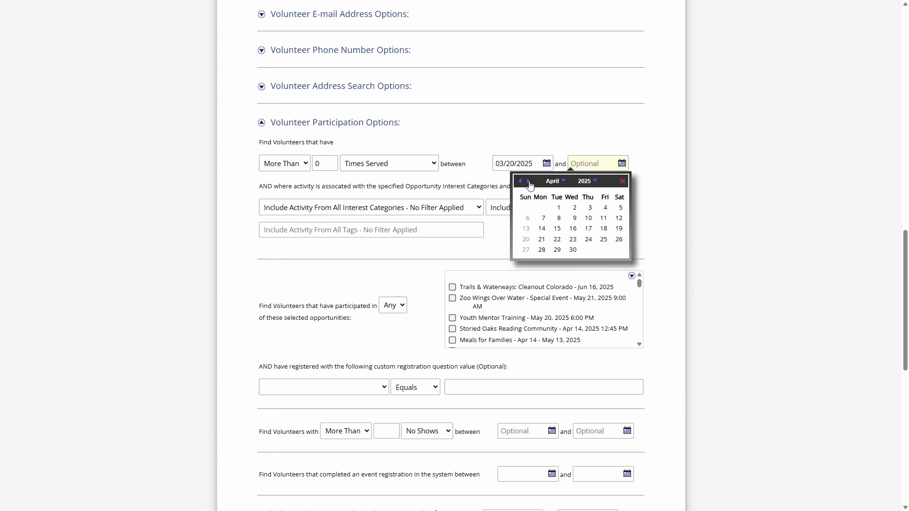
{"action": "left_click", "coordinate": [586, 250]}
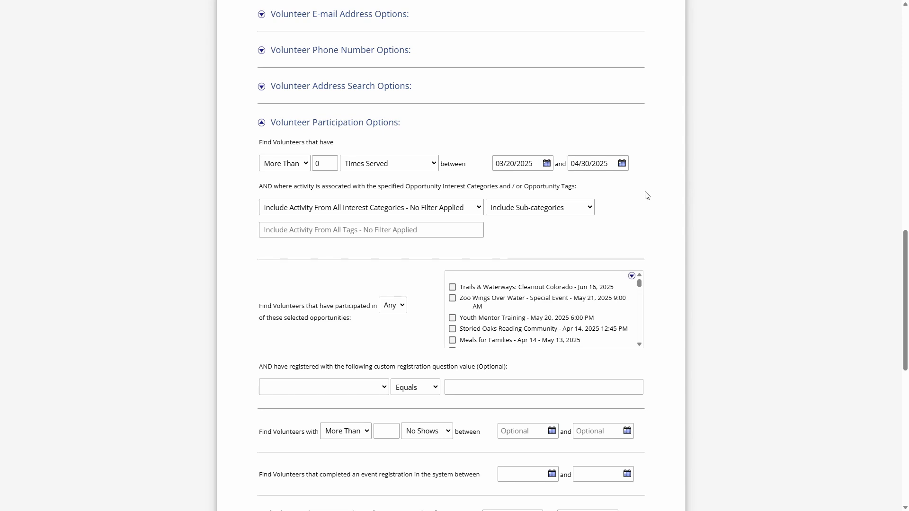
- Examine the participation filters for no shows or cancellations, completed event registrations and first activity dates
{"action": "scroll", "coordinate": [331, 272], "scroll_direction": "down", "scroll_amount": 4}
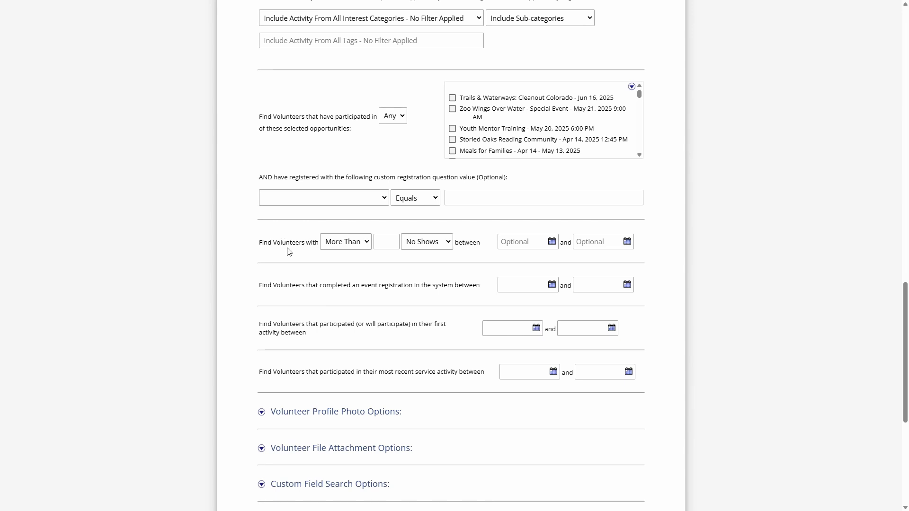
{"action": "left_click", "coordinate": [445, 245]}
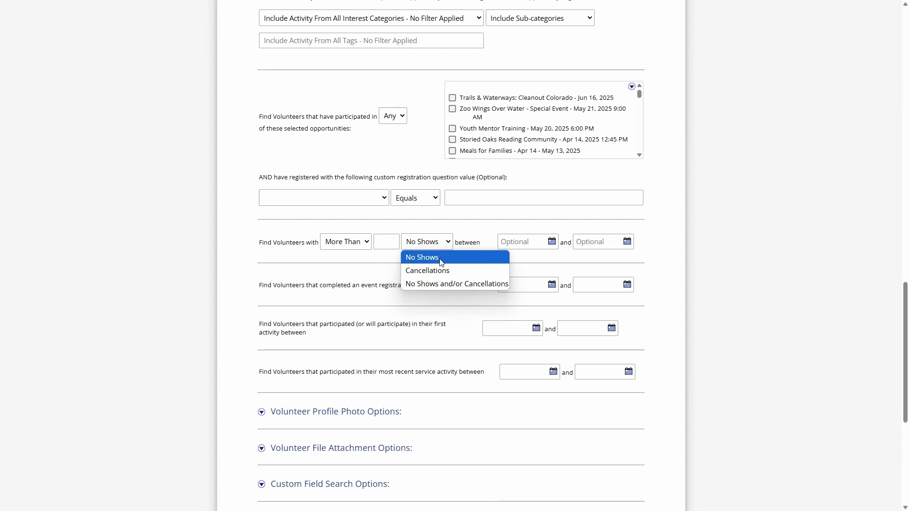
{"action": "left_click", "coordinate": [486, 242]}
{"action": "left_click_drag", "start_coordinate": [290, 286], "coordinate": [420, 286]}
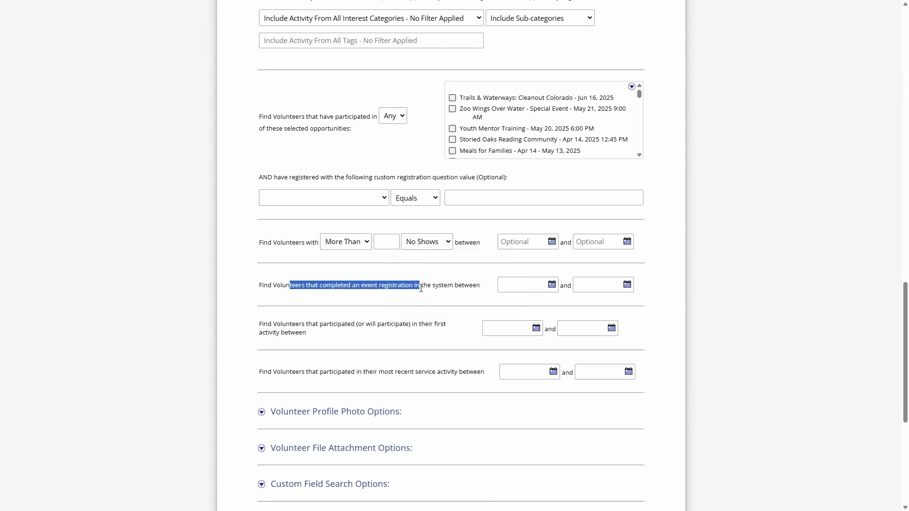
{"action": "left_click", "coordinate": [435, 289]}
{"action": "left_click_drag", "start_coordinate": [305, 286], "coordinate": [397, 287]}
{"action": "left_click", "coordinate": [346, 322]}
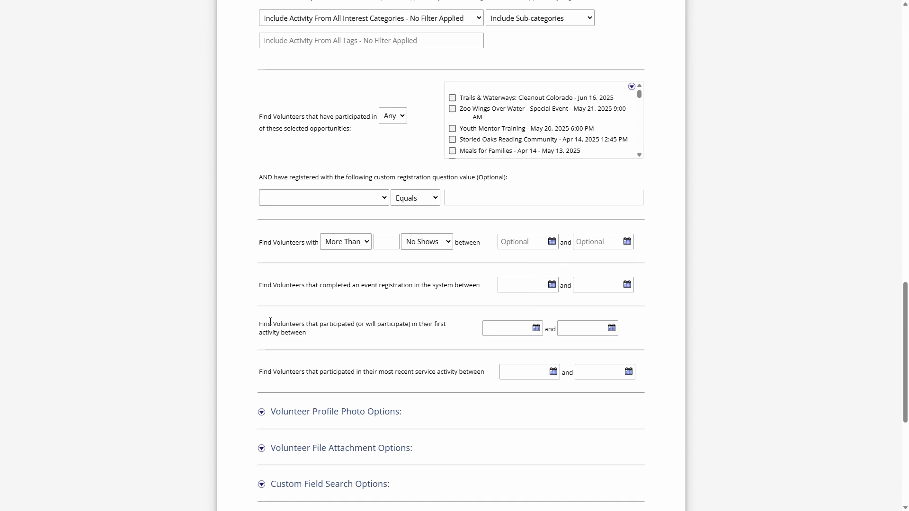
{"action": "left_click_drag", "start_coordinate": [263, 324], "coordinate": [326, 334]}
{"action": "scroll", "coordinate": [369, 286], "scroll_direction": "down", "scroll_amount": 1}
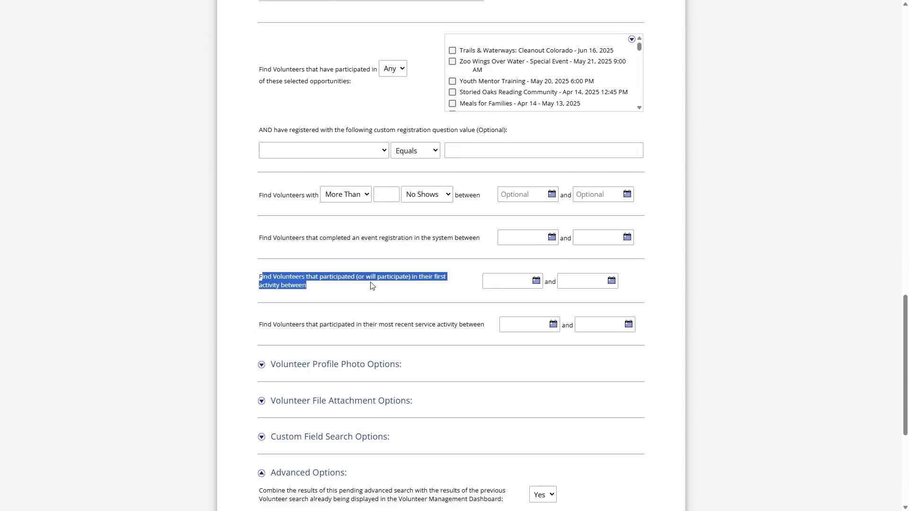
{"action": "left_click", "coordinate": [376, 294]}
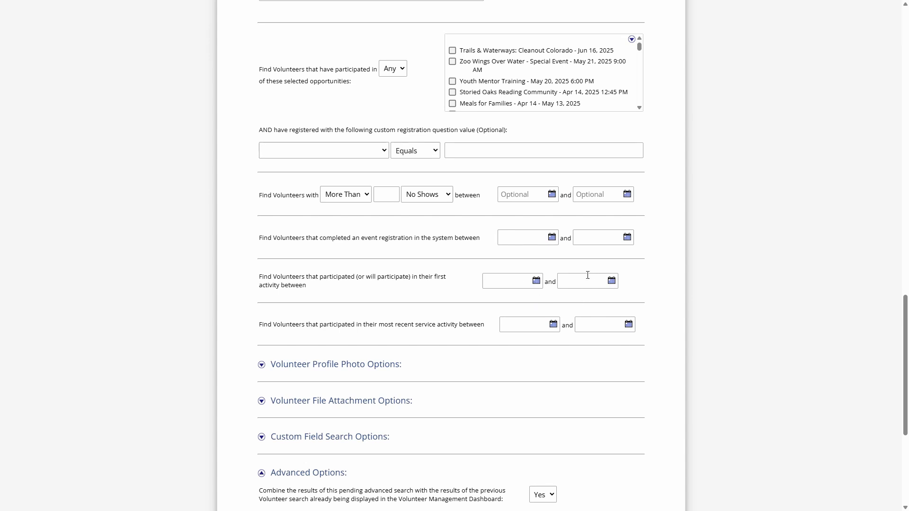
- Set the first activity date range to 03/23/2025 through 03/29/2025
{"action": "left_click", "coordinate": [531, 281]}
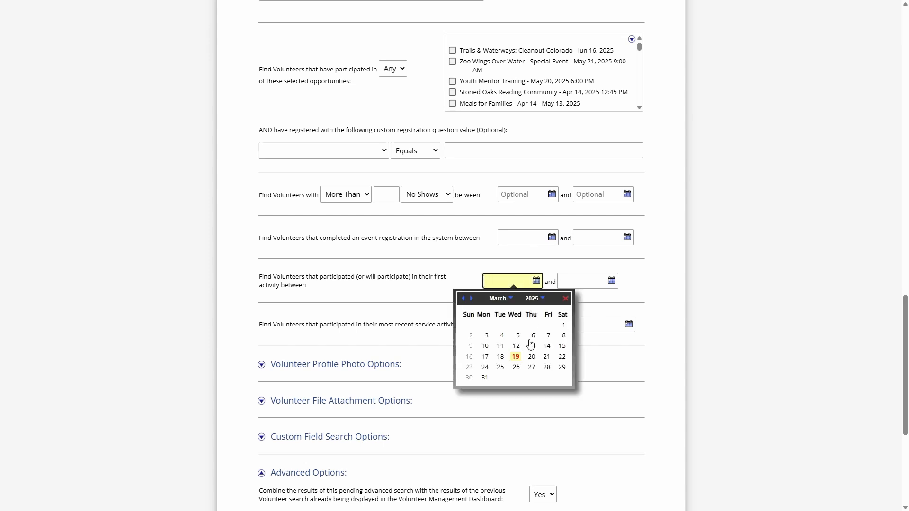
{"action": "left_click", "coordinate": [469, 367]}
{"action": "left_click", "coordinate": [588, 283]}
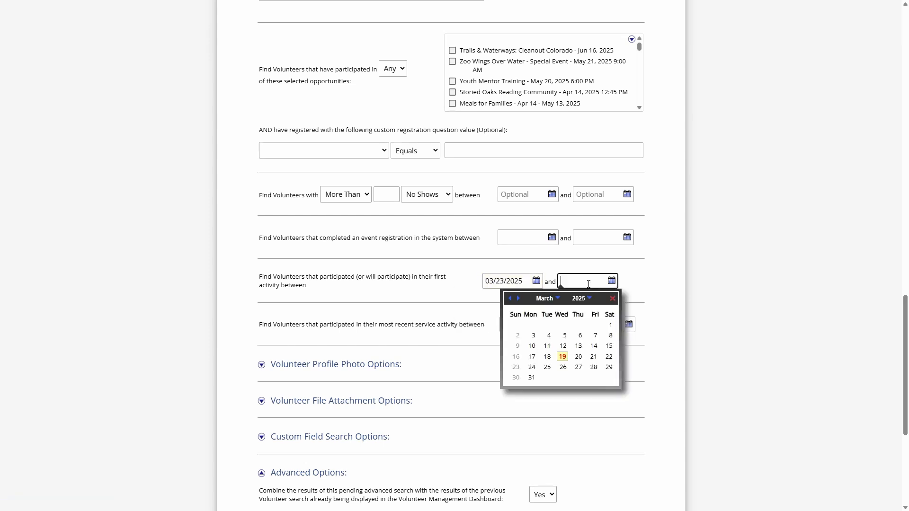
{"action": "left_click", "coordinate": [610, 368]}
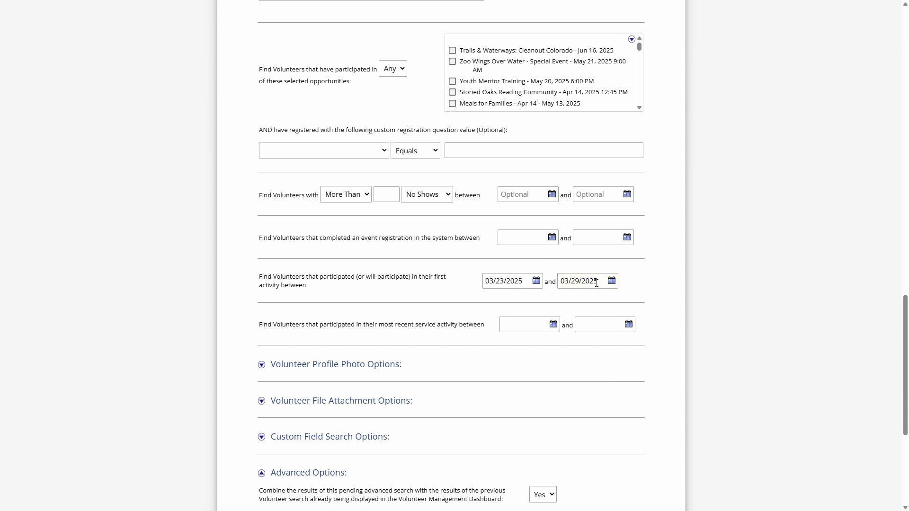
- Change the first activity date range to 02/01/2025 through 02/28/2025
{"action": "left_click", "coordinate": [530, 280]}
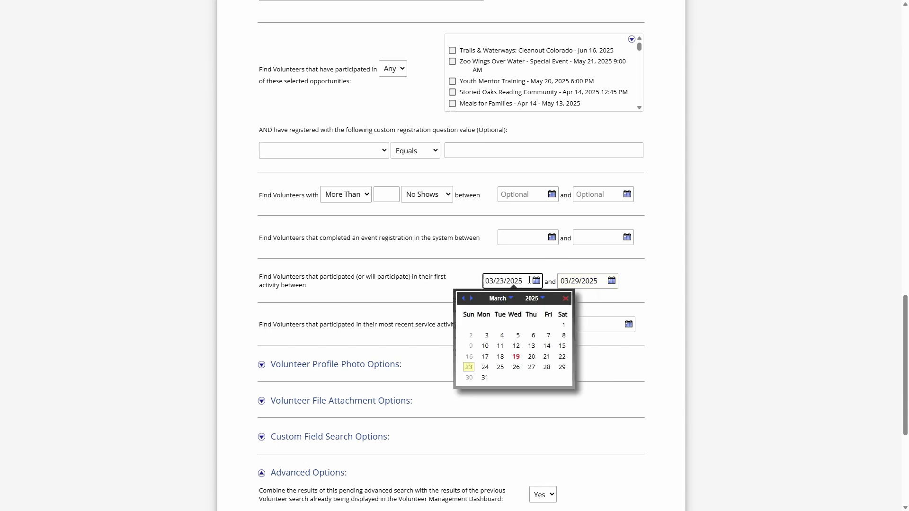
{"action": "left_click", "coordinate": [465, 299]}
{"action": "left_click", "coordinate": [564, 326]}
{"action": "left_click", "coordinate": [585, 281]}
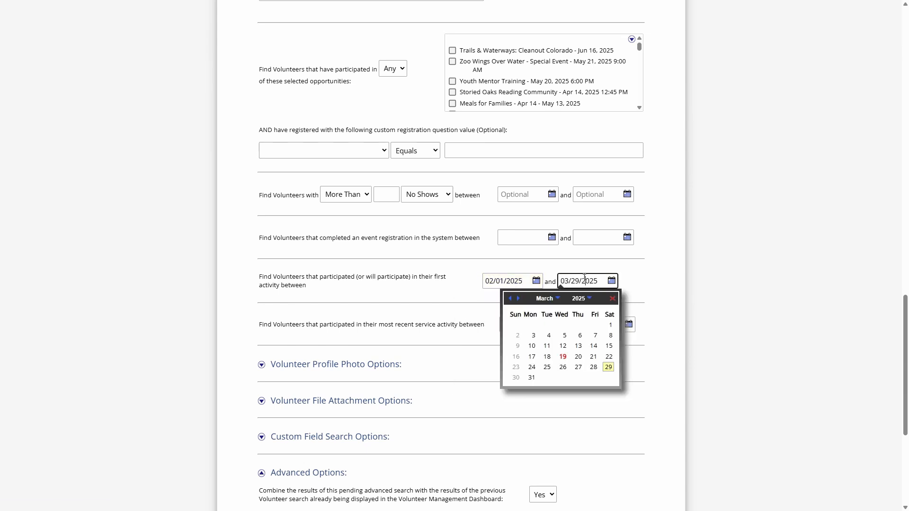
{"action": "left_click", "coordinate": [510, 300]}
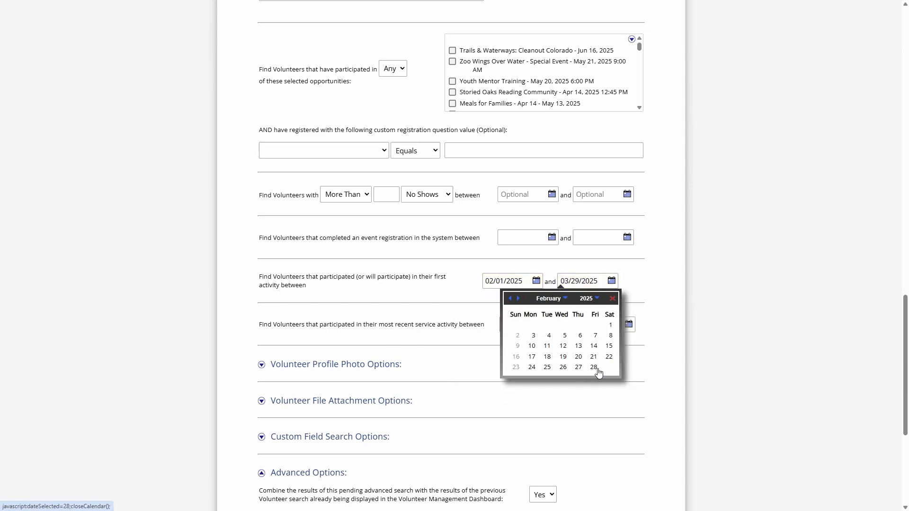
{"action": "left_click", "coordinate": [595, 370]}
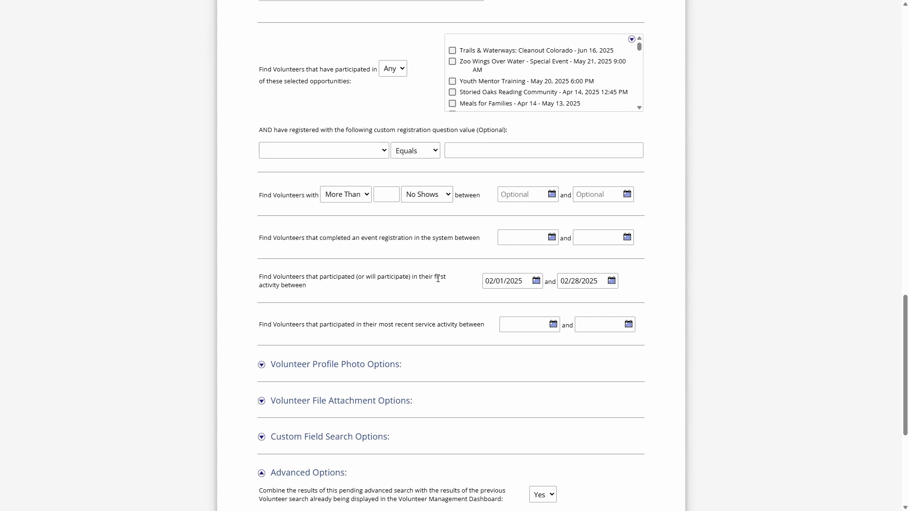
- Set the most recent service activity date range to 03/09/2025 through 03/15/2025
{"action": "left_click_drag", "start_coordinate": [337, 326], "coordinate": [439, 326]}
{"action": "left_click", "coordinate": [353, 327]}
{"action": "left_click_drag", "start_coordinate": [279, 326], "coordinate": [434, 326]}
{"action": "left_click", "coordinate": [432, 326]}
{"action": "left_click", "coordinate": [434, 326]}
{"action": "left_click", "coordinate": [538, 329]}
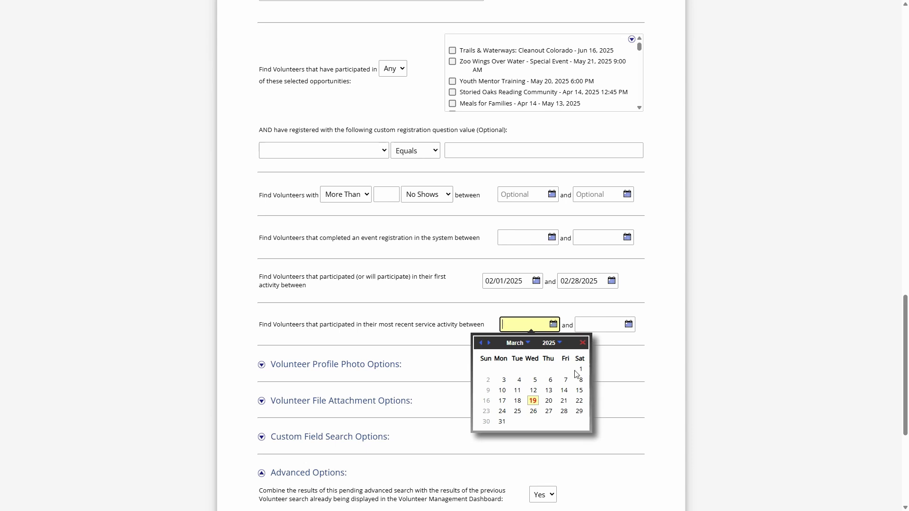
{"action": "left_click", "coordinate": [488, 390]}
{"action": "left_click", "coordinate": [618, 327]}
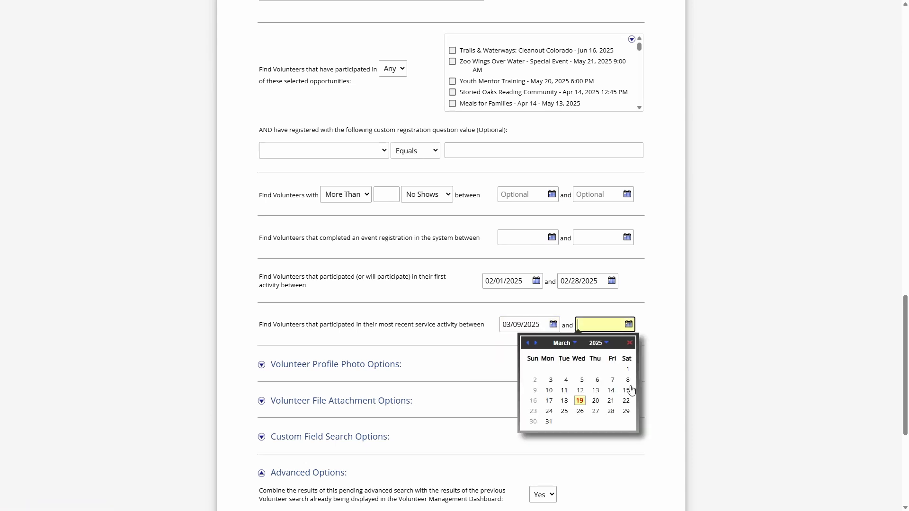
{"action": "left_click", "coordinate": [630, 390]}
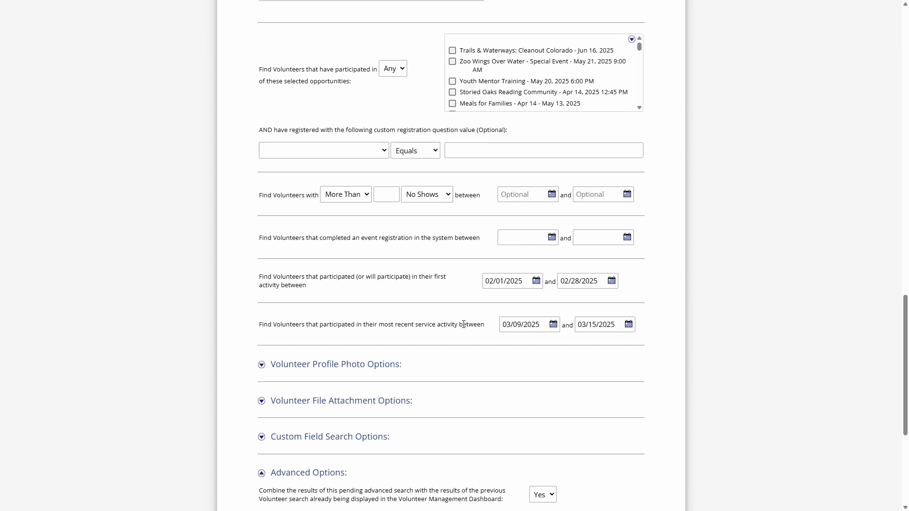
- Change the most recent service activity date range to 09/01/2024 through 12/31/2024
{"action": "left_click", "coordinate": [545, 327]}
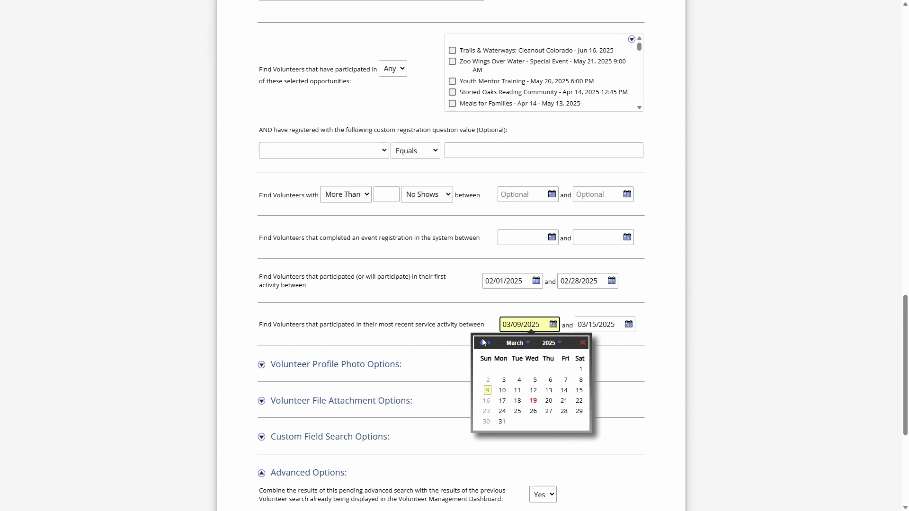
{"action": "left_click", "coordinate": [482, 344]}
{"action": "left_click", "coordinate": [481, 343]}
{"action": "left_click", "coordinate": [481, 343]}
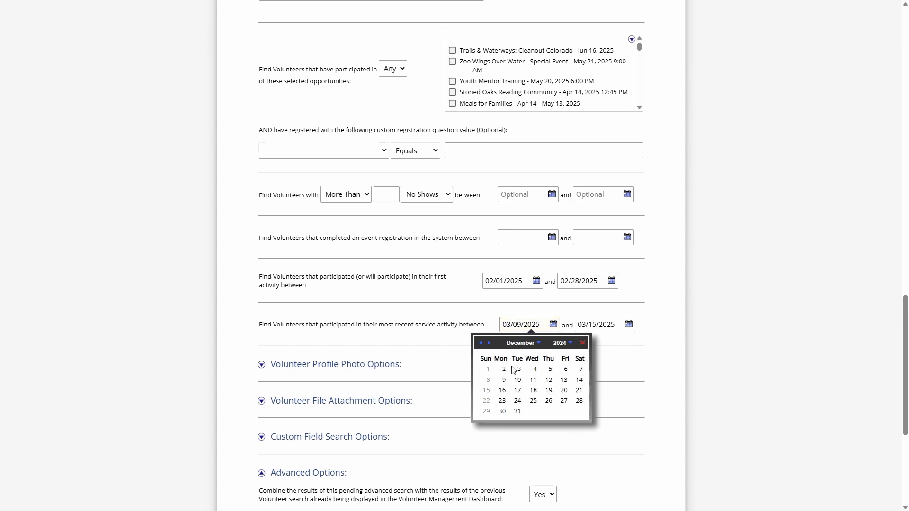
{"action": "left_click", "coordinate": [480, 343]}
{"action": "left_click", "coordinate": [480, 342]}
{"action": "left_click", "coordinate": [481, 342]}
{"action": "left_click", "coordinate": [489, 368]}
{"action": "left_click", "coordinate": [629, 324]}
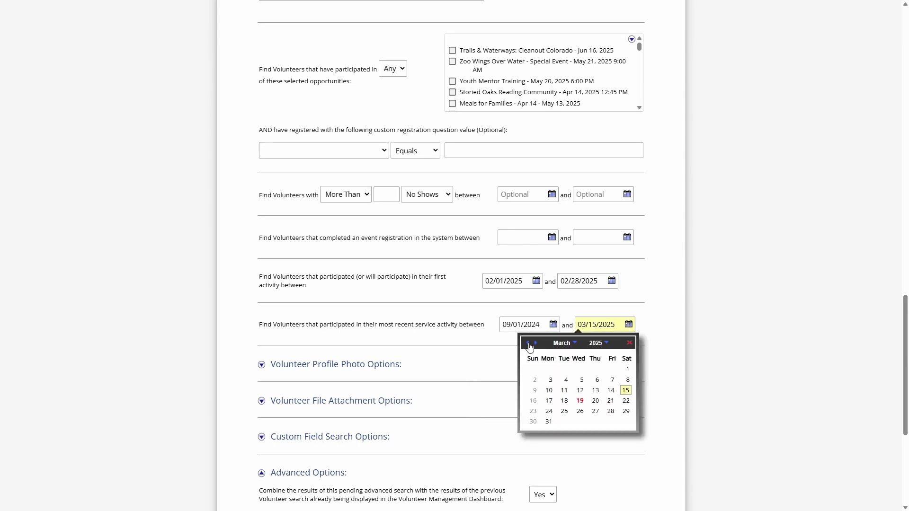
{"action": "left_click", "coordinate": [528, 344]}
{"action": "left_click", "coordinate": [528, 343]}
{"action": "left_click", "coordinate": [528, 343]}
{"action": "left_click", "coordinate": [564, 411]}
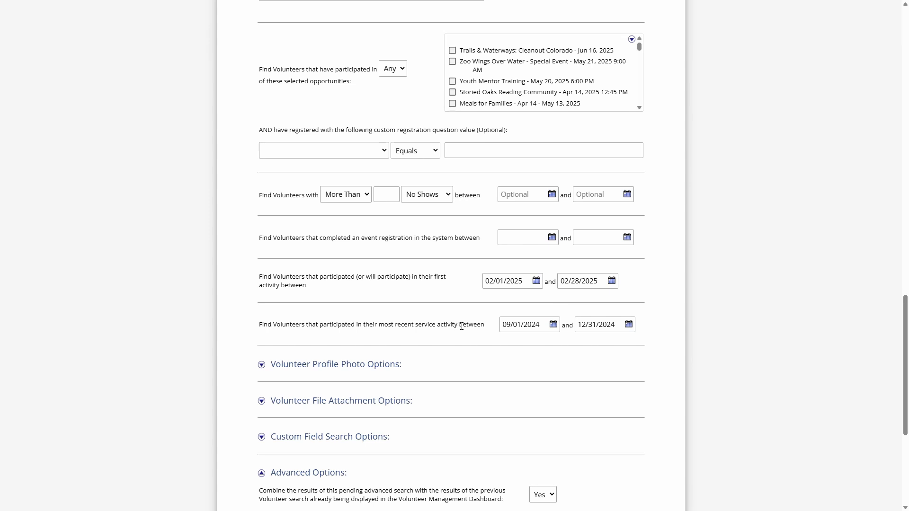
- Leave the advanced search form and return to the volunteer dashboard's search result listing
{"action": "scroll", "coordinate": [459, 325], "scroll_direction": "down", "scroll_amount": 5}
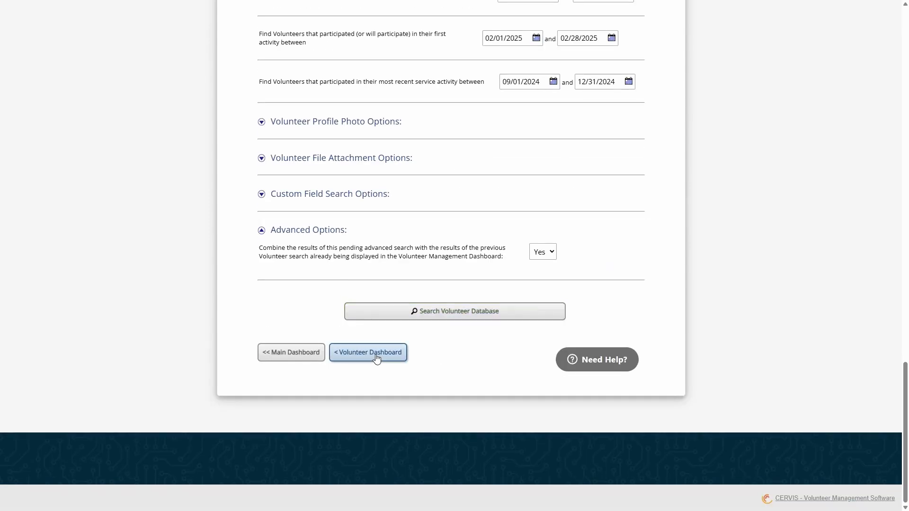
{"action": "left_click", "coordinate": [376, 355]}
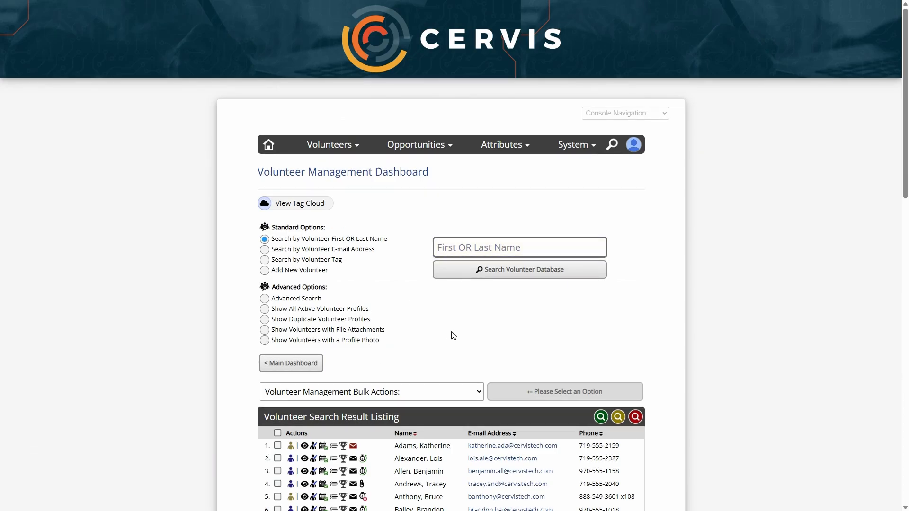
{"action": "scroll", "coordinate": [445, 331], "scroll_direction": "down", "scroll_amount": 2}
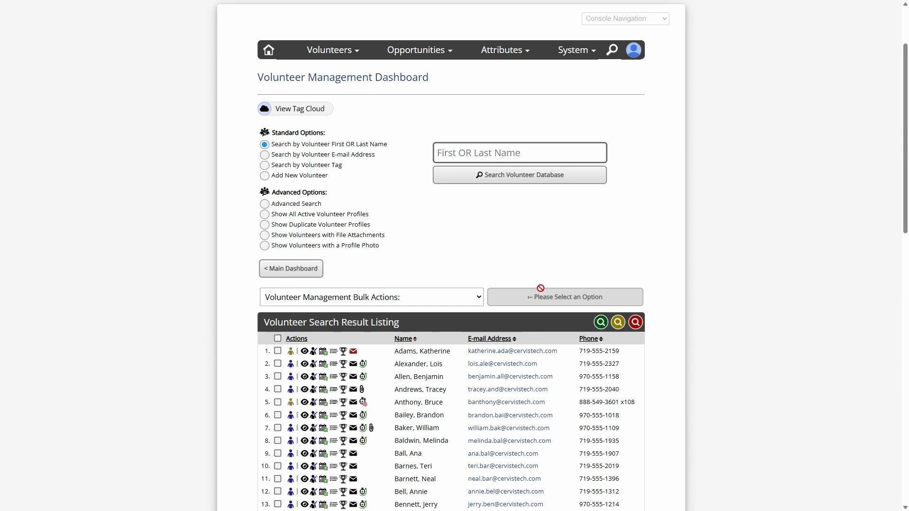
- Examine the Private and Shared availability options for saving the current search, and close the dialog without saving
{"action": "left_click", "coordinate": [602, 323]}
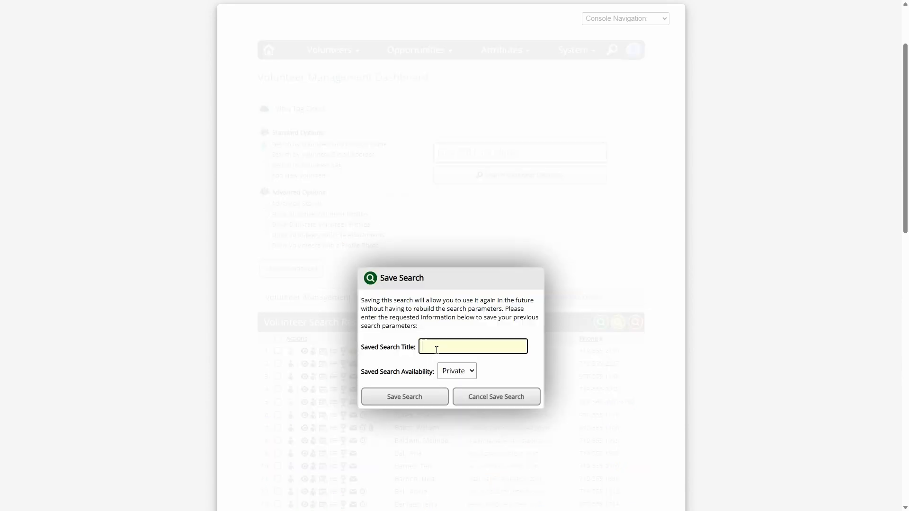
{"action": "left_click", "coordinate": [470, 374]}
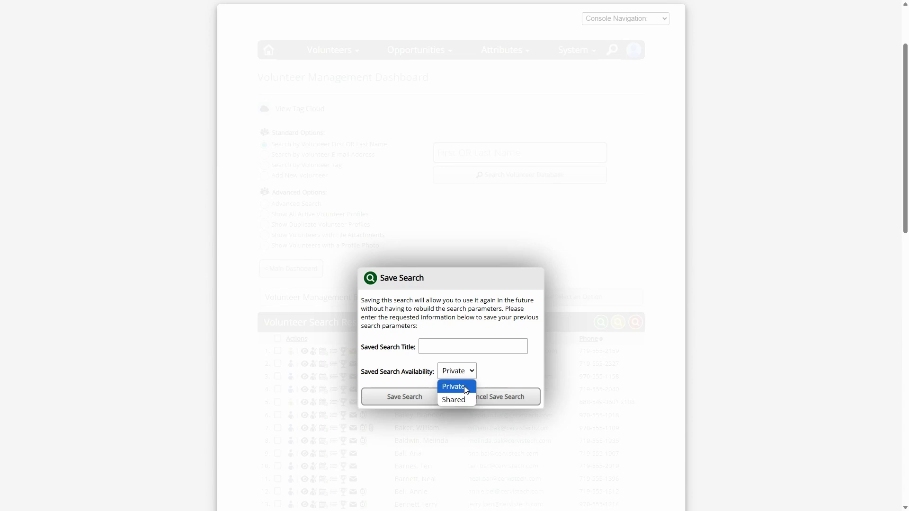
{"action": "left_click", "coordinate": [466, 389]}
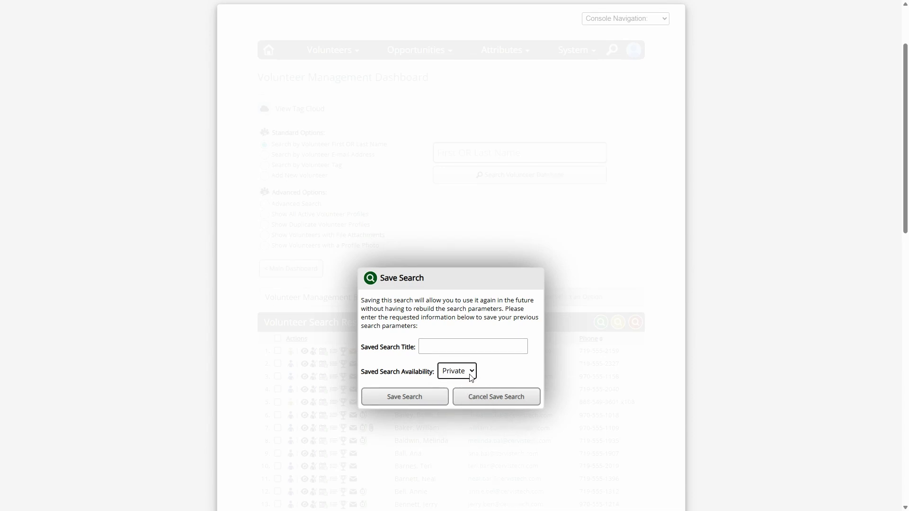
{"action": "left_click", "coordinate": [470, 374]}
{"action": "left_click", "coordinate": [465, 399]}
{"action": "left_click", "coordinate": [520, 402]}
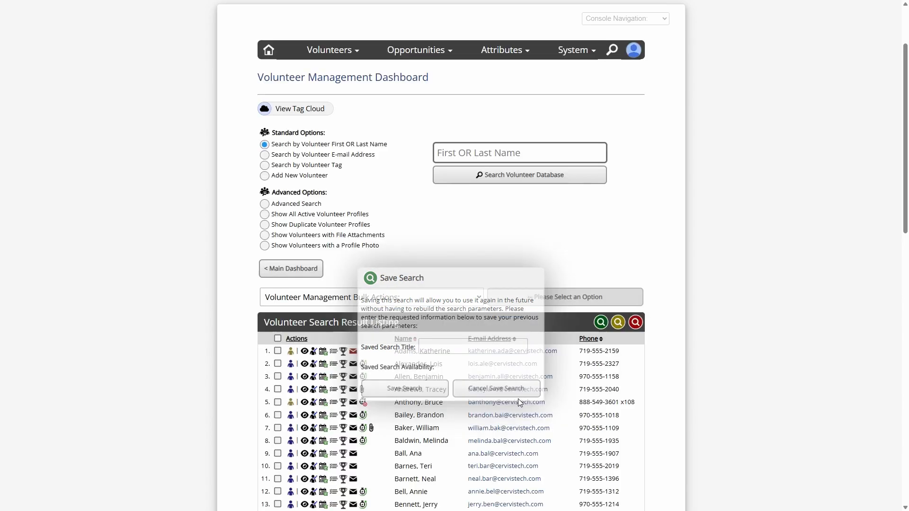
- Load one of the previously saved volunteer searches, run it and look over the result listing
{"action": "left_click", "coordinate": [618, 323]}
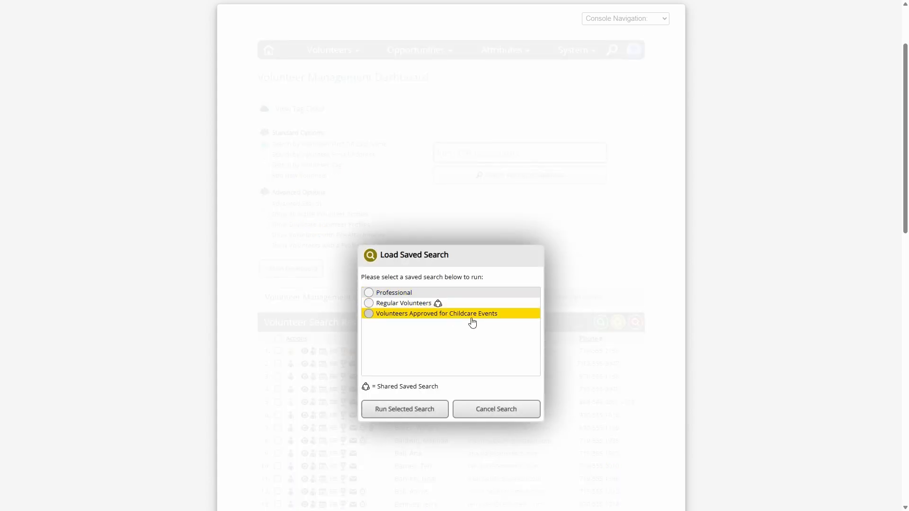
{"action": "left_click", "coordinate": [416, 310]}
{"action": "left_click", "coordinate": [419, 412]}
{"action": "scroll", "coordinate": [390, 353], "scroll_direction": "down", "scroll_amount": 3}
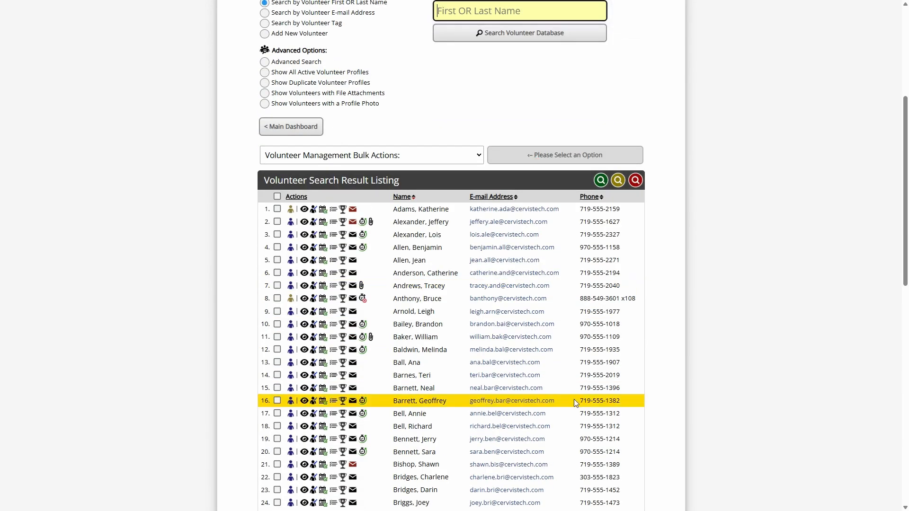
{"action": "scroll", "coordinate": [682, 394], "scroll_direction": "up", "scroll_amount": 2}
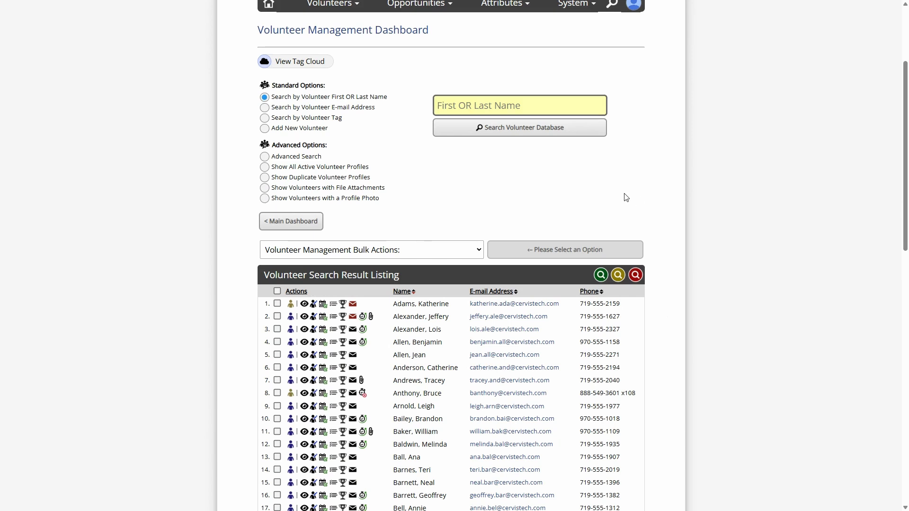
- Open a new advanced volunteer search and set combining with the previous search results to Yes
{"action": "left_click", "coordinate": [292, 160]}
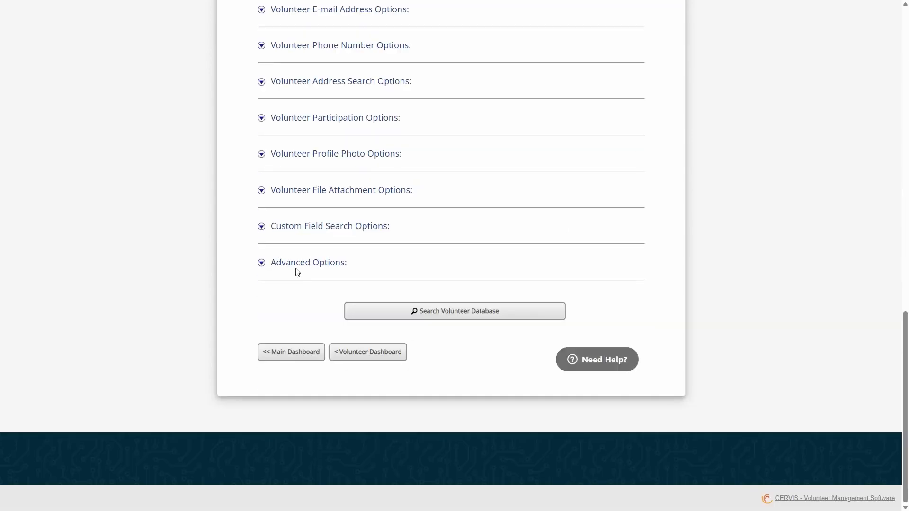
{"action": "left_click", "coordinate": [295, 268]}
{"action": "left_click", "coordinate": [546, 284]}
{"action": "left_click", "coordinate": [542, 315]}
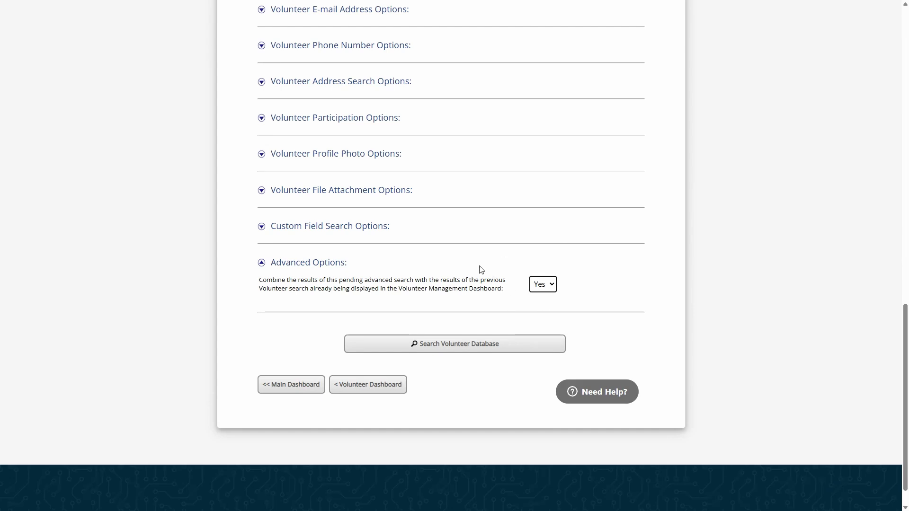
{"action": "left_click", "coordinate": [378, 385]}
- In the participation options, require more than 0 times served with a start date of 01/01/2024
{"action": "scroll", "coordinate": [422, 283], "scroll_direction": "up", "scroll_amount": 2}
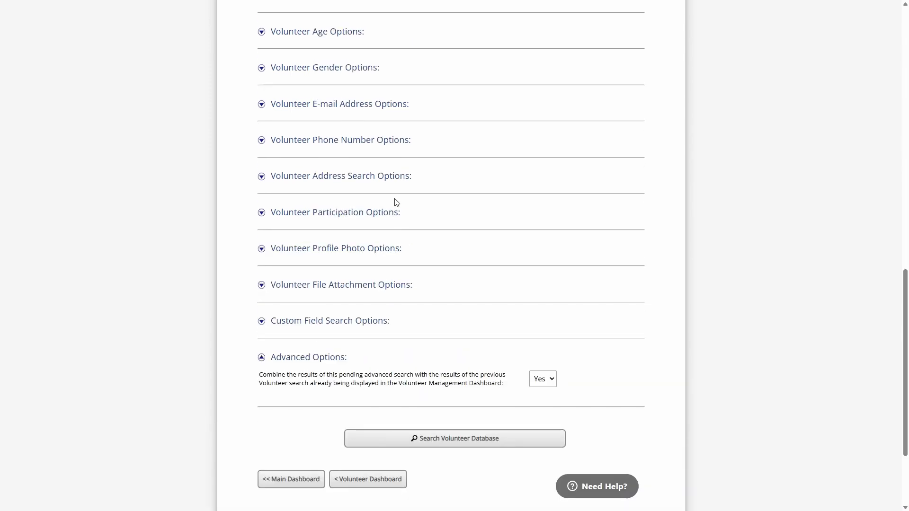
{"action": "left_click", "coordinate": [344, 214]}
{"action": "left_click", "coordinate": [327, 252]}
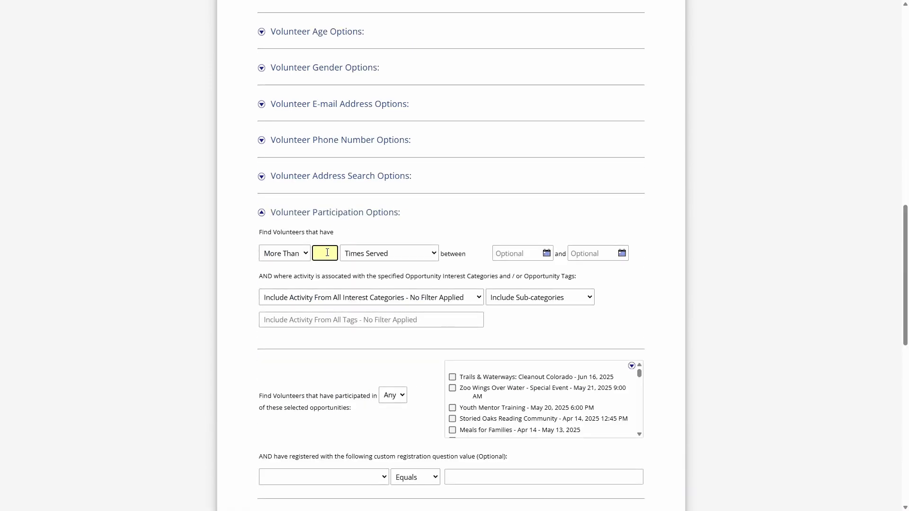
{"action": "left_click", "coordinate": [530, 254]}
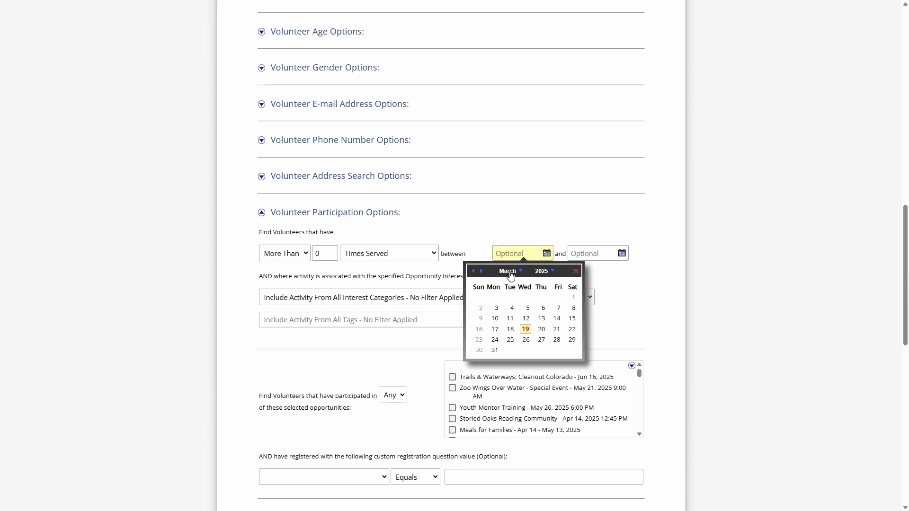
{"action": "left_click", "coordinate": [510, 271]}
{"action": "left_click", "coordinate": [511, 274]}
{"action": "left_click", "coordinate": [555, 272]}
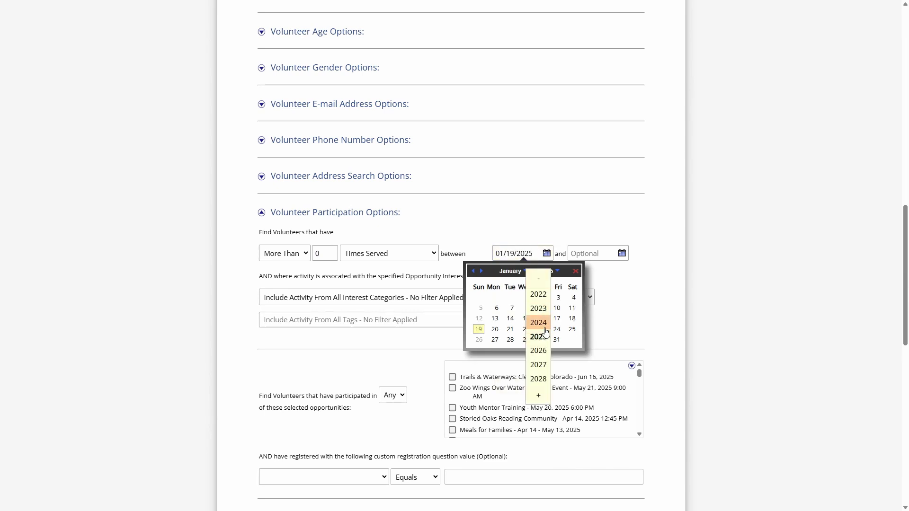
{"action": "left_click", "coordinate": [543, 332]}
{"action": "left_click", "coordinate": [496, 297]}
- Set the end date of the times-served range to 12/31/2024
{"action": "left_click", "coordinate": [621, 253]}
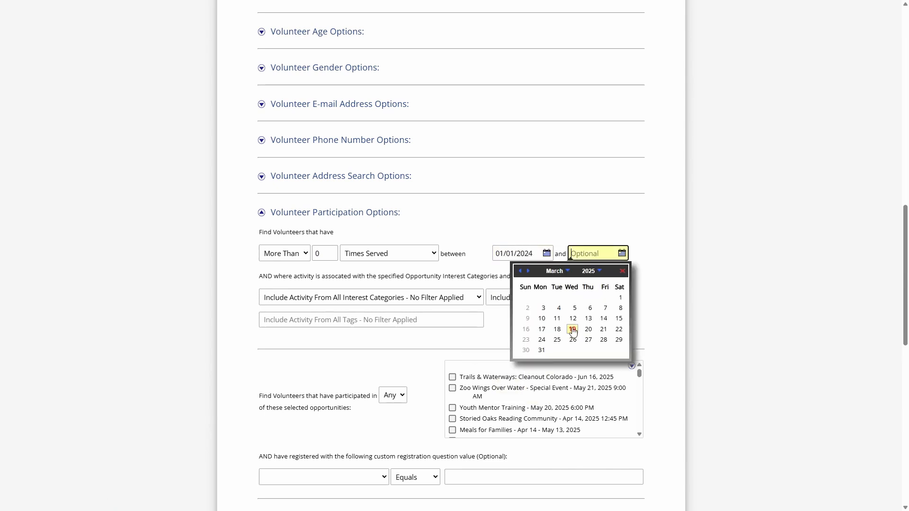
{"action": "left_click", "coordinate": [545, 351]}
{"action": "left_click", "coordinate": [578, 253]}
{"action": "left_click", "coordinate": [521, 272]}
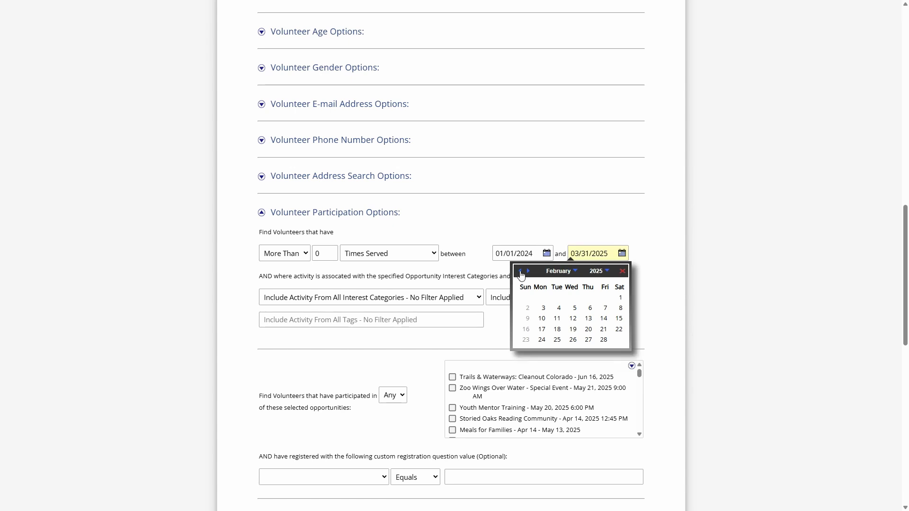
{"action": "left_click", "coordinate": [521, 272]}
{"action": "left_click", "coordinate": [521, 273]}
{"action": "left_click", "coordinate": [557, 339]}
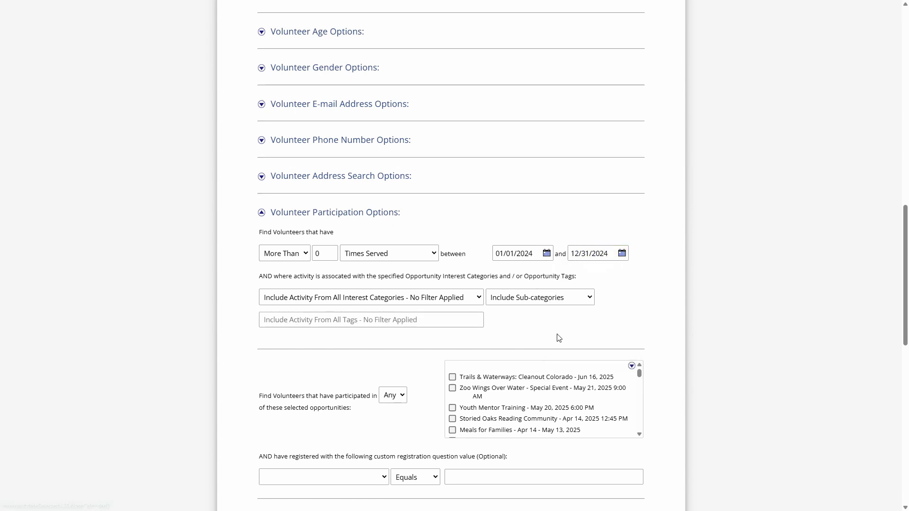
- Set combining with previous results to No and run the search of the volunteer database
{"action": "scroll", "coordinate": [386, 265], "scroll_direction": "down", "scroll_amount": 3}
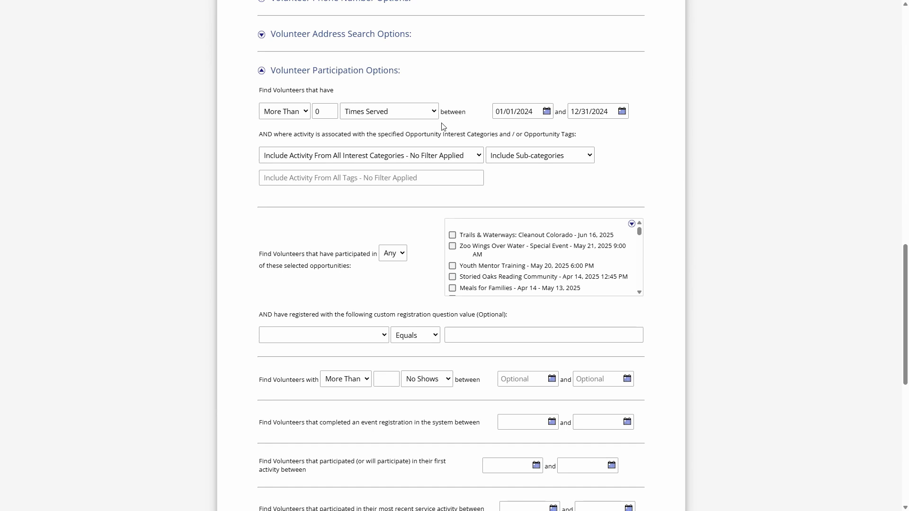
{"action": "scroll", "coordinate": [447, 127], "scroll_direction": "down", "scroll_amount": 9}
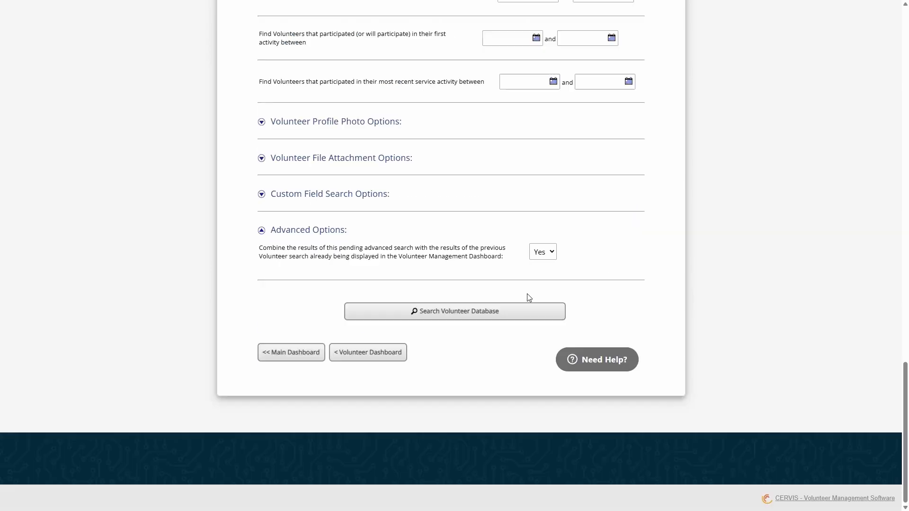
{"action": "left_click", "coordinate": [442, 315]}
- Select all volunteers in the result listing and start the Update Selected Volunteer Profiles bulk action
{"action": "scroll", "coordinate": [500, 273], "scroll_direction": "down", "scroll_amount": 4}
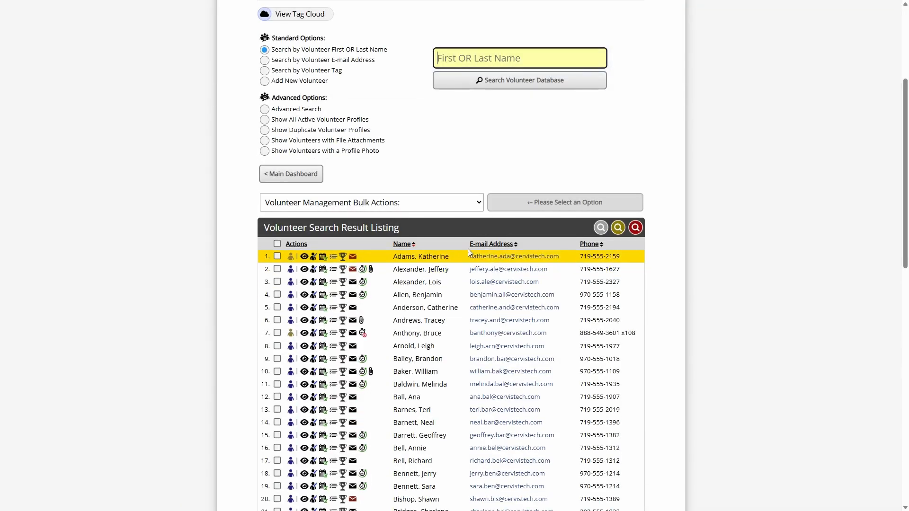
{"action": "left_click", "coordinate": [277, 244]}
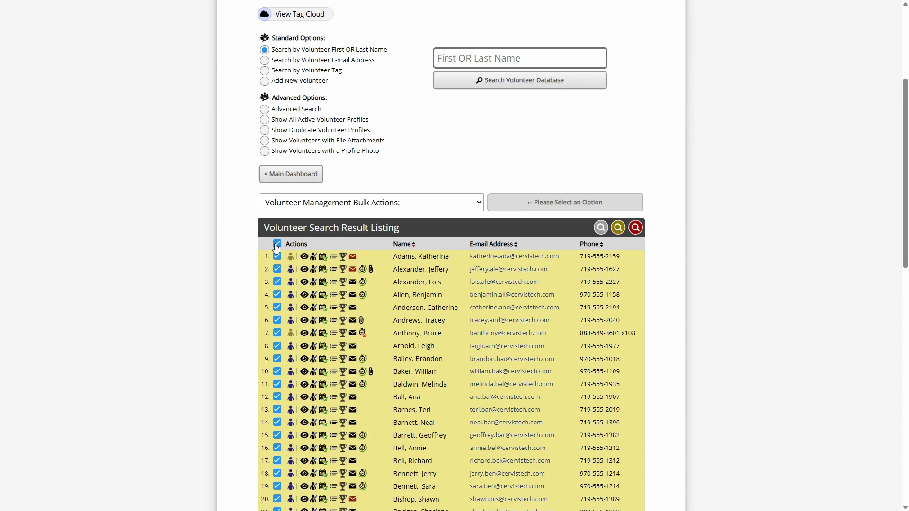
{"action": "left_click", "coordinate": [324, 205]}
{"action": "left_click", "coordinate": [345, 200]}
{"action": "left_click", "coordinate": [333, 207]}
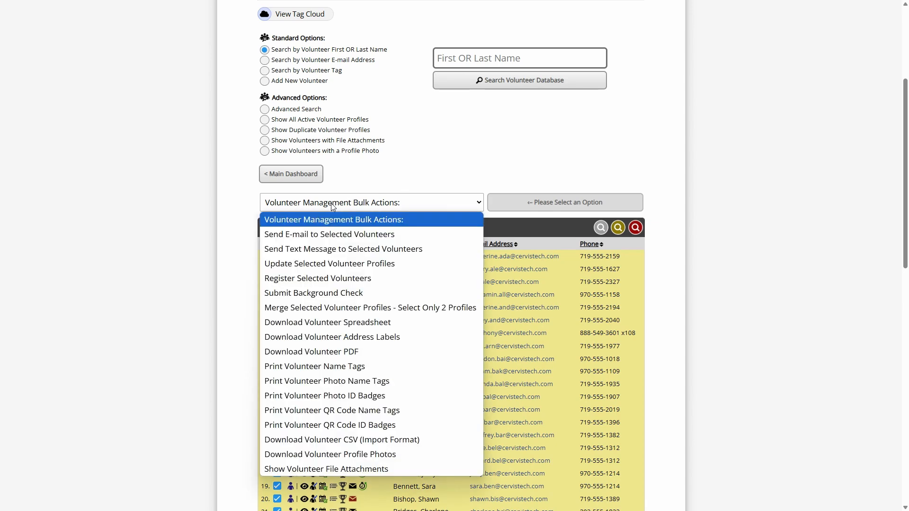
{"action": "left_click", "coordinate": [342, 268]}
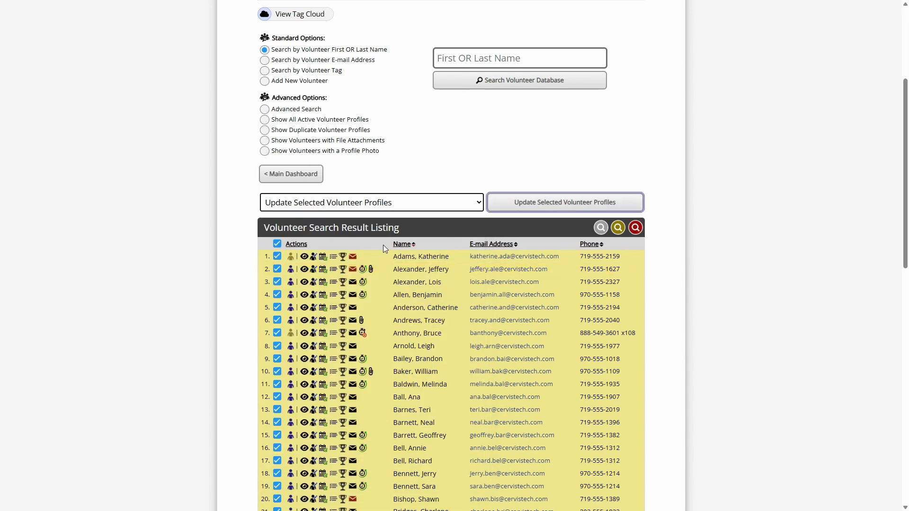
{"action": "left_click", "coordinate": [538, 202]}
- Choose Volunteer Tags (Add) as the item to bulk update
{"action": "scroll", "coordinate": [421, 144], "scroll_direction": "down", "scroll_amount": 5}
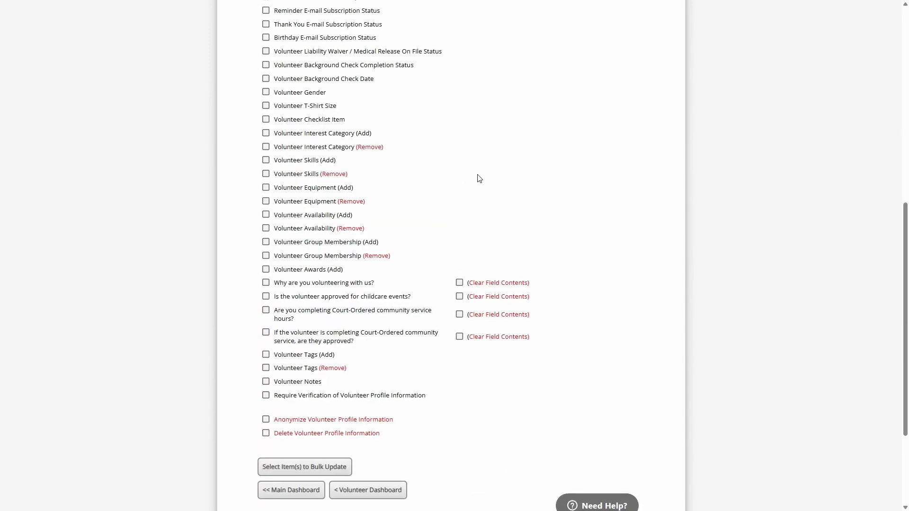
{"action": "left_click", "coordinate": [297, 358]}
{"action": "left_click", "coordinate": [330, 467]}
- Enter "2024 partipants" as the volunteer tag and apply the bulk update
{"action": "left_click", "coordinate": [438, 216]}
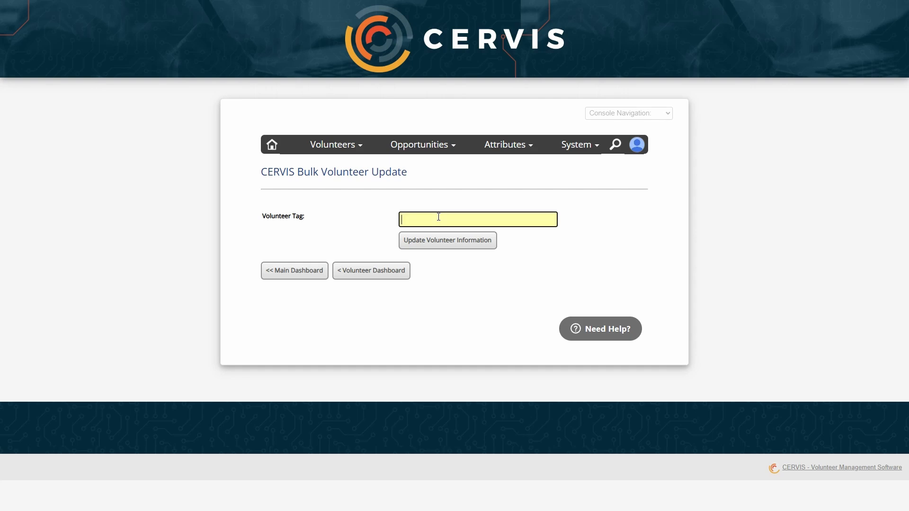
{"action": "type", "text": "2024 partipants"}
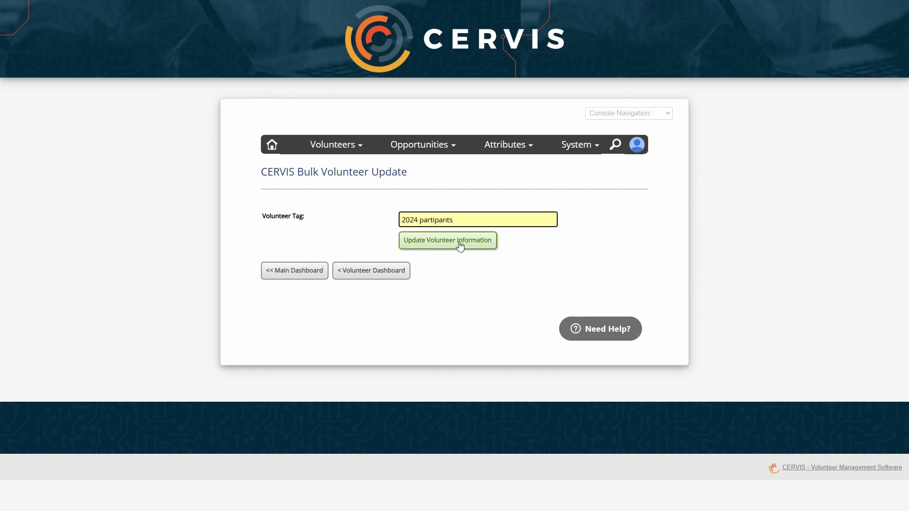
{"action": "left_click", "coordinate": [457, 242]}
{"action": "left_click", "coordinate": [308, 266]}
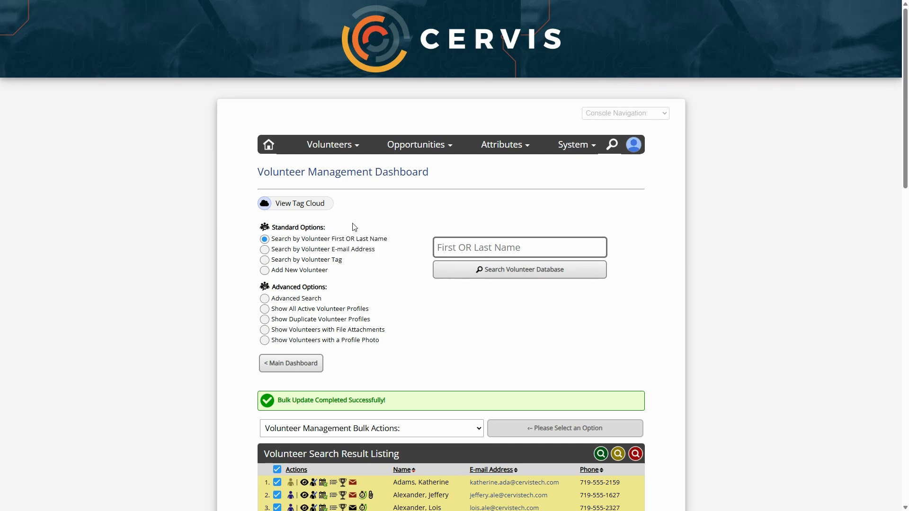
- Open the advanced volunteer search and expand the Volunteer Participation Options
{"action": "left_click", "coordinate": [296, 301]}
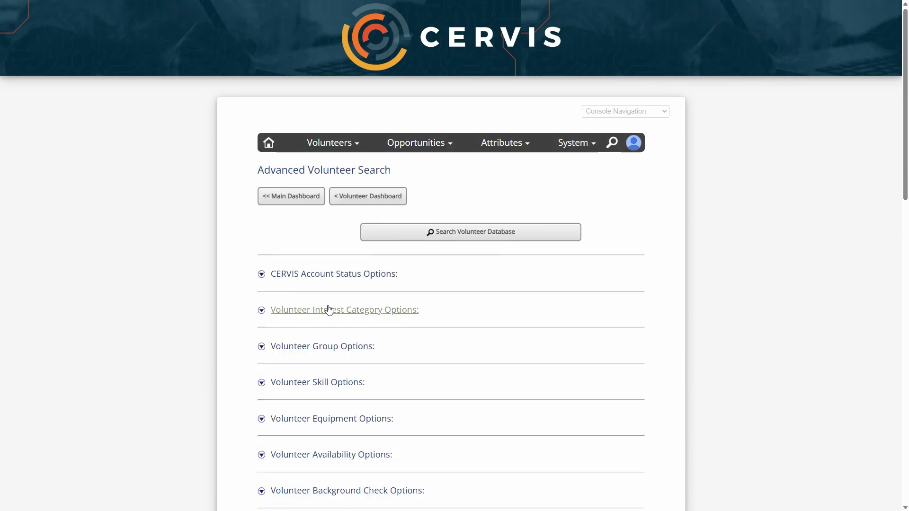
{"action": "scroll", "coordinate": [327, 311], "scroll_direction": "down", "scroll_amount": 10}
{"action": "left_click", "coordinate": [351, 313]}
{"action": "scroll", "coordinate": [302, 279], "scroll_direction": "down", "scroll_amount": 2}
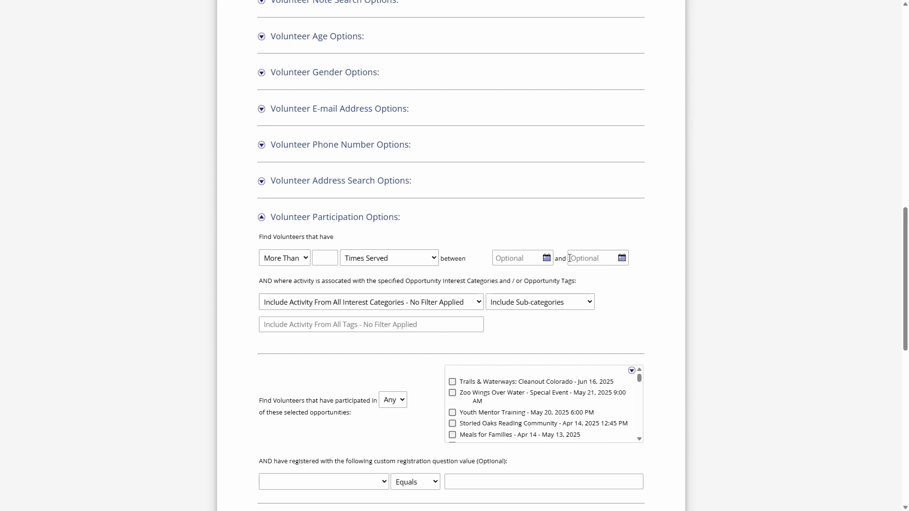
{"action": "scroll", "coordinate": [393, 144], "scroll_direction": "up", "scroll_amount": 8}
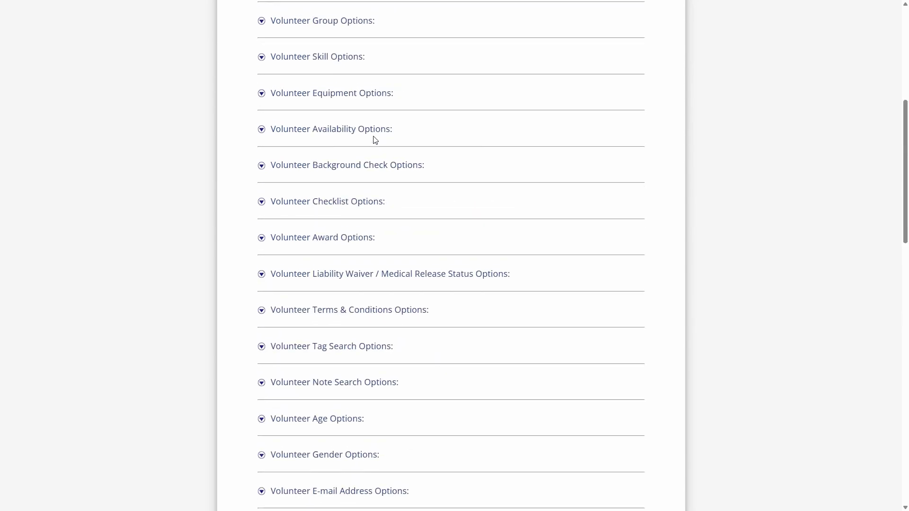
- Expand the Volunteer Tag Search Options and set the tag filter to 2024_partipants
{"action": "scroll", "coordinate": [374, 139], "scroll_direction": "up", "scroll_amount": 2}
{"action": "scroll", "coordinate": [353, 422], "scroll_direction": "down", "scroll_amount": 5}
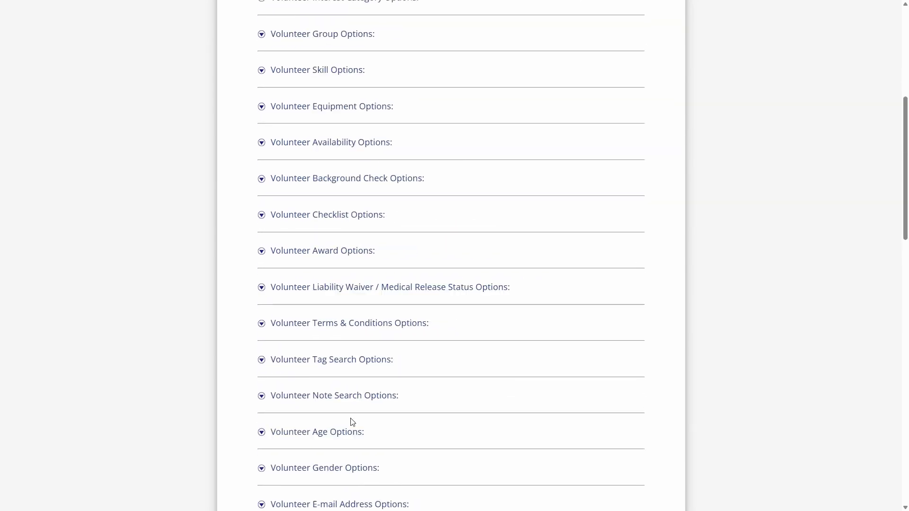
{"action": "left_click", "coordinate": [334, 201]}
{"action": "left_click", "coordinate": [535, 214]}
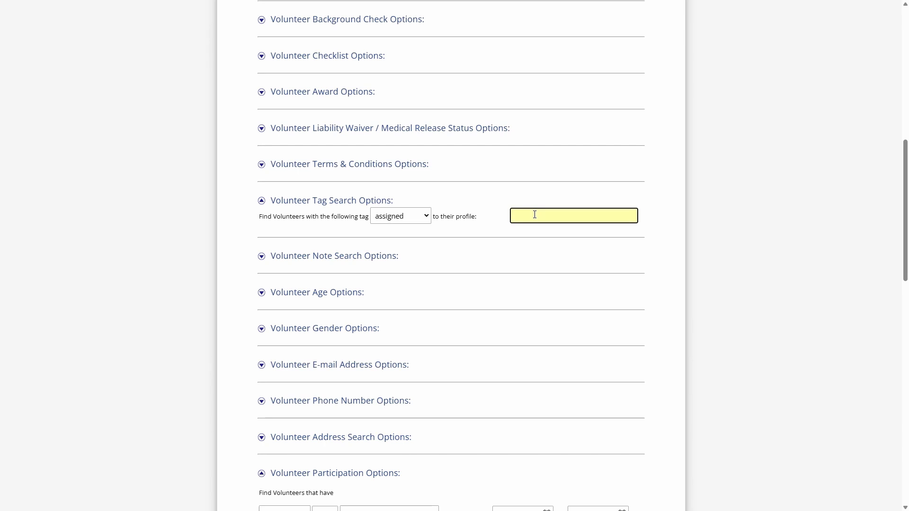
{"action": "type", "text": "20"}
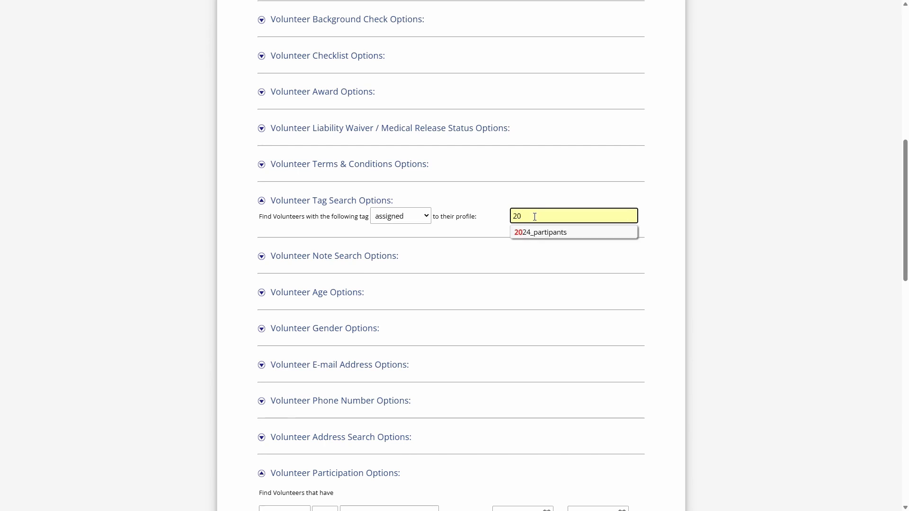
{"action": "left_click", "coordinate": [545, 232]}
{"action": "scroll", "coordinate": [479, 180], "scroll_direction": "down", "scroll_amount": 9}
{"action": "scroll", "coordinate": [410, 171], "scroll_direction": "up", "scroll_amount": 1}
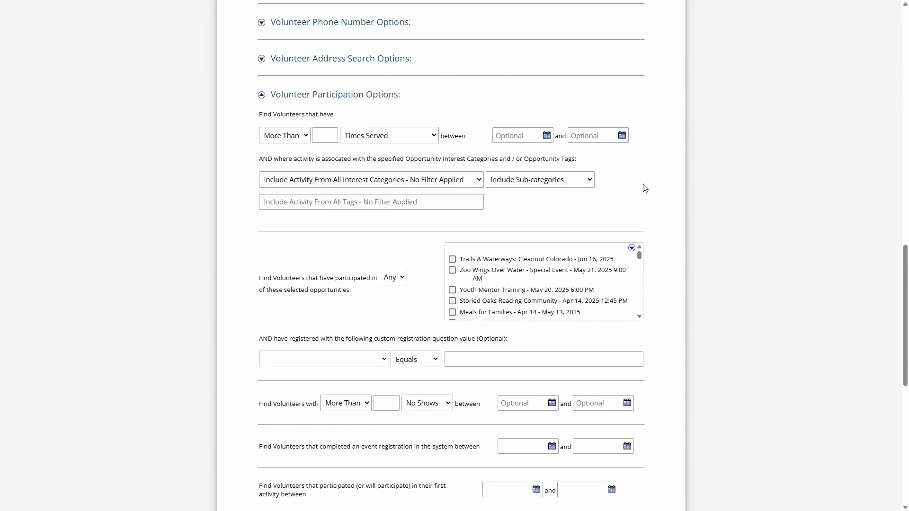
{"action": "scroll", "coordinate": [658, 206], "scroll_direction": "up", "scroll_amount": 7}
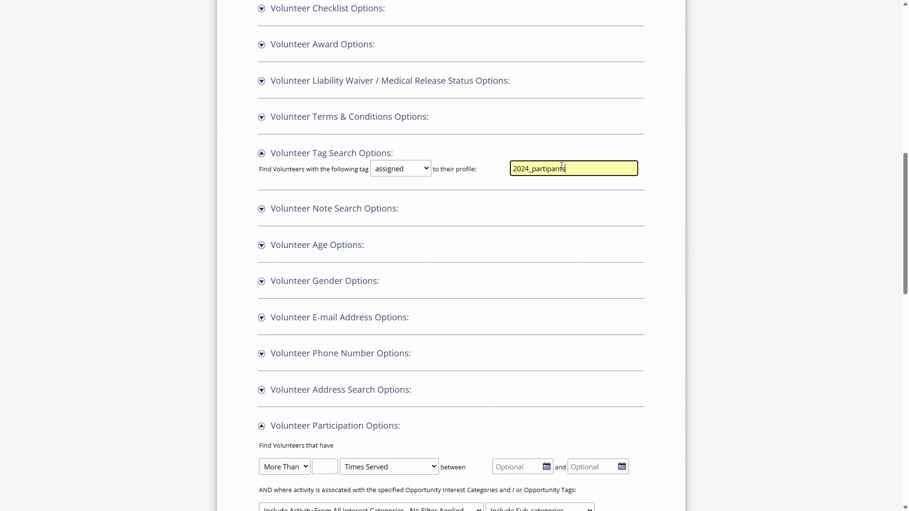
- Change the condition for the 2024_partipants tag to NOT assigned
{"action": "left_click_drag", "start_coordinate": [563, 168], "coordinate": [497, 171]}
{"action": "left_click", "coordinate": [584, 169]}
{"action": "double_click", "coordinate": [522, 169]}
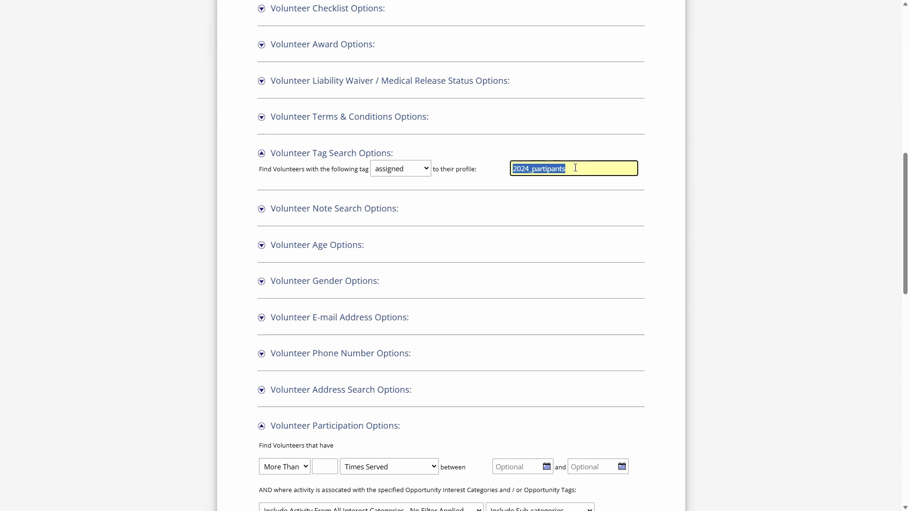
{"action": "left_click", "coordinate": [414, 169]}
{"action": "left_click", "coordinate": [426, 196]}
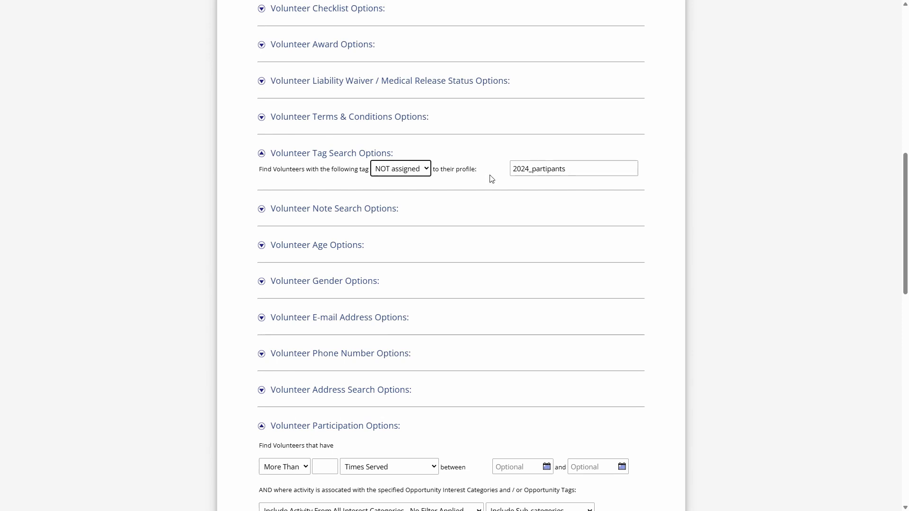
- Return to the Volunteer Management Dashboard and view the tag cloud with its volunteer tags
{"action": "scroll", "coordinate": [489, 180], "scroll_direction": "up", "scroll_amount": 2}
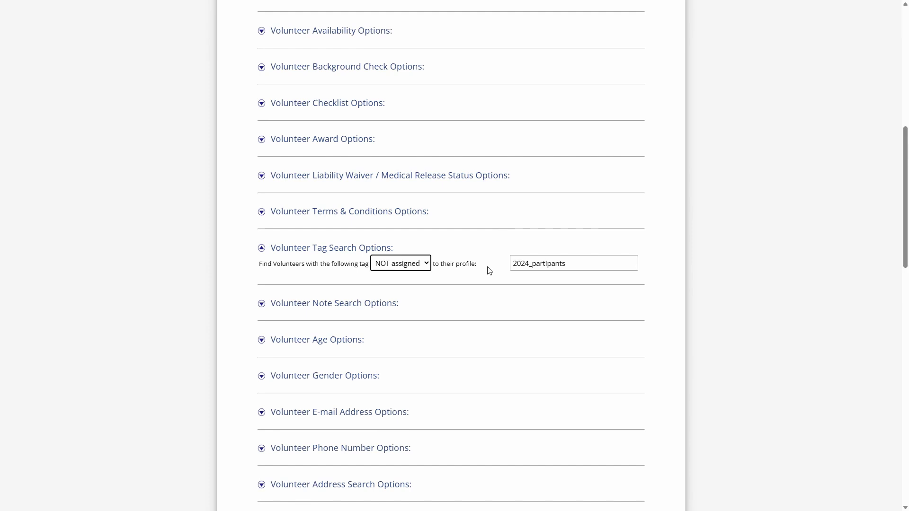
{"action": "scroll", "coordinate": [474, 255], "scroll_direction": "up", "scroll_amount": 10}
{"action": "left_click", "coordinate": [372, 202]}
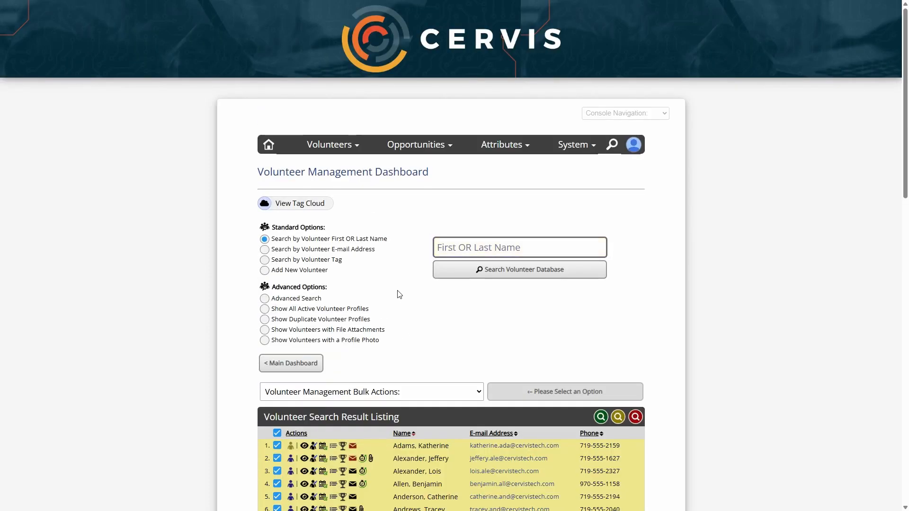
{"action": "left_click", "coordinate": [307, 207]}
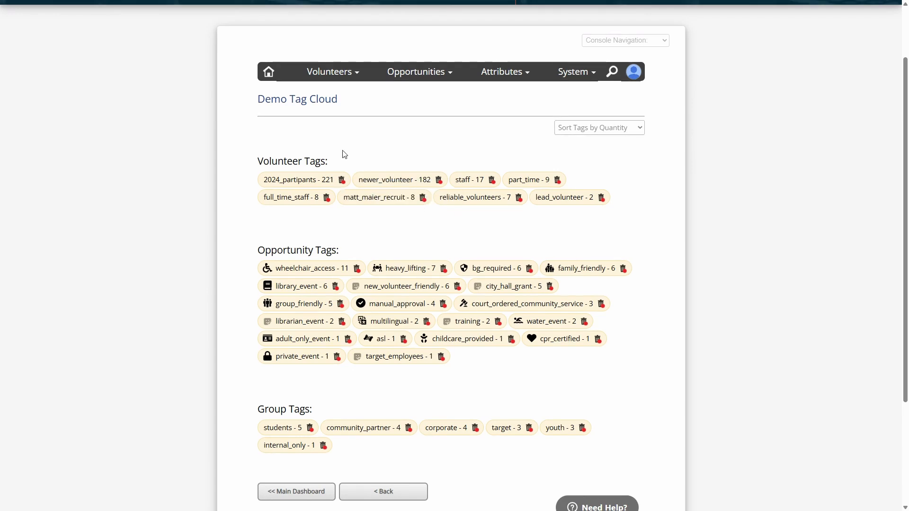
{"action": "left_click", "coordinate": [376, 493]}
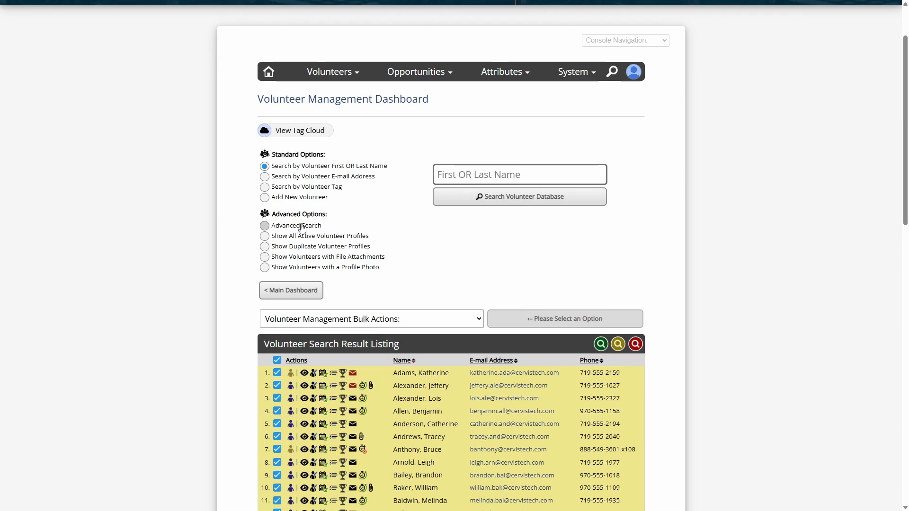
- Run an advanced volunteer search for participation of more than 99 Hours, with no date limits
{"action": "left_click", "coordinate": [302, 229]}
{"action": "scroll", "coordinate": [327, 244], "scroll_direction": "down", "scroll_amount": 12}
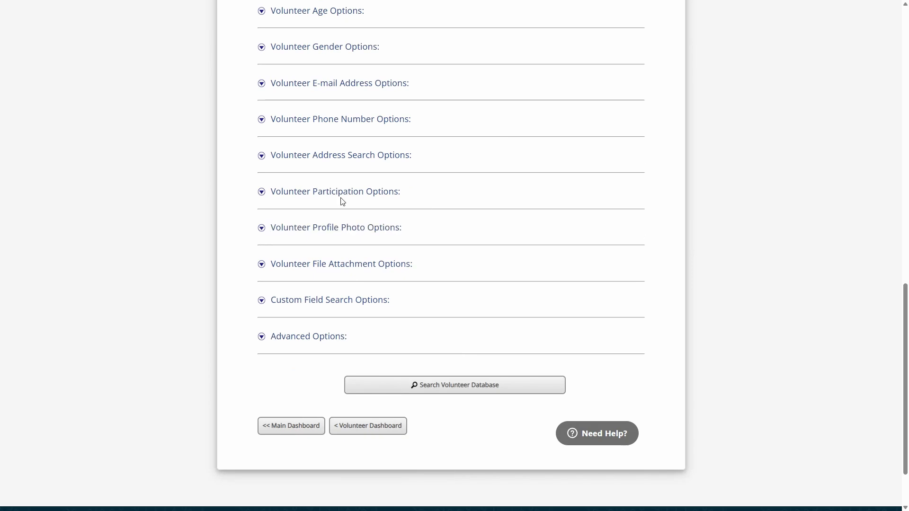
{"action": "left_click", "coordinate": [341, 198]}
{"action": "left_click", "coordinate": [322, 233]}
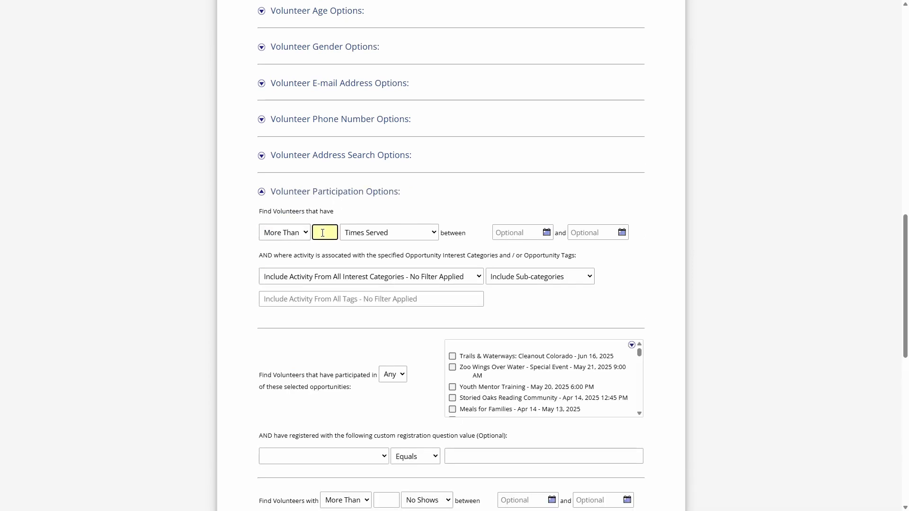
{"action": "type", "text": "99"}
{"action": "left_click", "coordinate": [382, 234]}
{"action": "left_click", "coordinate": [365, 260]}
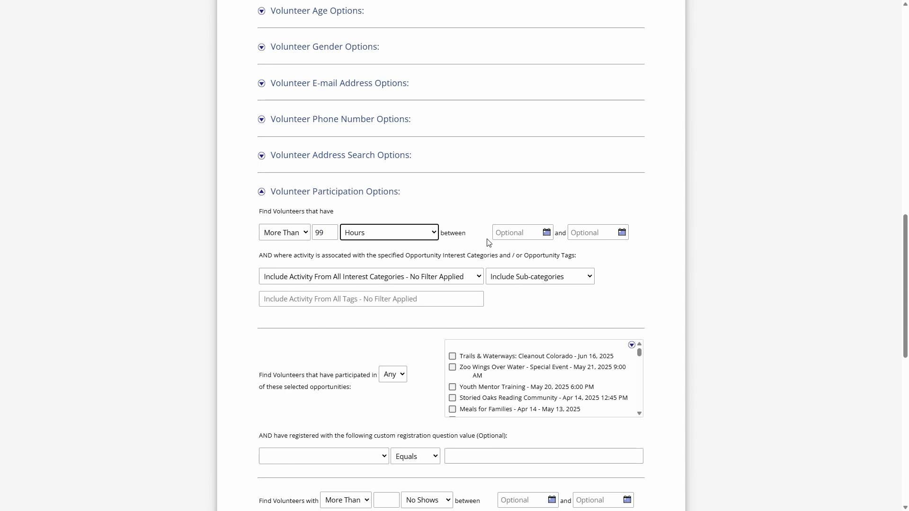
{"action": "scroll", "coordinate": [482, 242], "scroll_direction": "down", "scroll_amount": 8}
{"action": "left_click", "coordinate": [454, 449]}
{"action": "scroll", "coordinate": [340, 117], "scroll_direction": "down", "scroll_amount": 7}
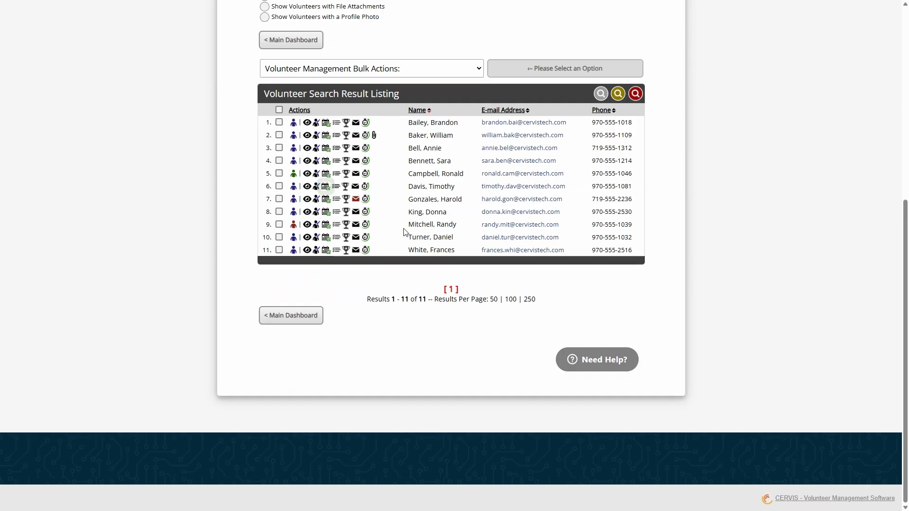
- Select all volunteers in the result listing and look through the available bulk actions
{"action": "left_click", "coordinate": [278, 110]}
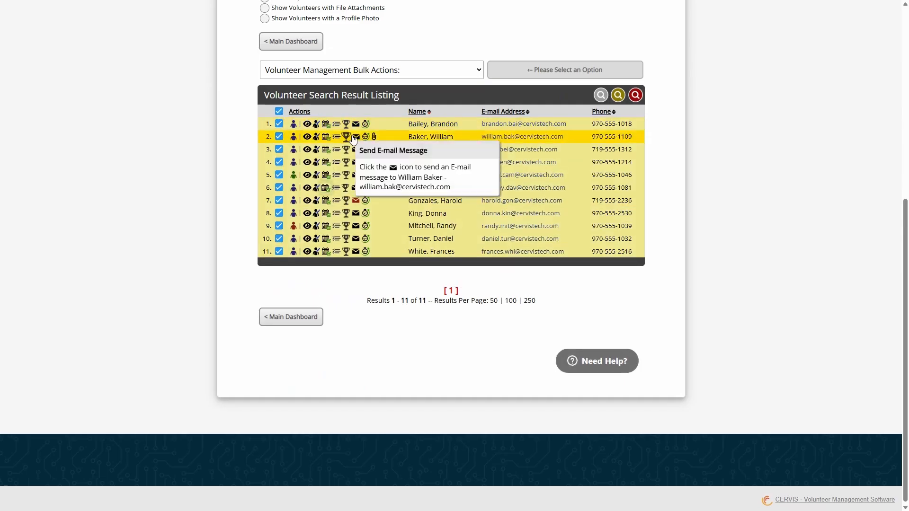
{"action": "scroll", "coordinate": [438, 186], "scroll_direction": "up", "scroll_amount": 2}
{"action": "left_click", "coordinate": [393, 164]}
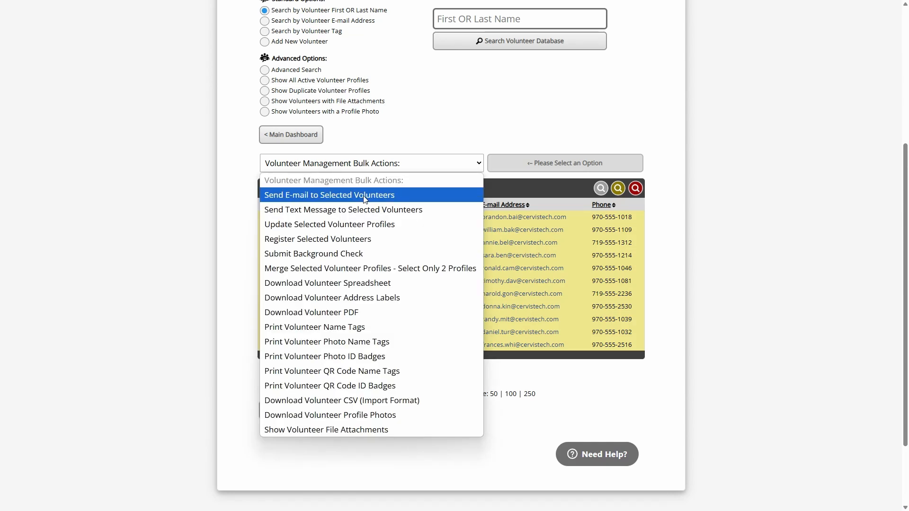
{"action": "left_click", "coordinate": [426, 141]}
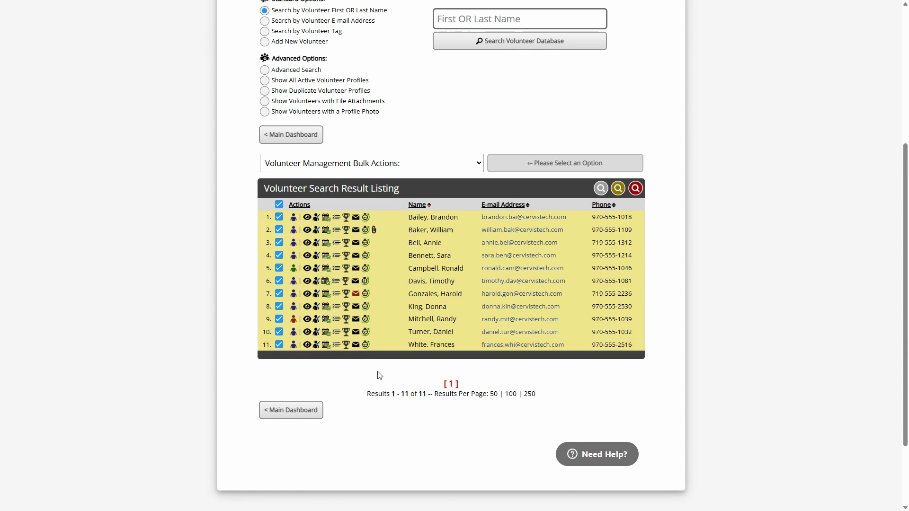
- Go to Report Management from the main dashboard and locate the Custom Participation Report and its query settings
{"action": "left_click", "coordinate": [323, 416]}
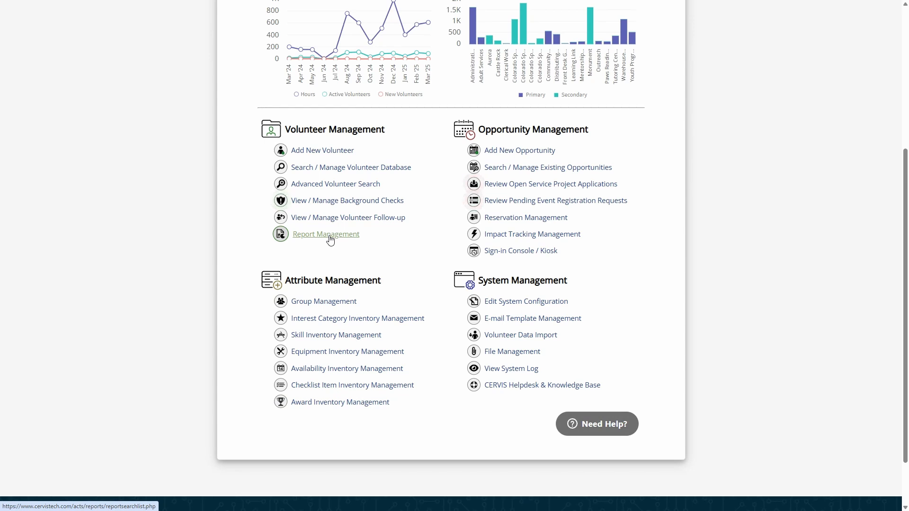
{"action": "left_click", "coordinate": [298, 238]}
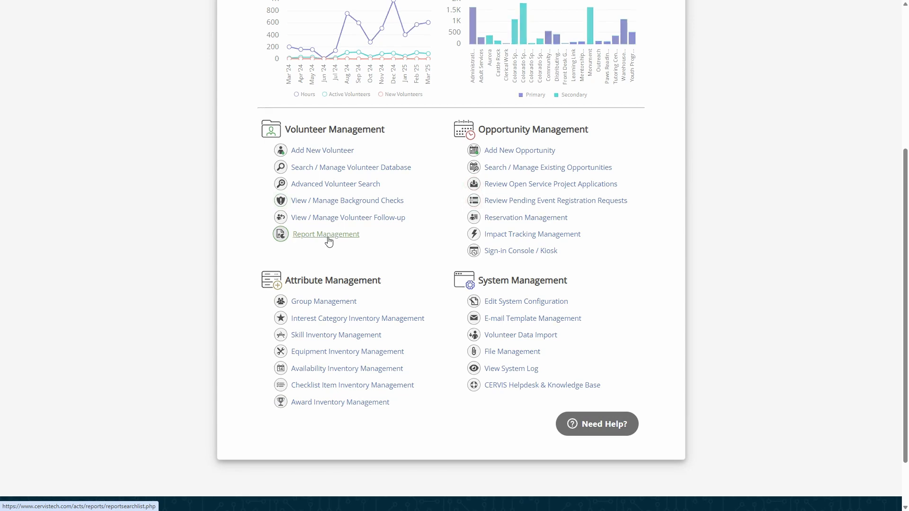
{"action": "left_click_drag", "start_coordinate": [281, 155], "coordinate": [374, 155]}
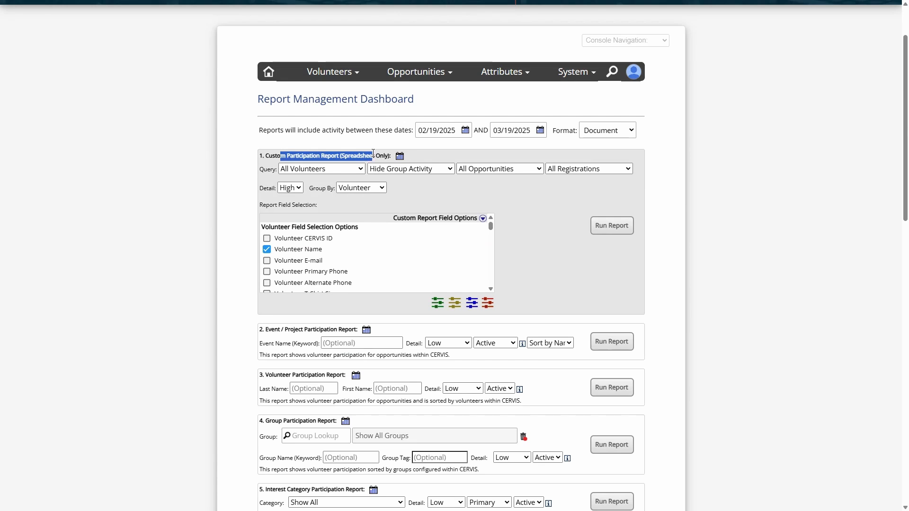
{"action": "left_click", "coordinate": [377, 155]}
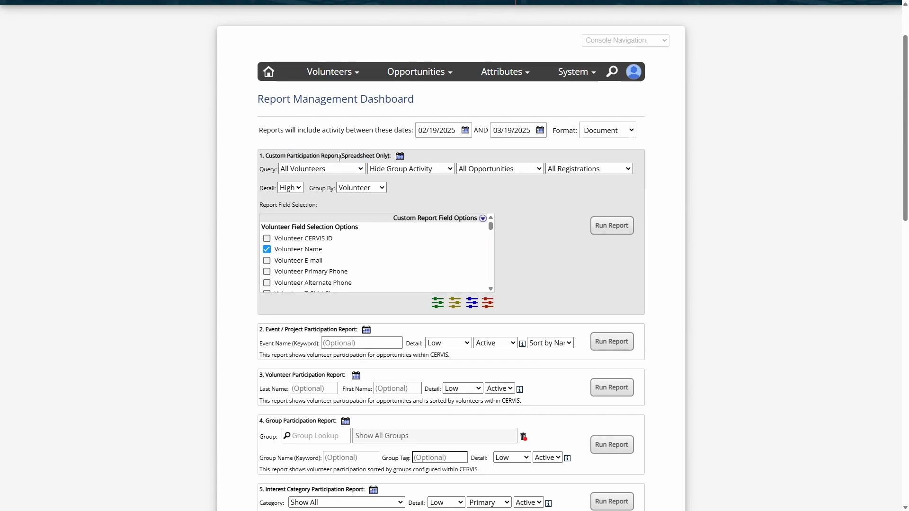
{"action": "double_click", "coordinate": [265, 170]}
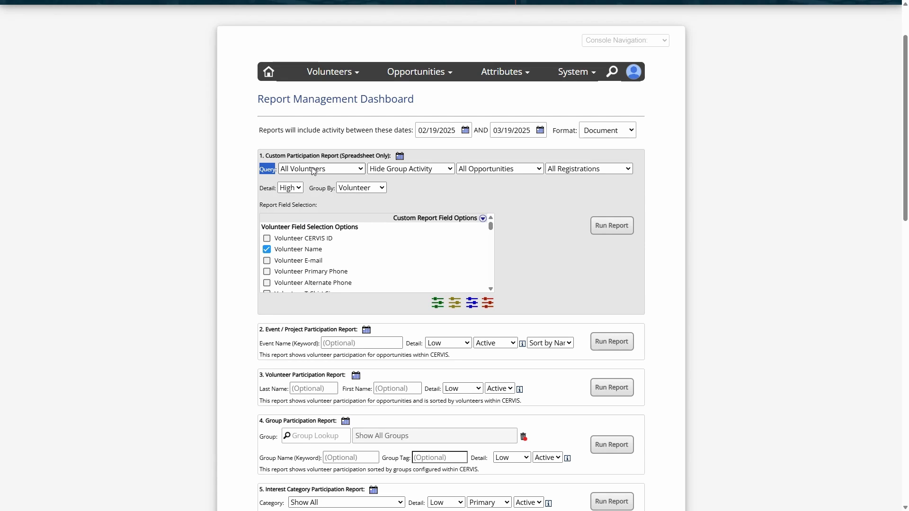
{"action": "left_click", "coordinate": [270, 169]}
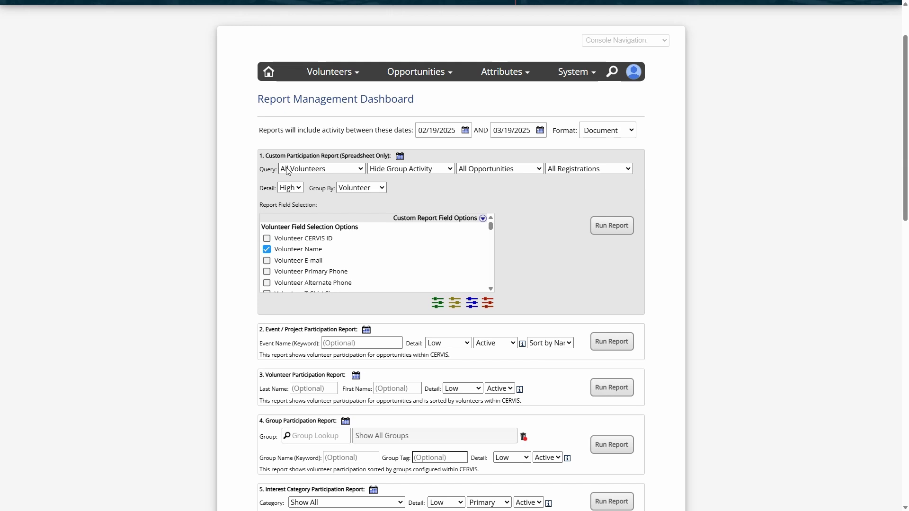
- Set the Custom Participation Report's volunteer query to Previous Volunteer Search
{"action": "left_click", "coordinate": [308, 170]}
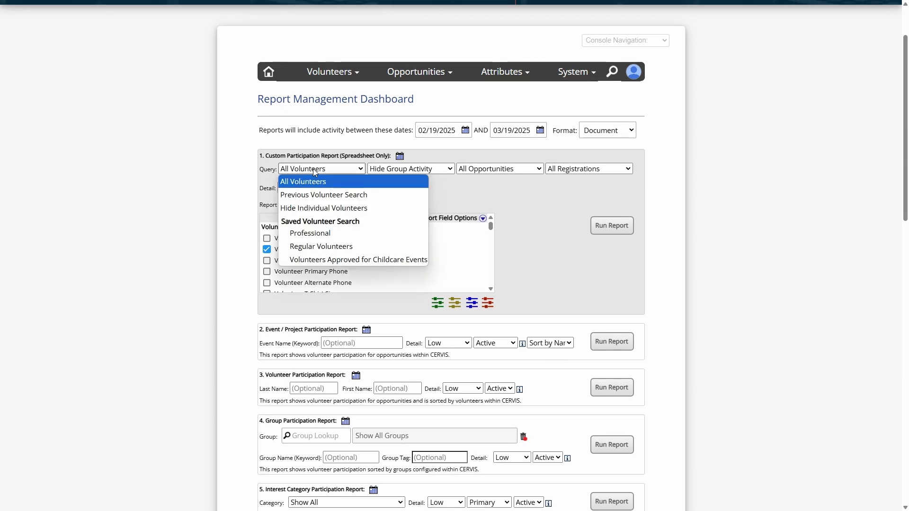
{"action": "left_click", "coordinate": [326, 193]}
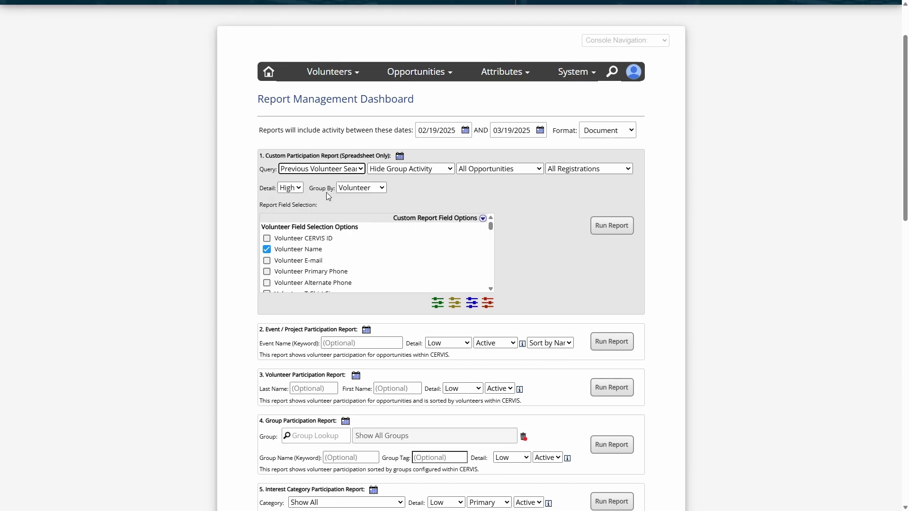
{"action": "left_click", "coordinate": [345, 170]}
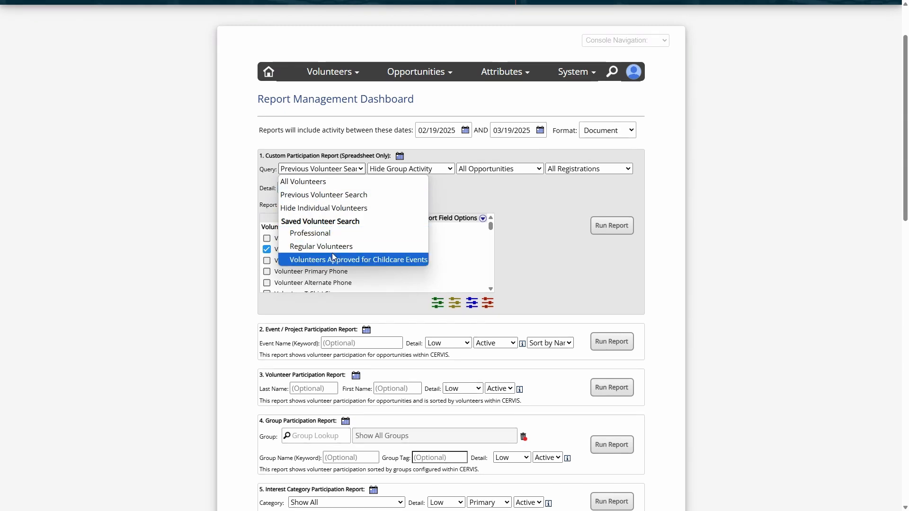
{"action": "left_click", "coordinate": [345, 195]}
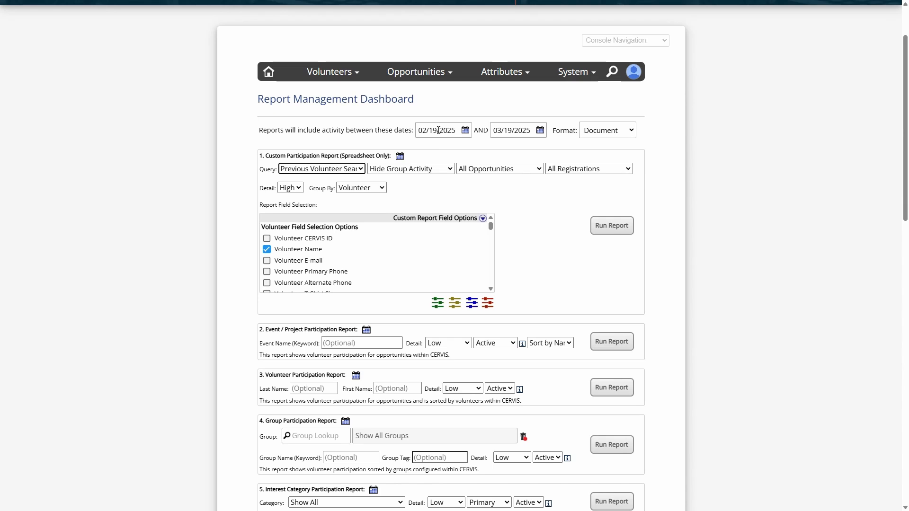
- Set the start date of the report activity range to 02/19/2000
{"action": "left_click", "coordinate": [462, 127]}
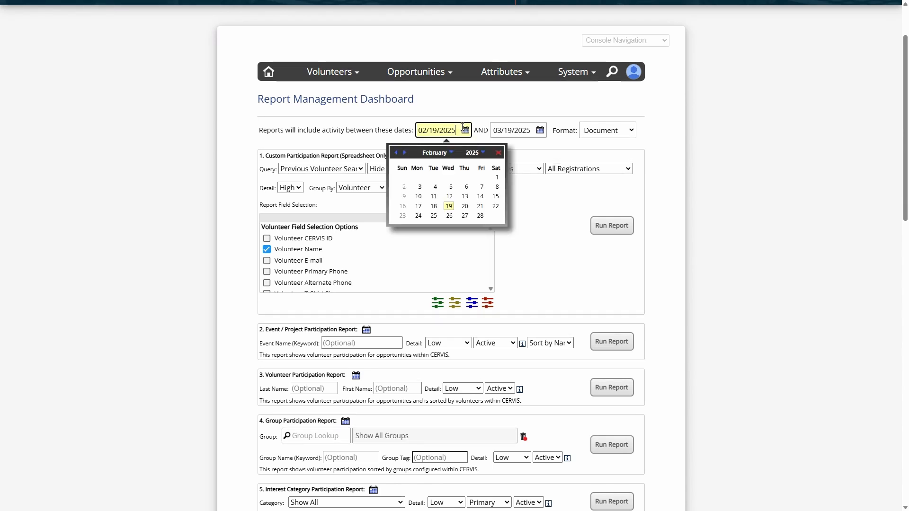
{"action": "left_click", "coordinate": [473, 153]}
{"action": "left_click", "coordinate": [468, 175]}
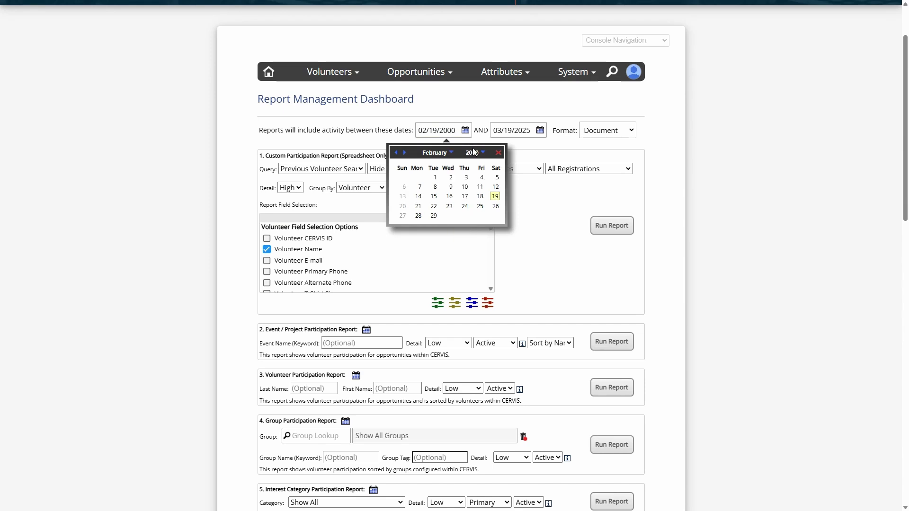
{"action": "left_click", "coordinate": [480, 110]}
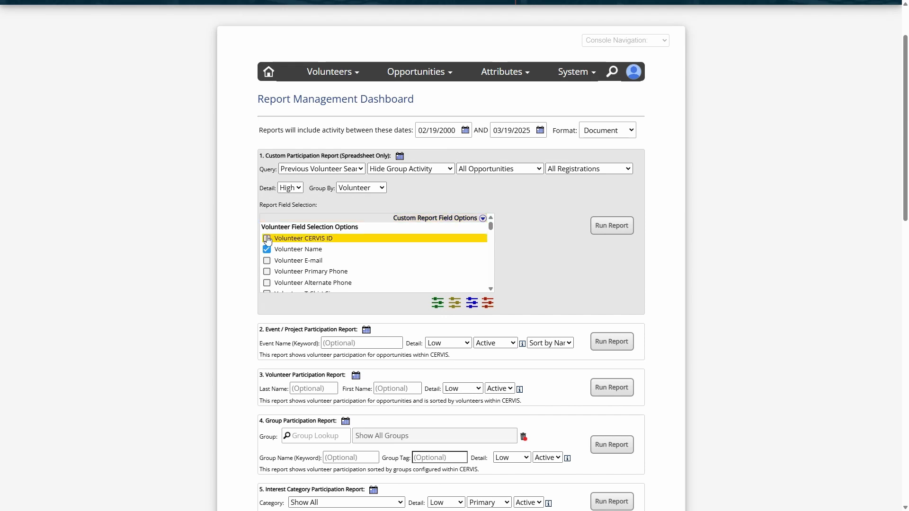
- Examine the Custom Participation Report's selectable volunteer fields and the other reports on the dashboard
{"action": "scroll", "coordinate": [267, 246], "scroll_direction": "down", "scroll_amount": 5}
{"action": "scroll", "coordinate": [251, 262], "scroll_direction": "down", "scroll_amount": 3}
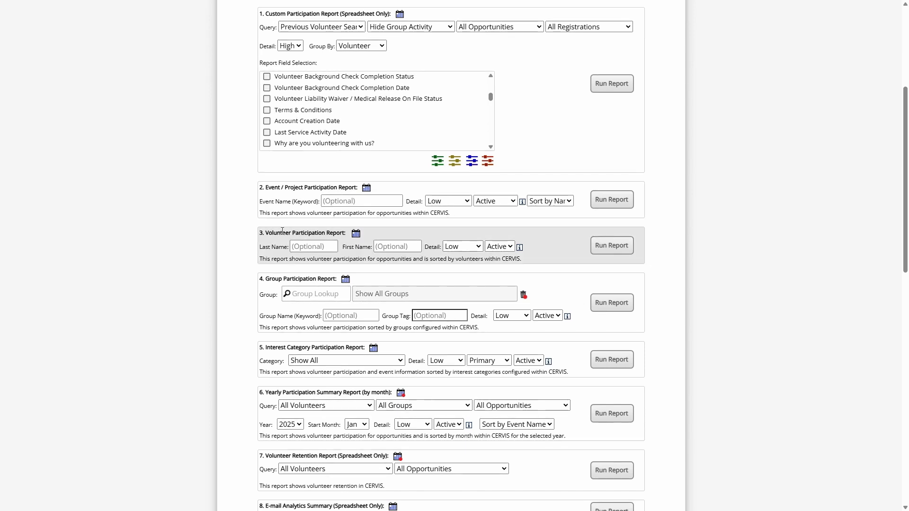
{"action": "scroll", "coordinate": [232, 229], "scroll_direction": "up", "scroll_amount": 2}
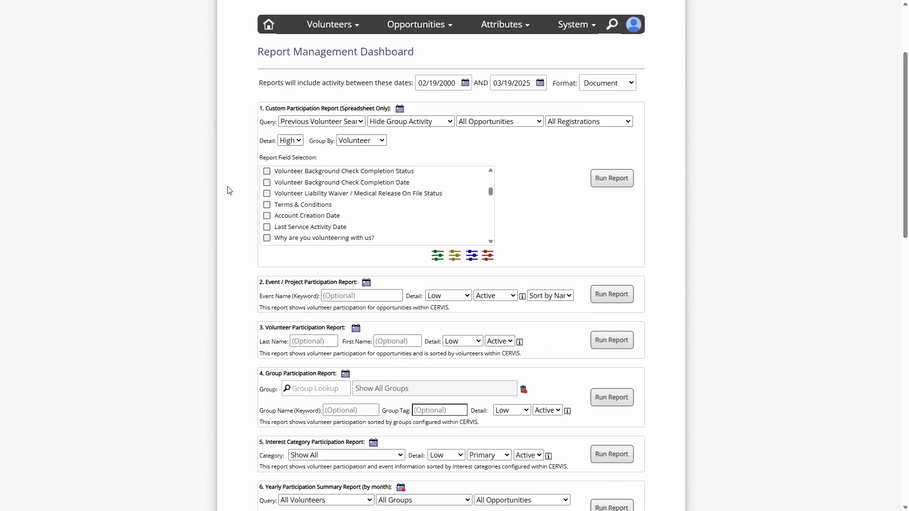
{"action": "scroll", "coordinate": [232, 187], "scroll_direction": "up", "scroll_amount": 1}
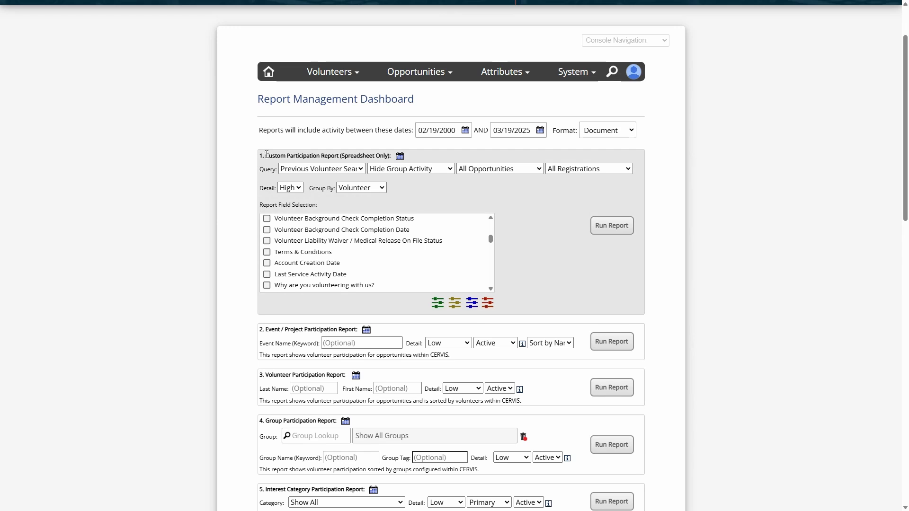
{"action": "left_click_drag", "start_coordinate": [265, 156], "coordinate": [382, 152]}
{"action": "left_click", "coordinate": [385, 155]}
{"action": "scroll", "coordinate": [463, 267], "scroll_direction": "up", "scroll_amount": 1}
{"action": "scroll", "coordinate": [463, 267], "scroll_direction": "up", "scroll_amount": 3}
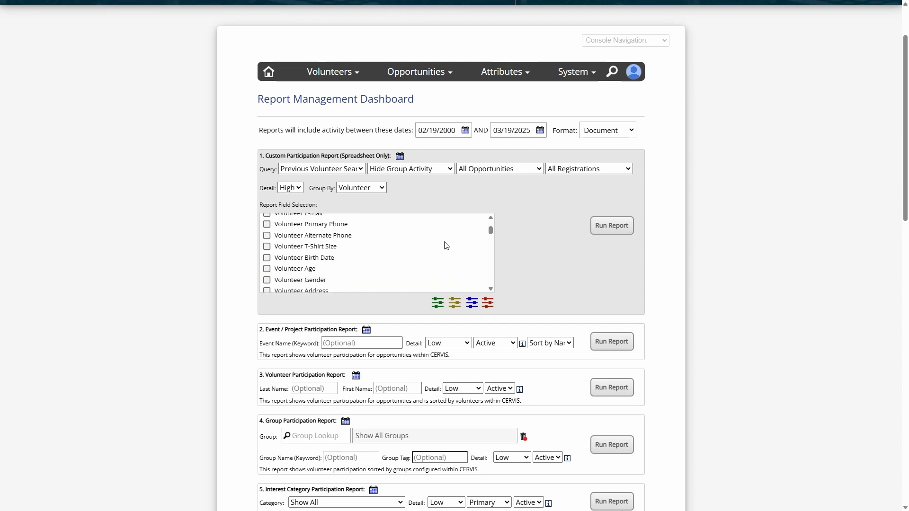
- Examine the event, volunteer, group and other standard reports listed below the Custom Participation Report
{"action": "scroll", "coordinate": [230, 193], "scroll_direction": "down", "scroll_amount": 3}
{"action": "left_click_drag", "start_coordinate": [272, 188], "coordinate": [321, 188]}
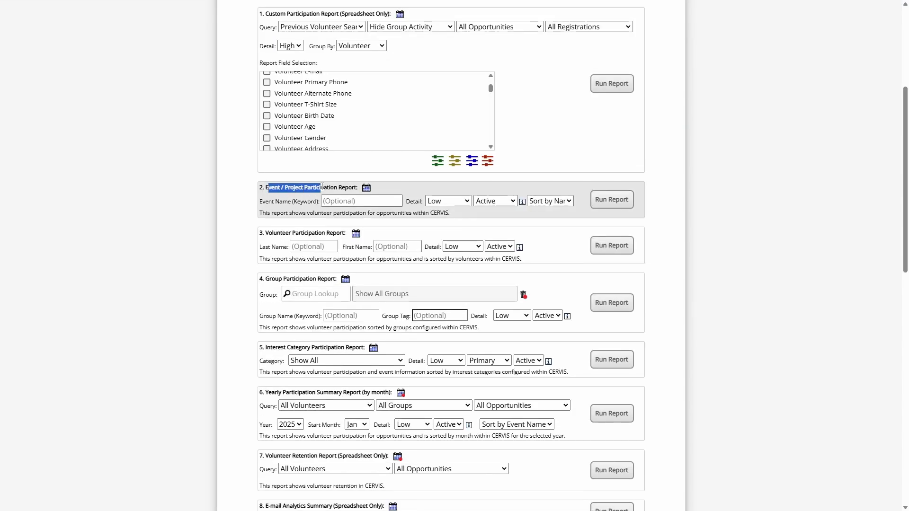
{"action": "left_click_drag", "start_coordinate": [272, 234], "coordinate": [336, 232]}
{"action": "left_click", "coordinate": [326, 232]}
{"action": "left_click_drag", "start_coordinate": [267, 279], "coordinate": [300, 279]}
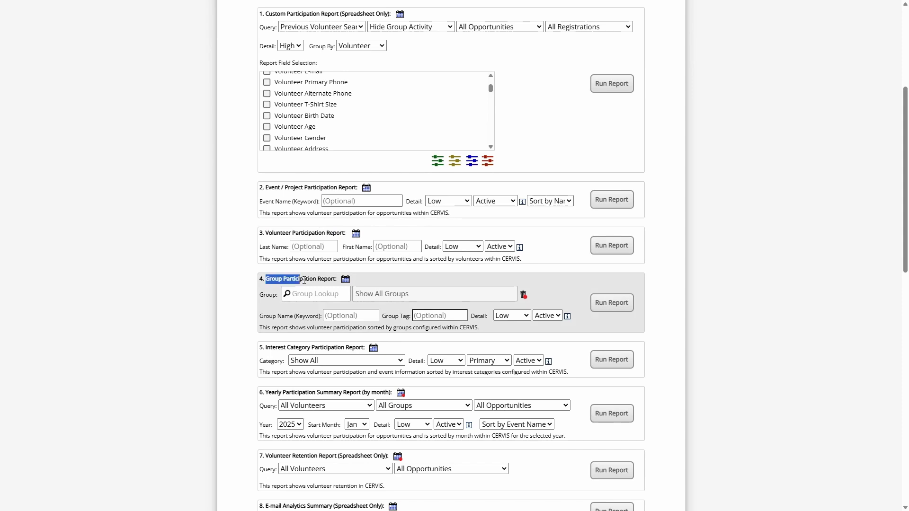
{"action": "left_click", "coordinate": [305, 278]}
{"action": "scroll", "coordinate": [303, 278], "scroll_direction": "down", "scroll_amount": 2}
{"action": "left_click_drag", "start_coordinate": [264, 251], "coordinate": [320, 250]}
{"action": "left_click", "coordinate": [320, 250]}
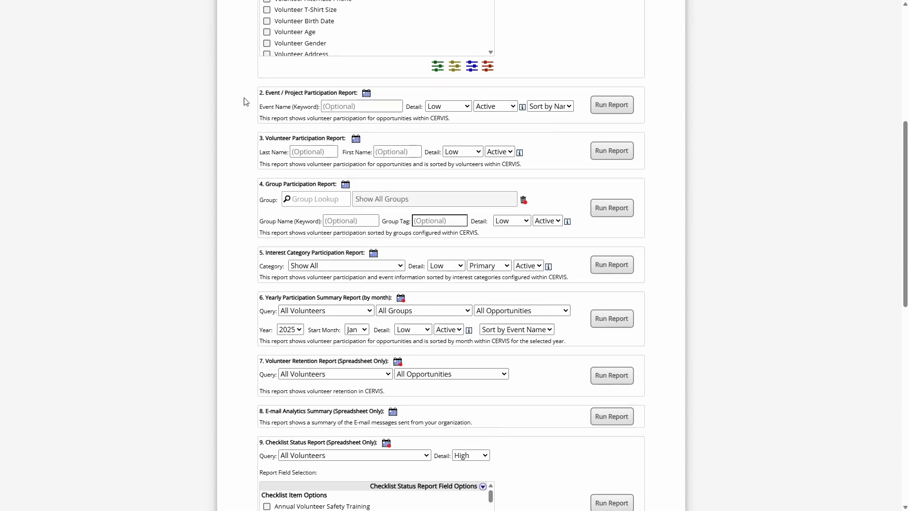
{"action": "scroll", "coordinate": [248, 232], "scroll_direction": "up", "scroll_amount": 4}
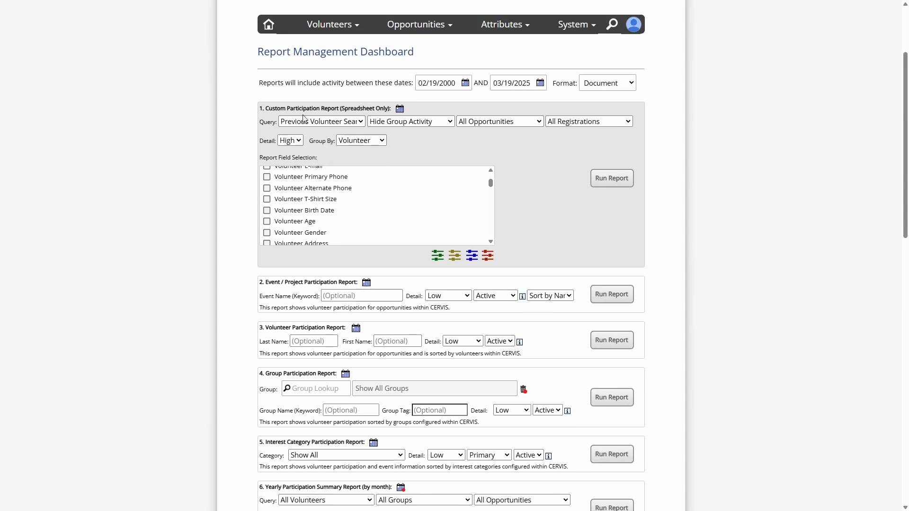
{"action": "scroll", "coordinate": [493, 181], "scroll_direction": "up", "scroll_amount": 1}
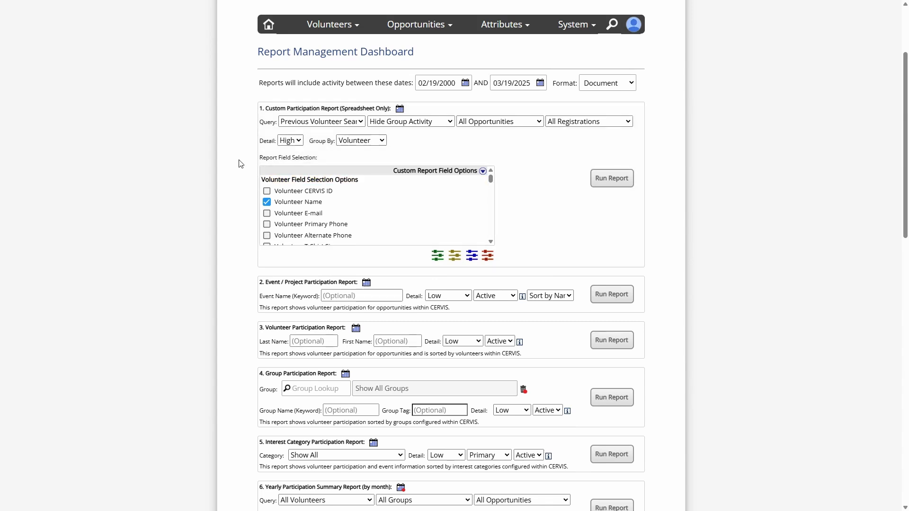
- Return to the main dashboard and go to Award Inventory Management under Attribute Management
{"action": "left_click", "coordinate": [268, 30]}
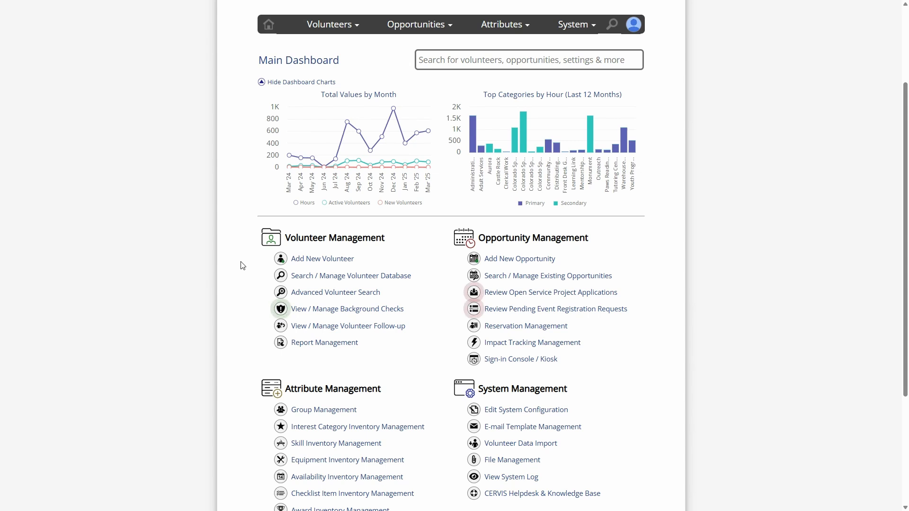
{"action": "scroll", "coordinate": [244, 265], "scroll_direction": "down", "scroll_amount": 3}
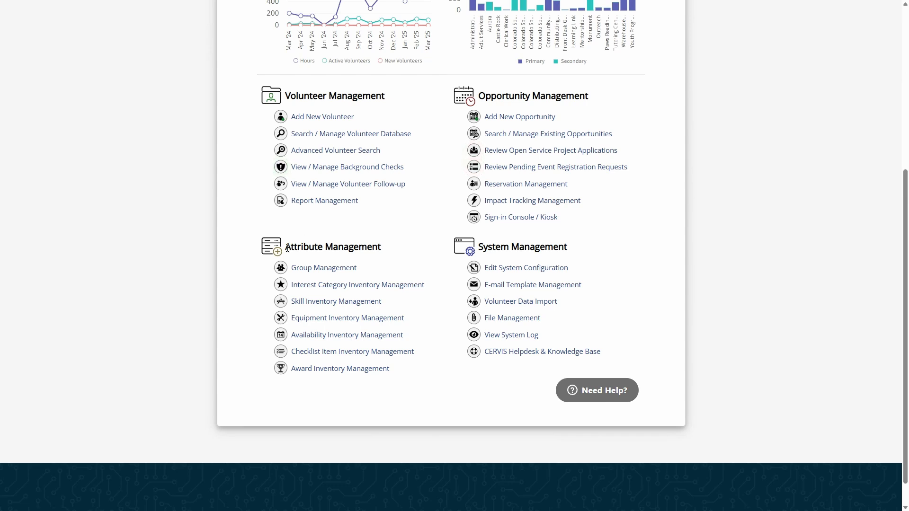
{"action": "left_click_drag", "start_coordinate": [285, 246], "coordinate": [379, 247]}
{"action": "left_click", "coordinate": [379, 247]}
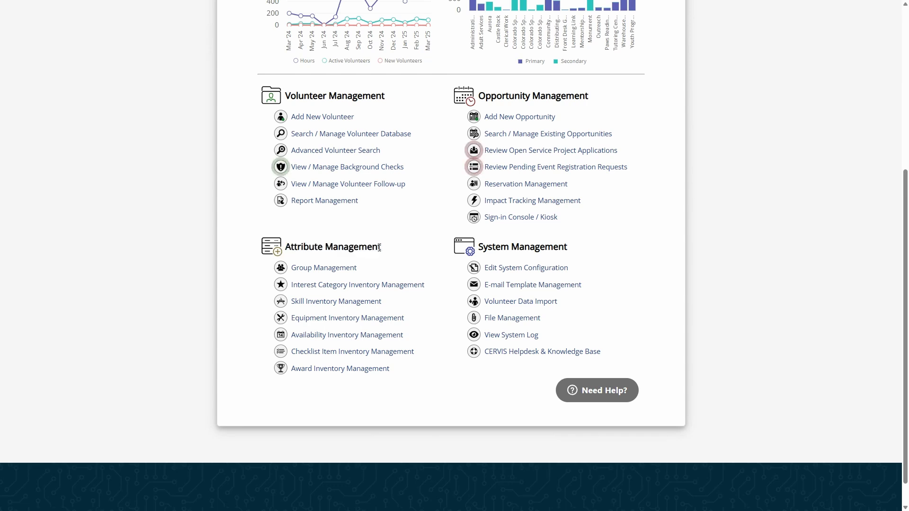
{"action": "left_click", "coordinate": [333, 373]}
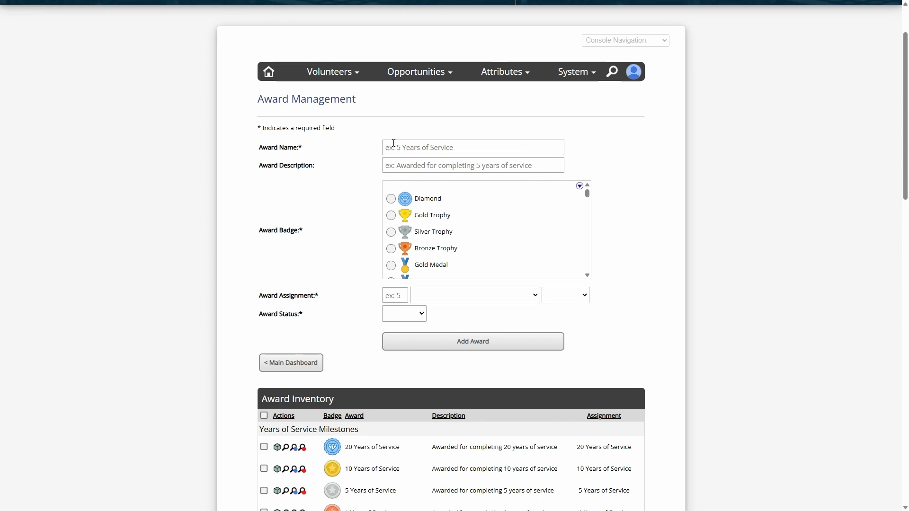
- Name the new award 100 Hours Club
{"action": "left_click", "coordinate": [394, 143]}
{"action": "left_click", "coordinate": [409, 167]}
{"action": "left_click", "coordinate": [420, 151]}
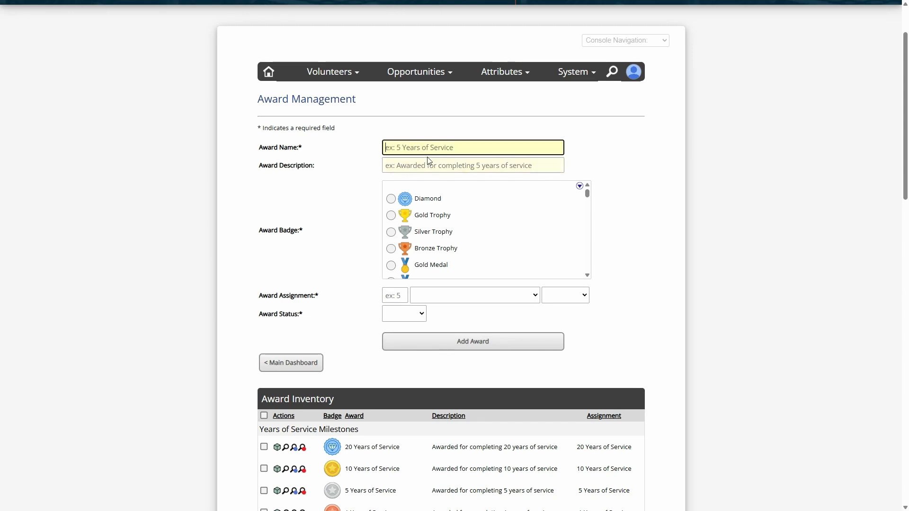
{"action": "left_click", "coordinate": [430, 164]}
{"action": "left_click", "coordinate": [447, 150]}
{"action": "left_click", "coordinate": [458, 163]}
{"action": "left_click", "coordinate": [440, 147]}
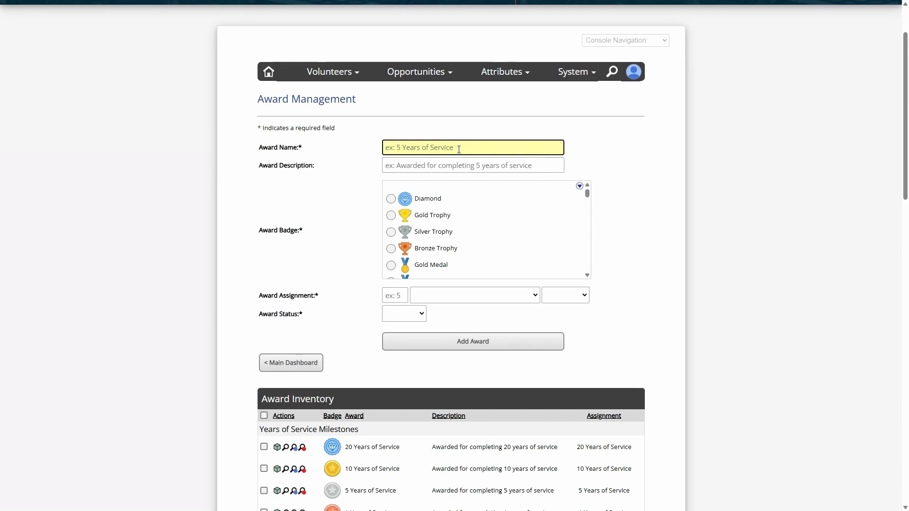
{"action": "type", "text": "10"}
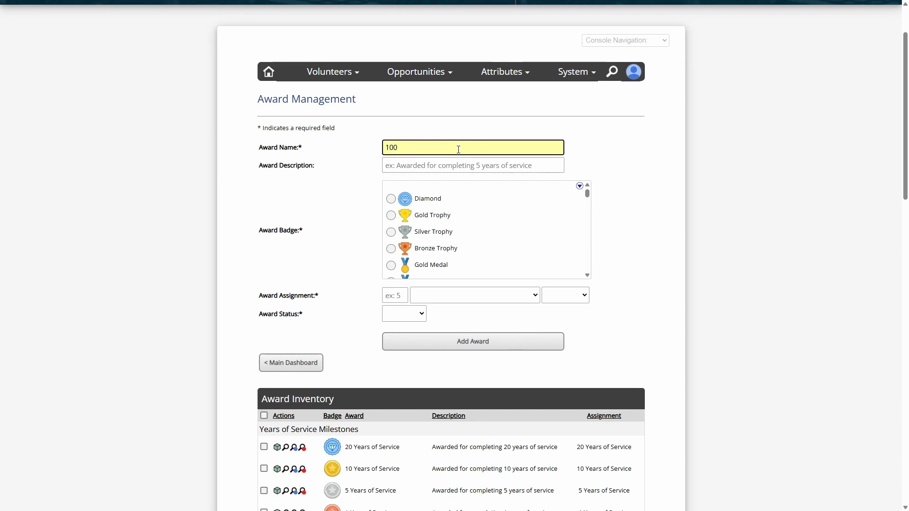
{"action": "type", "text": "0 Hours Club"}
{"action": "left_click", "coordinate": [426, 165]}
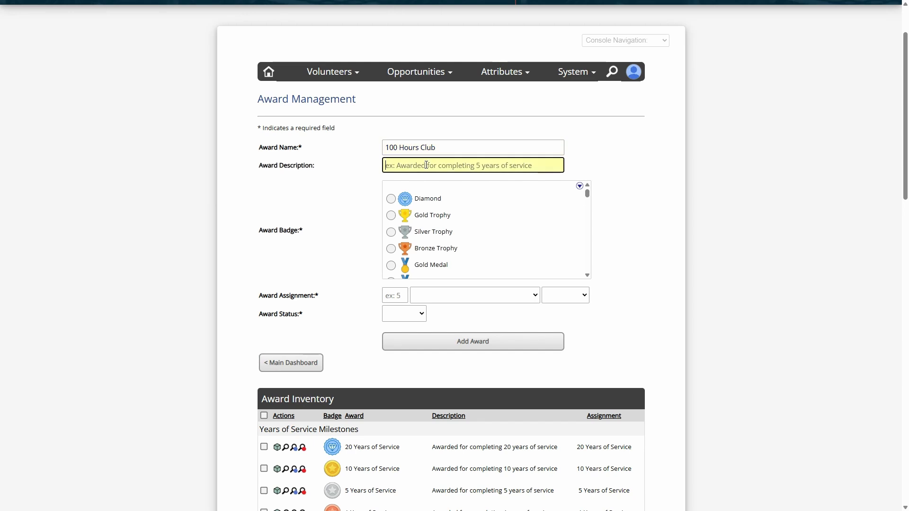
{"action": "type", "text": "A"}
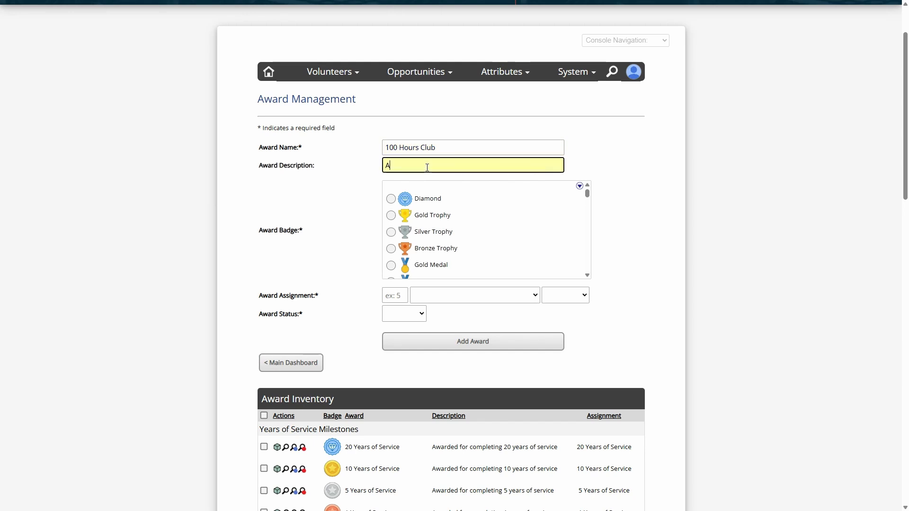
{"action": "key", "text": "BackSpace"}
{"action": "key", "text": "BackSpace"}
{"action": "key", "text": "BackSpace"}
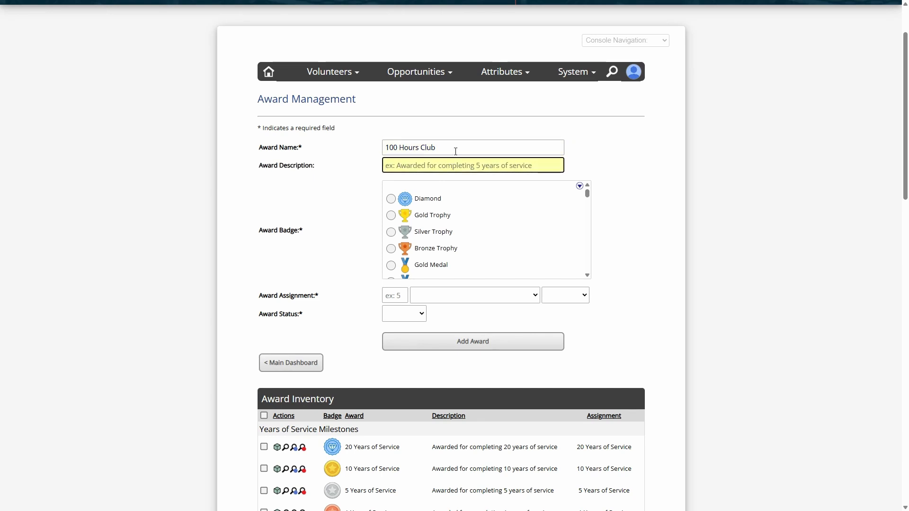
{"action": "key", "text": "shift+Tab"}
{"action": "left_click", "coordinate": [453, 165]}
{"action": "left_click", "coordinate": [293, 147]}
{"action": "left_click", "coordinate": [428, 171]}
{"action": "left_click_drag", "start_coordinate": [270, 296], "coordinate": [345, 294]}
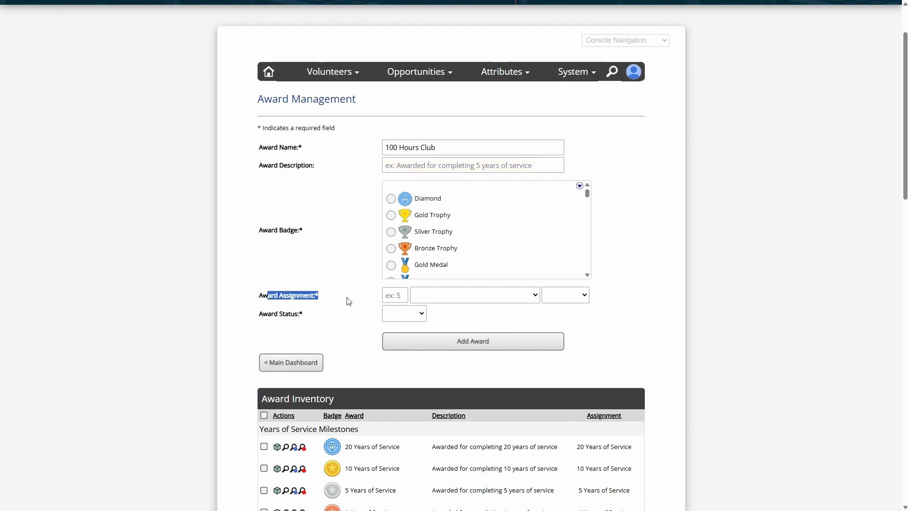
{"action": "left_click", "coordinate": [354, 236]}
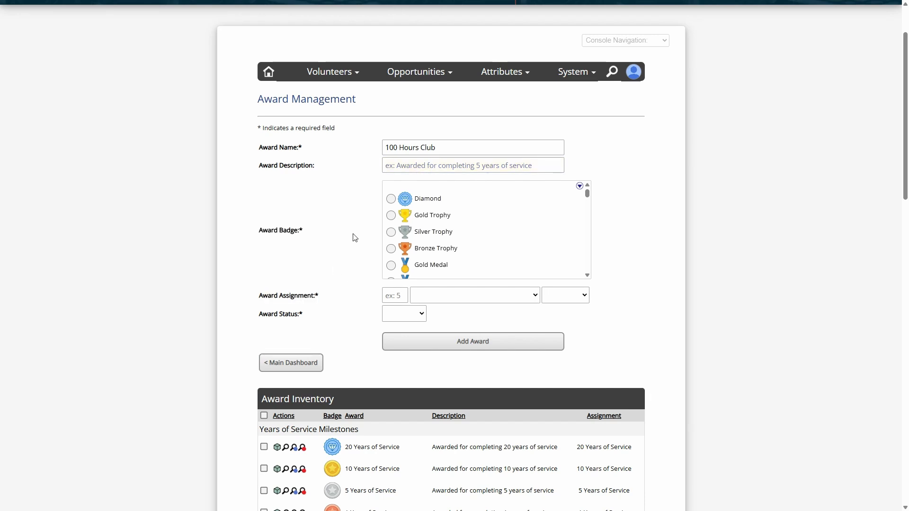
- Expand the award badge list, examine the available badge designs, and collapse it again
{"action": "mouse_move", "coordinate": [589, 195]}
{"action": "left_mouse_down"}
{"action": "mouse_move", "coordinate": [590, 212]}
{"action": "mouse_move", "coordinate": [588, 193]}
{"action": "left_mouse_up"}
{"action": "left_click", "coordinate": [582, 187]}
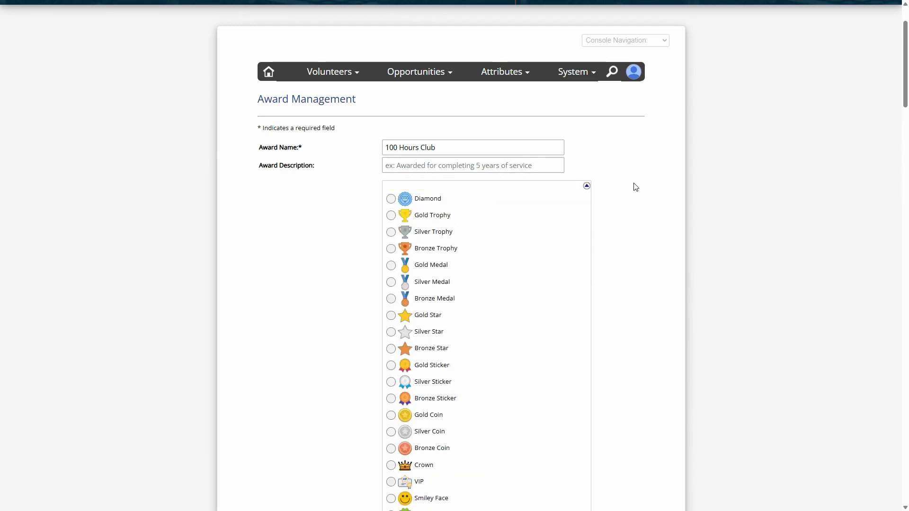
{"action": "scroll", "coordinate": [634, 185], "scroll_direction": "down", "scroll_amount": 4}
{"action": "scroll", "coordinate": [569, 120], "scroll_direction": "down", "scroll_amount": 15}
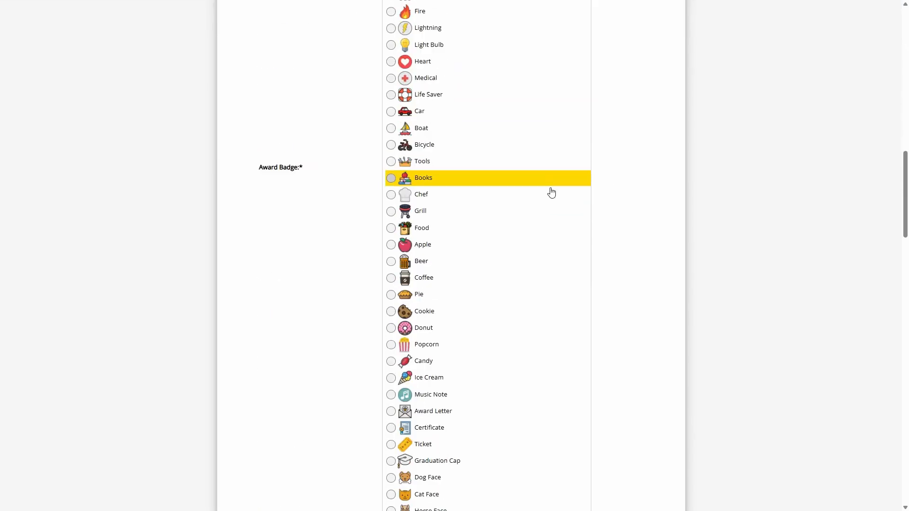
{"action": "scroll", "coordinate": [552, 197], "scroll_direction": "down", "scroll_amount": 4}
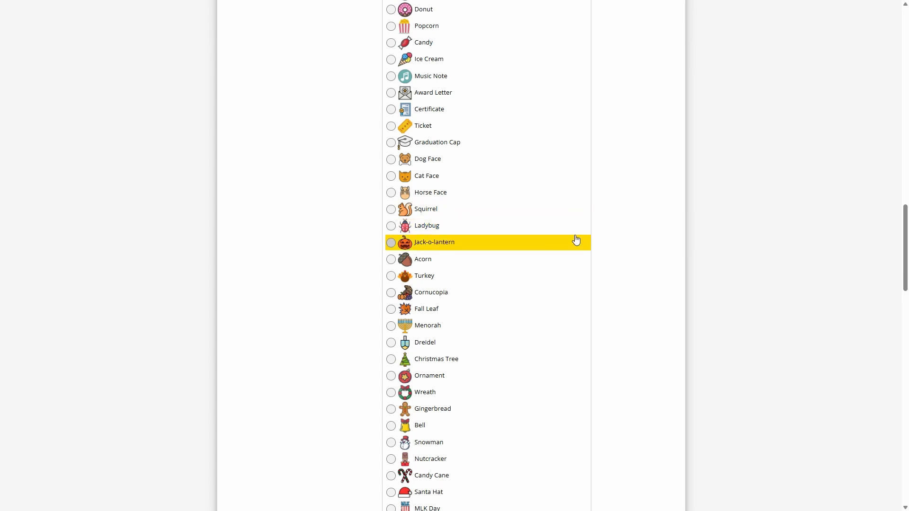
{"action": "scroll", "coordinate": [564, 235], "scroll_direction": "up", "scroll_amount": 3}
{"action": "scroll", "coordinate": [552, 230], "scroll_direction": "up", "scroll_amount": 16}
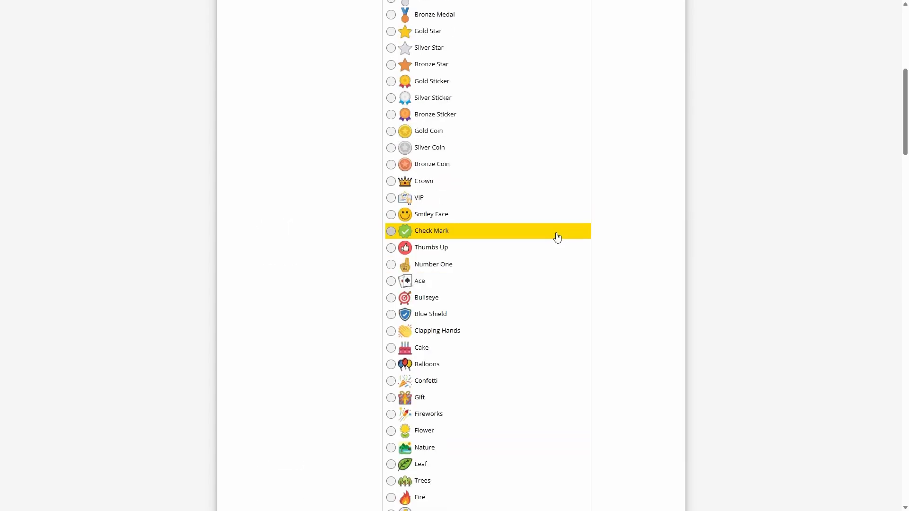
{"action": "scroll", "coordinate": [557, 234], "scroll_direction": "up", "scroll_amount": 2}
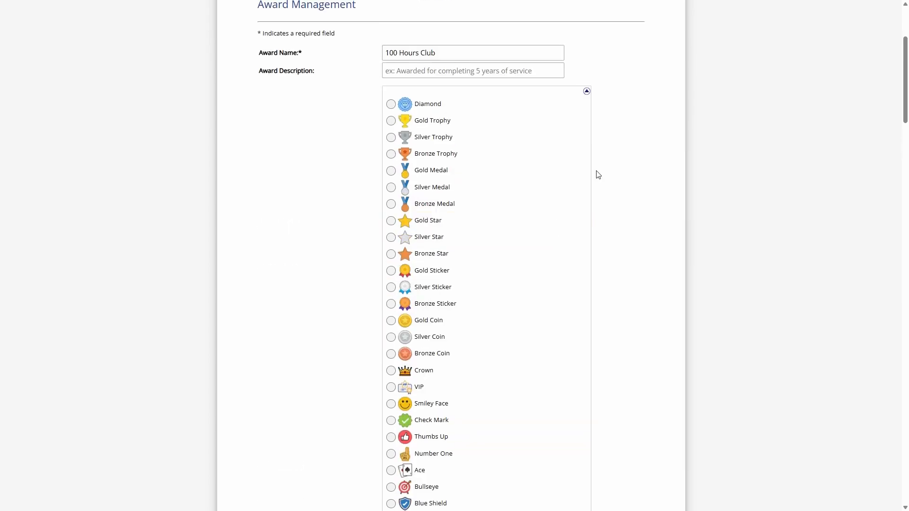
{"action": "left_click", "coordinate": [587, 92]}
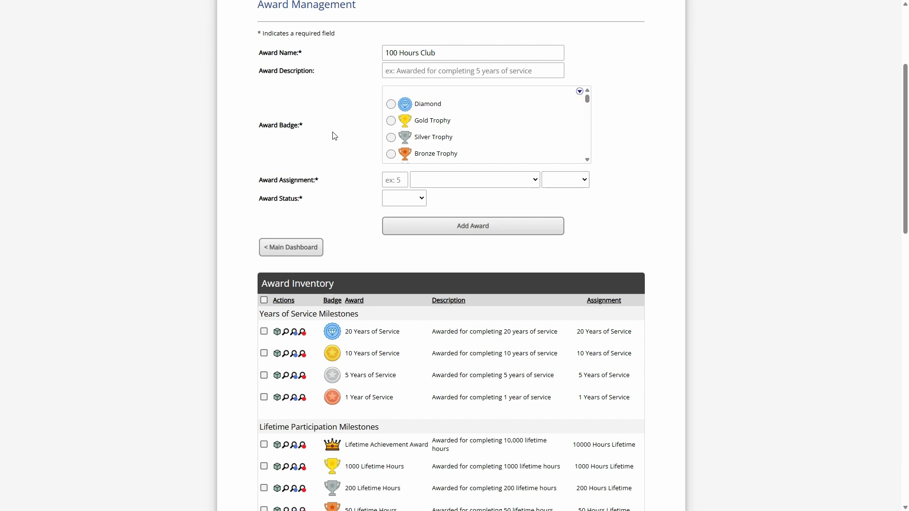
- Choose the Crown badge for the 100 Hours Club award
{"action": "scroll", "coordinate": [428, 145], "scroll_direction": "down", "scroll_amount": 4}
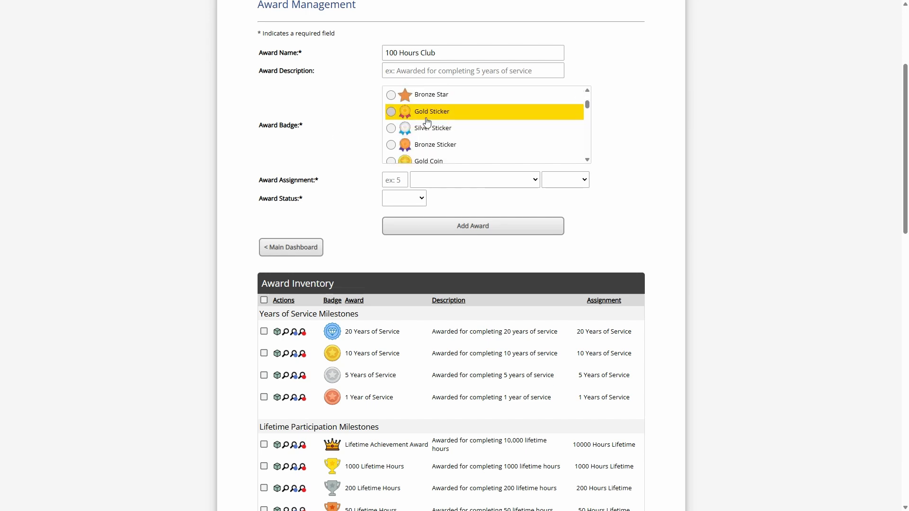
{"action": "left_click", "coordinate": [428, 135]}
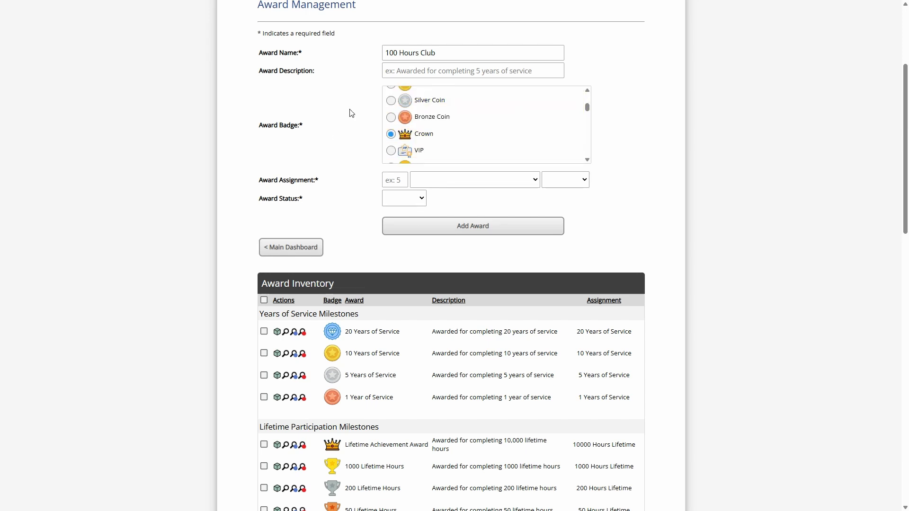
{"action": "left_click_drag", "start_coordinate": [272, 181], "coordinate": [333, 181]}
{"action": "left_click", "coordinate": [356, 184]}
- Set the award assignment to 100 Hours with the Lifetime period
{"action": "scroll", "coordinate": [358, 186], "scroll_direction": "up", "scroll_amount": 1}
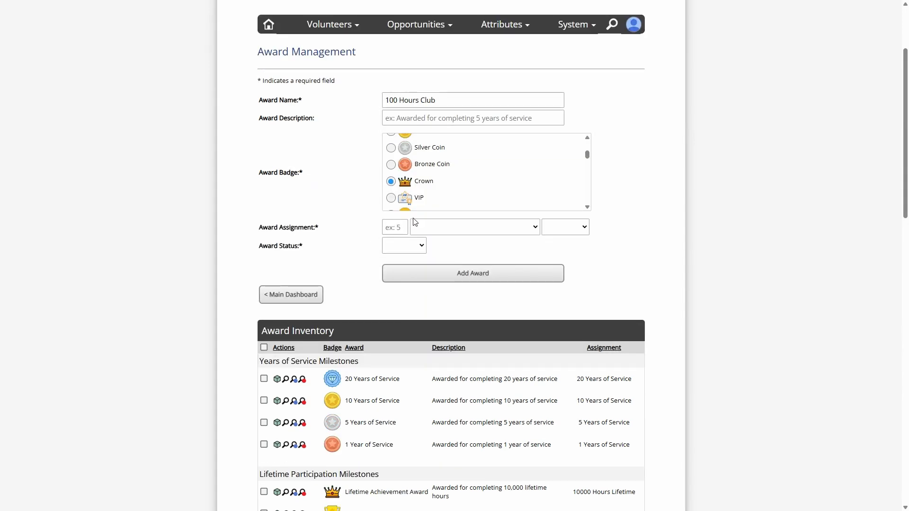
{"action": "left_click", "coordinate": [399, 228]}
{"action": "left_click", "coordinate": [450, 228]}
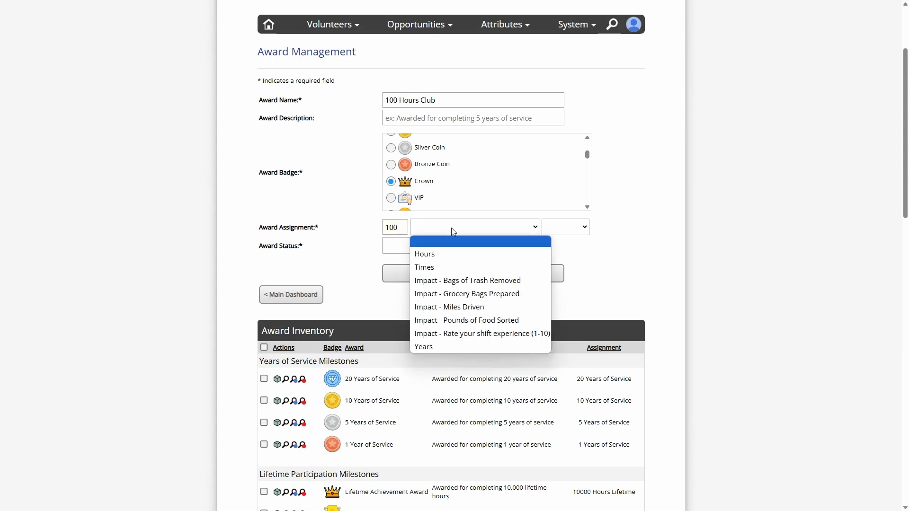
{"action": "key", "text": "shift+Tab"}
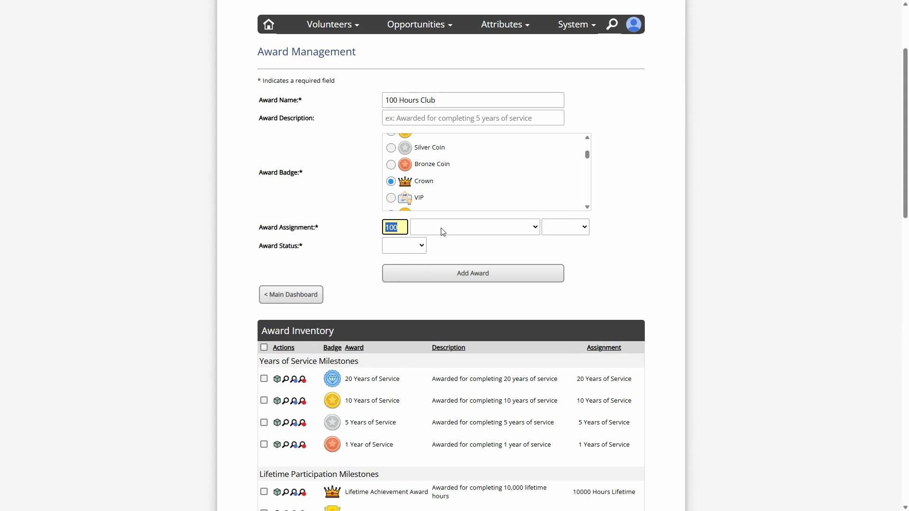
{"action": "left_click", "coordinate": [443, 231]}
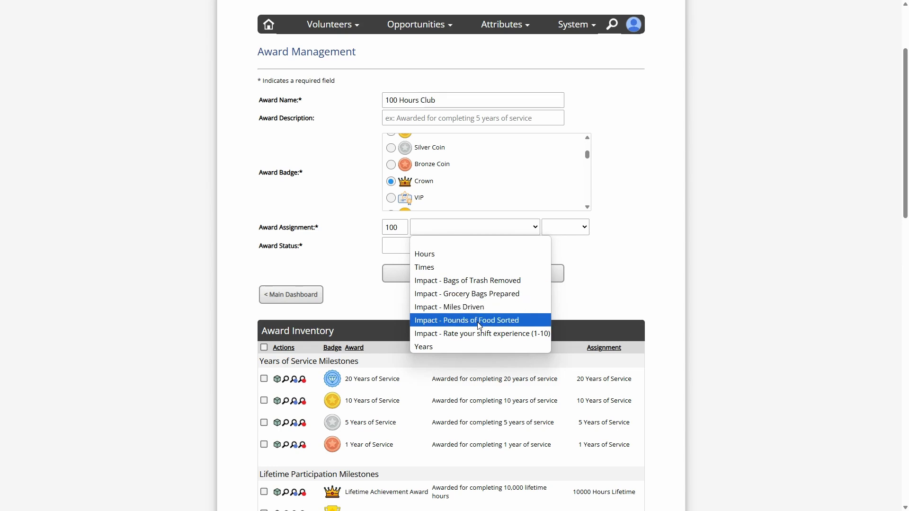
{"action": "left_click", "coordinate": [434, 258]}
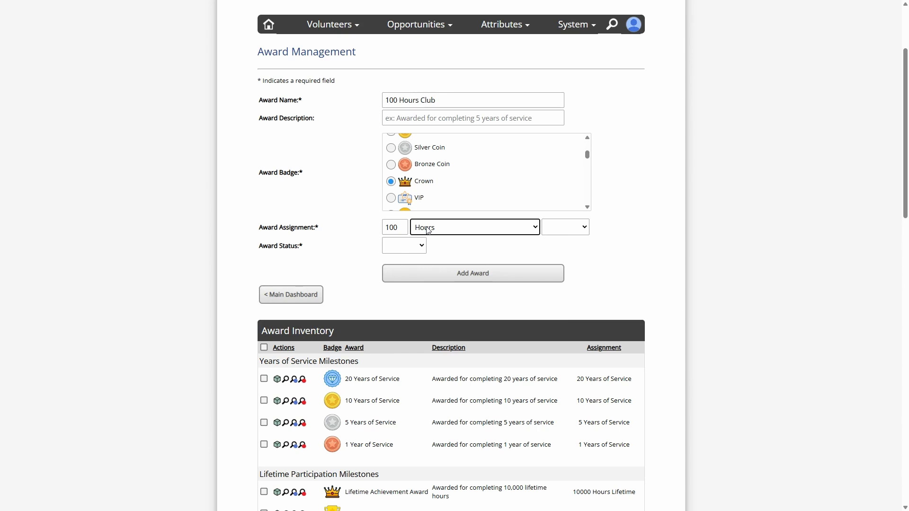
{"action": "left_click", "coordinate": [560, 232]}
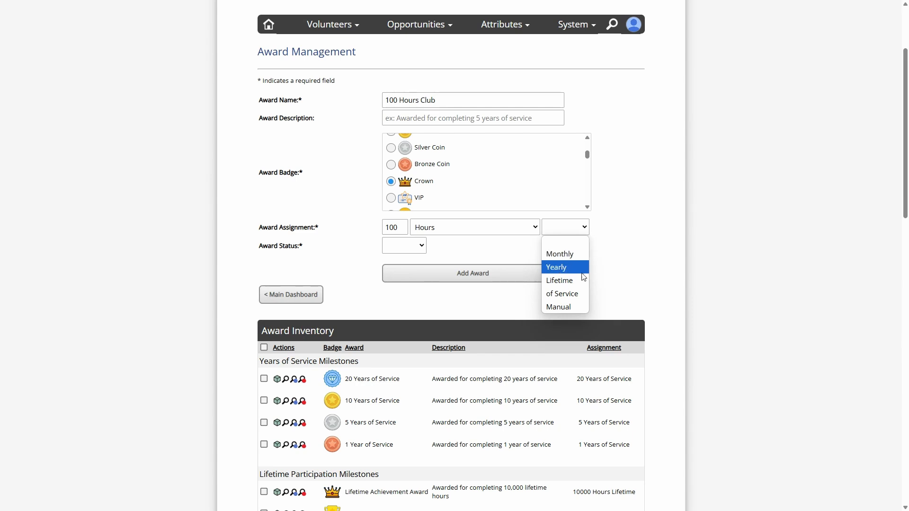
{"action": "left_click", "coordinate": [568, 284]}
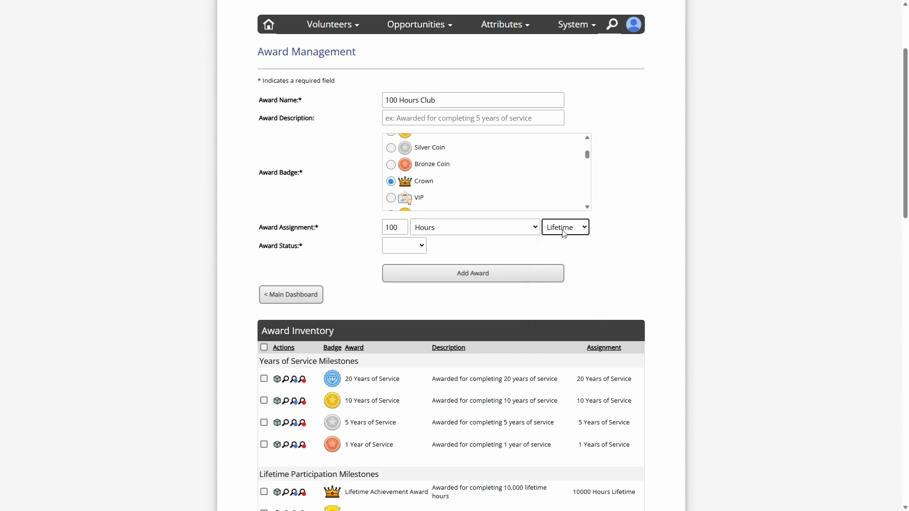
- Try the of Service period for the award assignment, and restore the assignment to 100 Hours Lifetime
{"action": "left_click", "coordinate": [564, 232]}
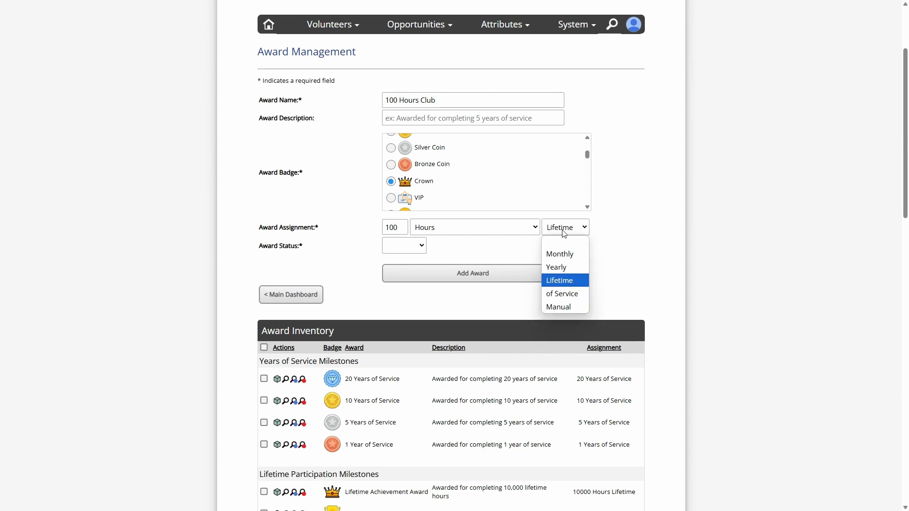
{"action": "left_click", "coordinate": [569, 297]}
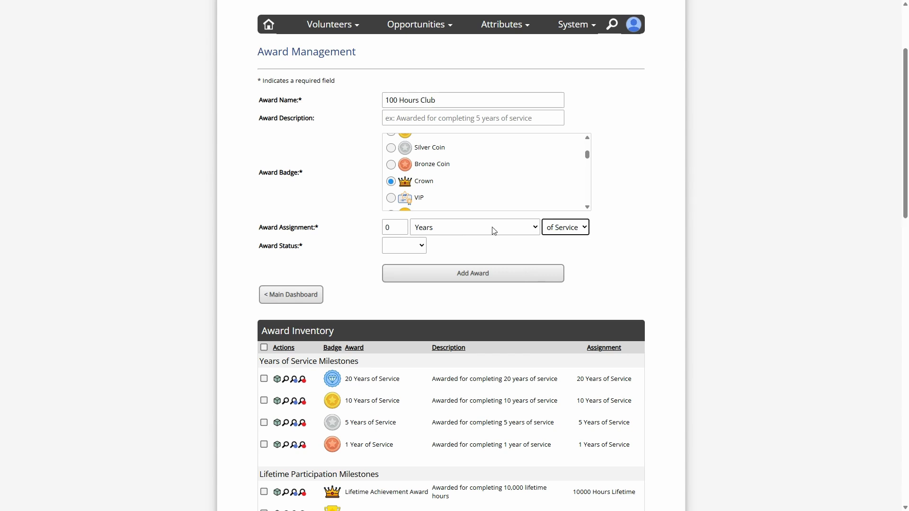
{"action": "left_click", "coordinate": [398, 227]}
{"action": "type", "text": "100"}
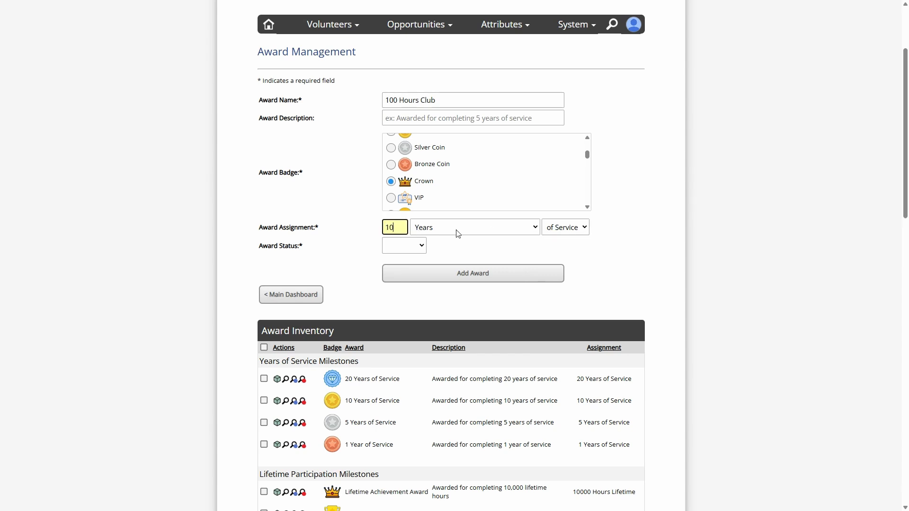
{"action": "left_click", "coordinate": [458, 230]}
{"action": "left_click", "coordinate": [468, 254]}
{"action": "left_click", "coordinate": [565, 227]}
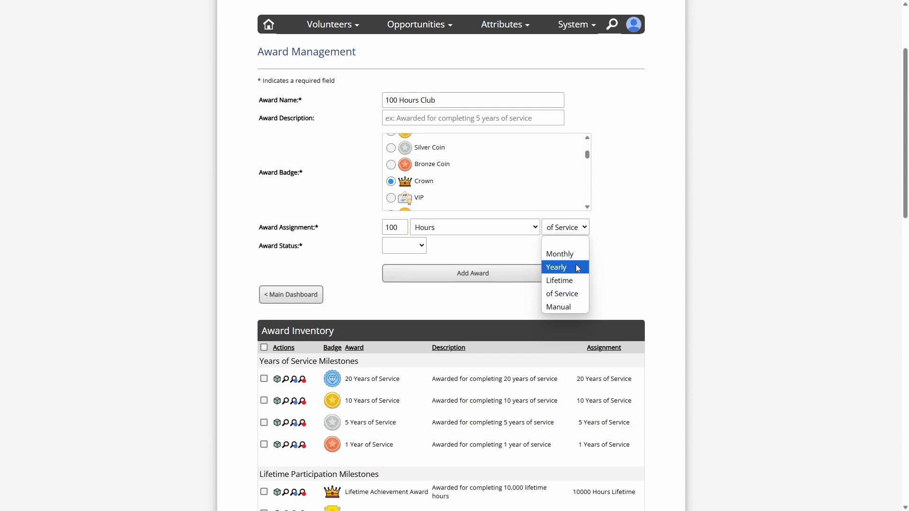
{"action": "left_click", "coordinate": [569, 281]}
{"action": "left_click", "coordinate": [571, 227]}
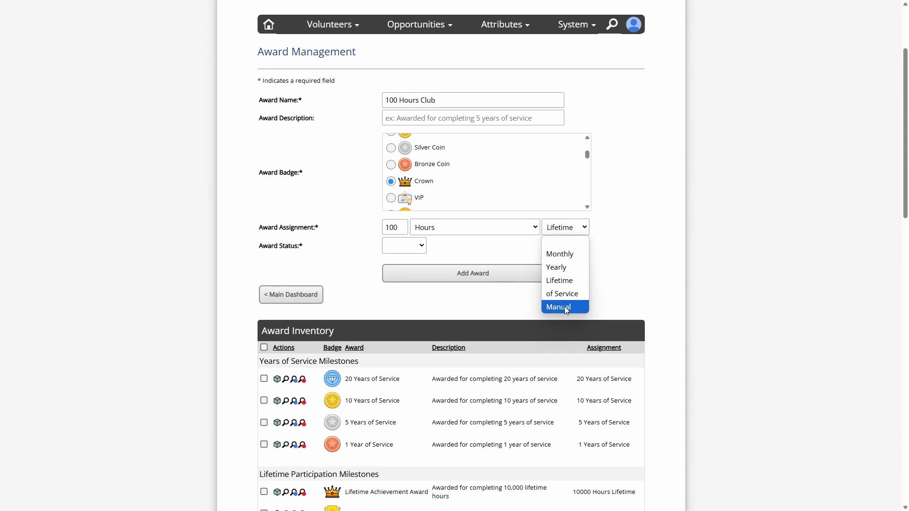
{"action": "left_click", "coordinate": [628, 242]}
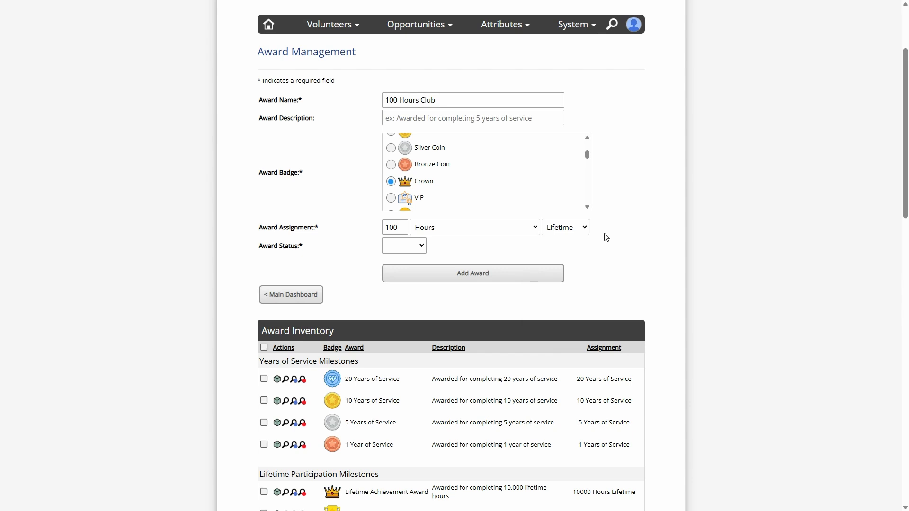
- Examine the existing lifetime, yearly, monthly and other awards in the Award Inventory
{"action": "scroll", "coordinate": [629, 235], "scroll_direction": "down", "scroll_amount": 7}
{"action": "scroll", "coordinate": [661, 239], "scroll_direction": "down", "scroll_amount": 10}
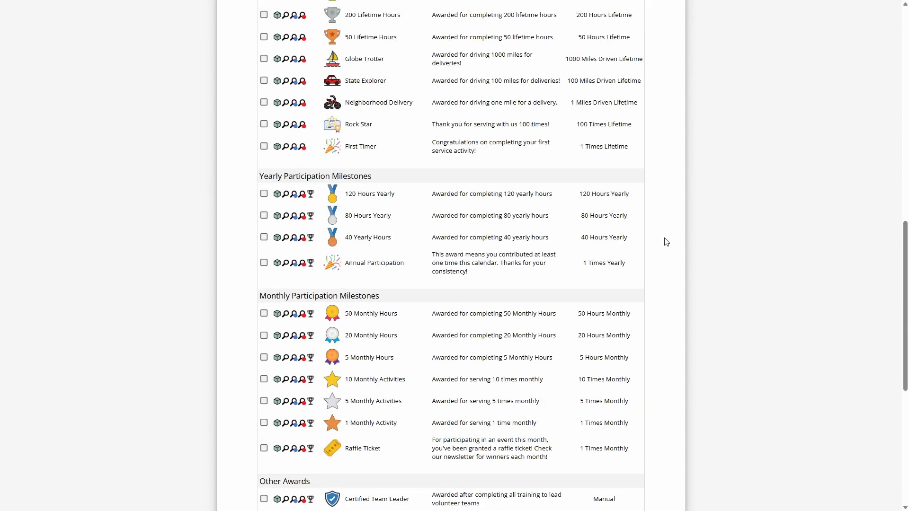
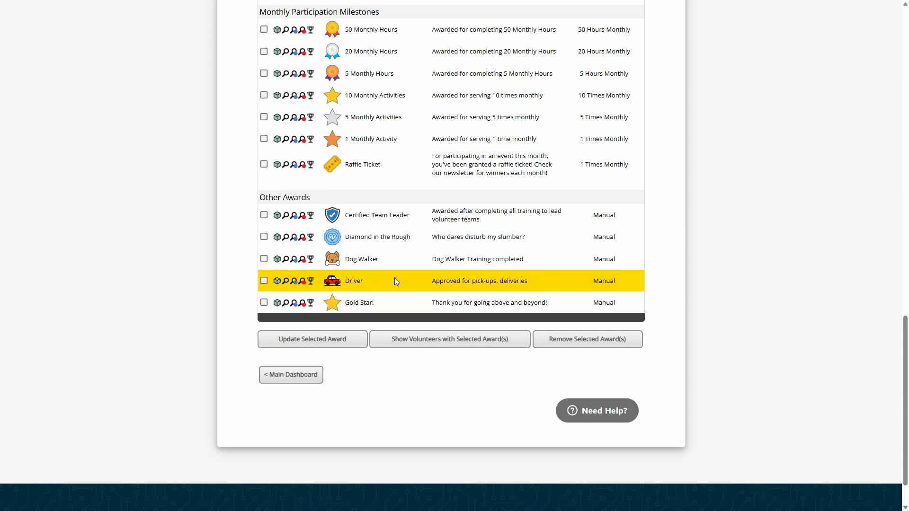
- Set the 100 Hours Club award's status to Enabled and add the award
{"action": "scroll", "coordinate": [497, 246], "scroll_direction": "up", "scroll_amount": 10}
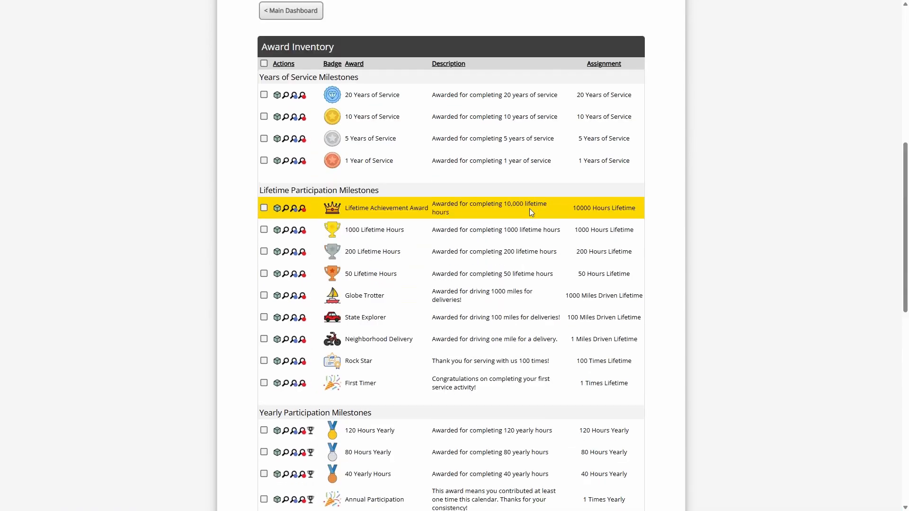
{"action": "scroll", "coordinate": [529, 208], "scroll_direction": "up", "scroll_amount": 6}
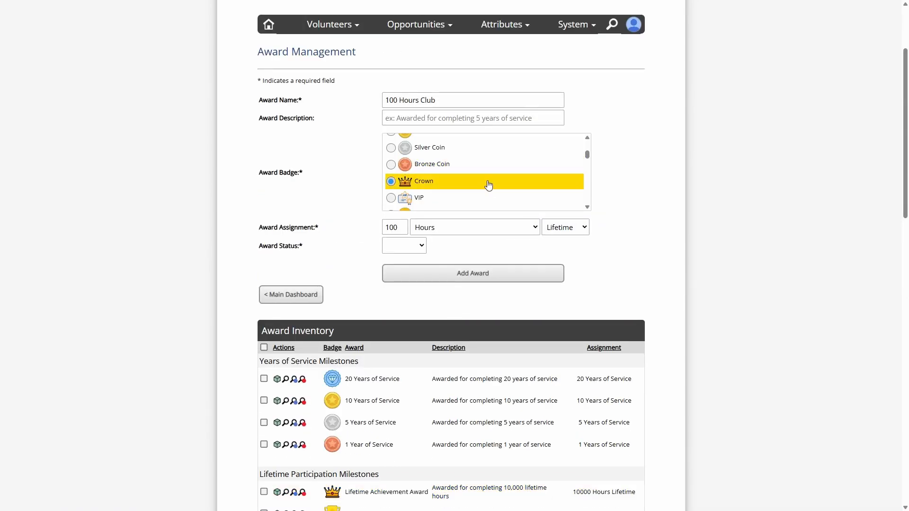
{"action": "left_click_drag", "start_coordinate": [264, 246], "coordinate": [320, 247]}
{"action": "left_click", "coordinate": [405, 246]}
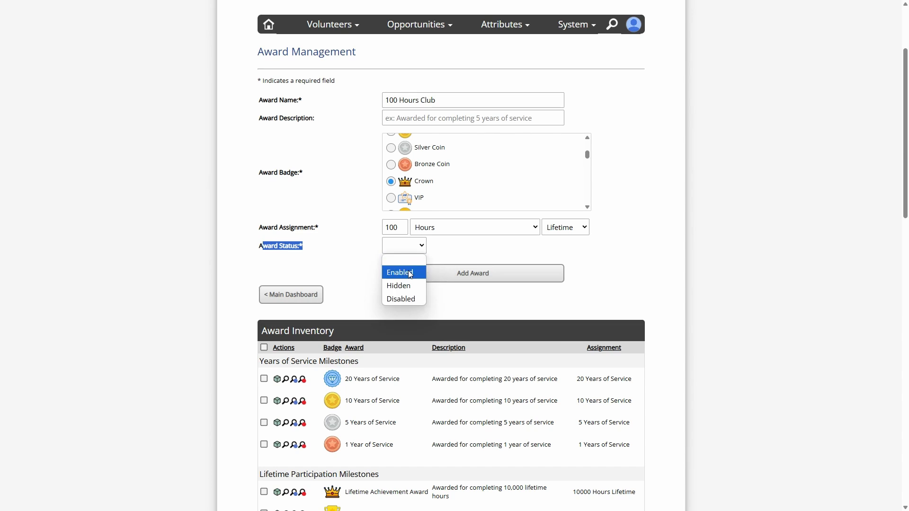
{"action": "left_click", "coordinate": [410, 274]}
{"action": "left_click", "coordinate": [450, 254]}
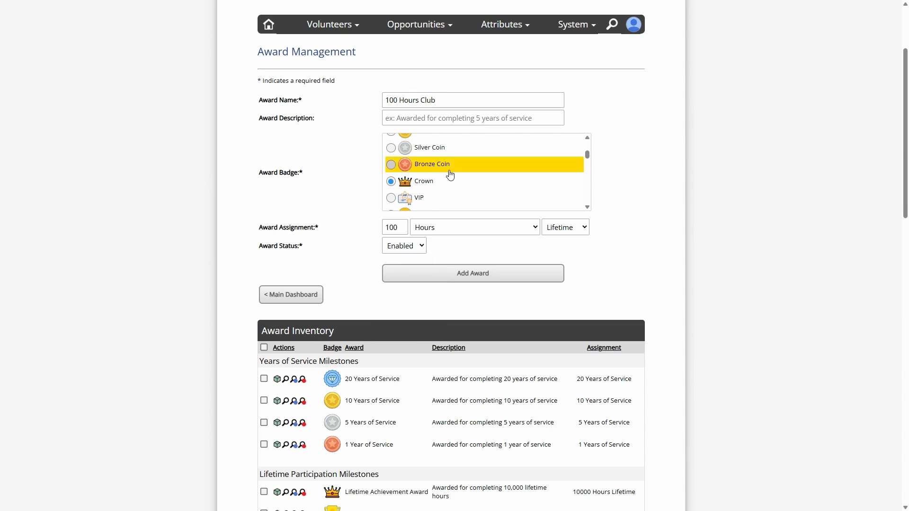
{"action": "left_click", "coordinate": [468, 279]}
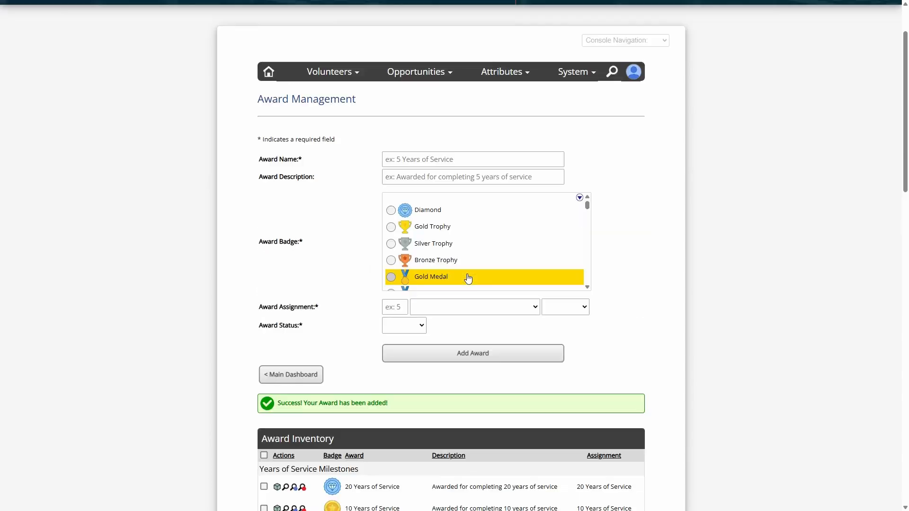
- Locate the new 100 Hours Club award under Lifetime Participation Milestones and select it
{"action": "scroll", "coordinate": [365, 236], "scroll_direction": "down", "scroll_amount": 5}
{"action": "scroll", "coordinate": [360, 193], "scroll_direction": "down", "scroll_amount": 3}
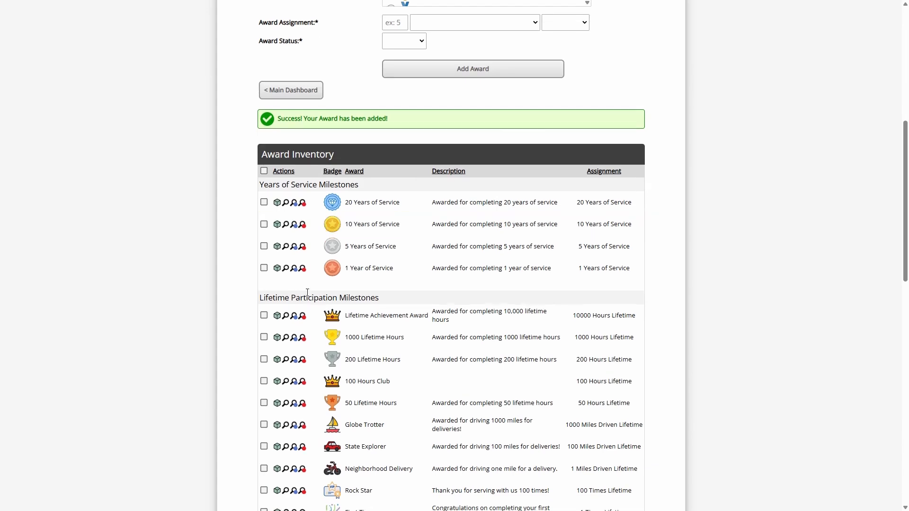
{"action": "left_click_drag", "start_coordinate": [264, 203], "coordinate": [351, 207]}
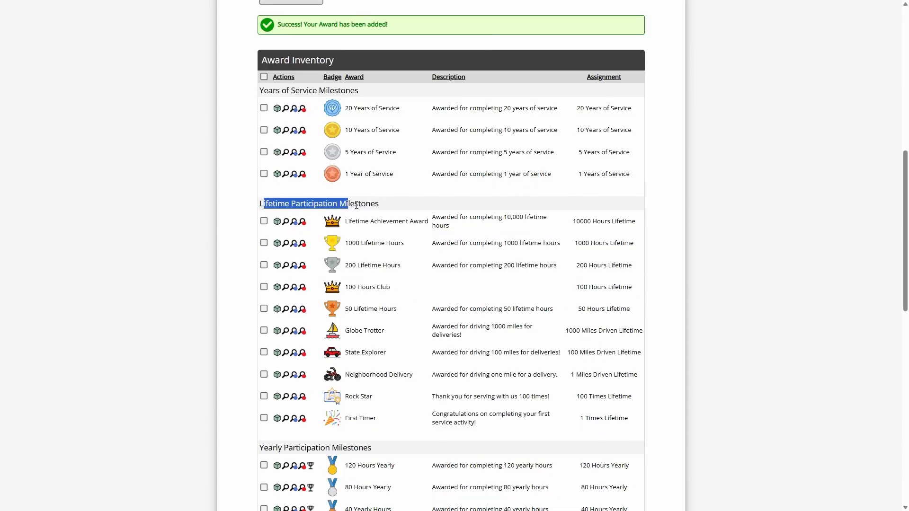
{"action": "left_click", "coordinate": [356, 205]}
{"action": "scroll", "coordinate": [393, 210], "scroll_direction": "down", "scroll_amount": 2}
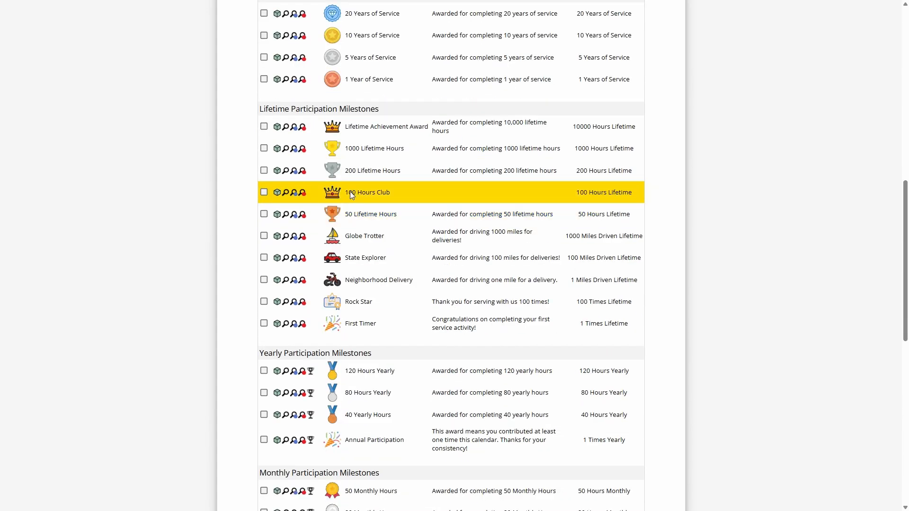
{"action": "left_click", "coordinate": [385, 194]}
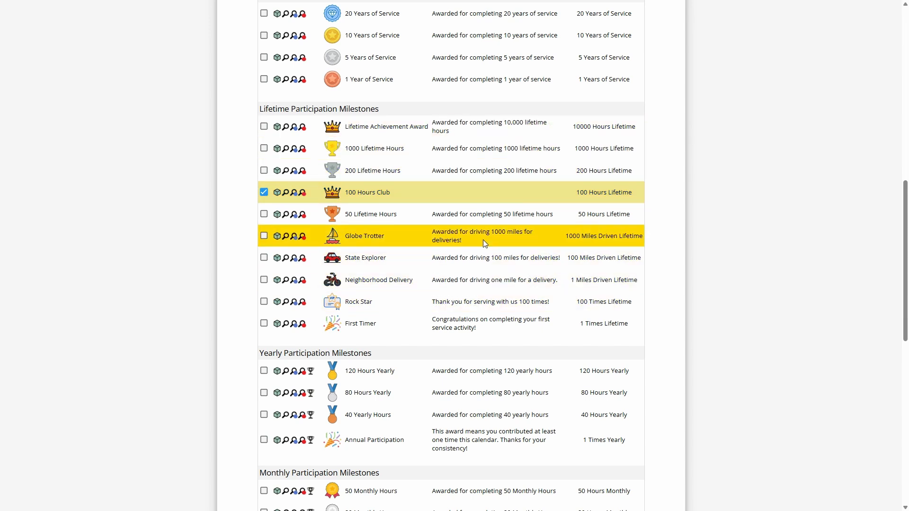
- Review the yearly and monthly milestones in the Award Inventory and clear the 100 Hours Club selection
{"action": "scroll", "coordinate": [426, 284], "scroll_direction": "down", "scroll_amount": 1}
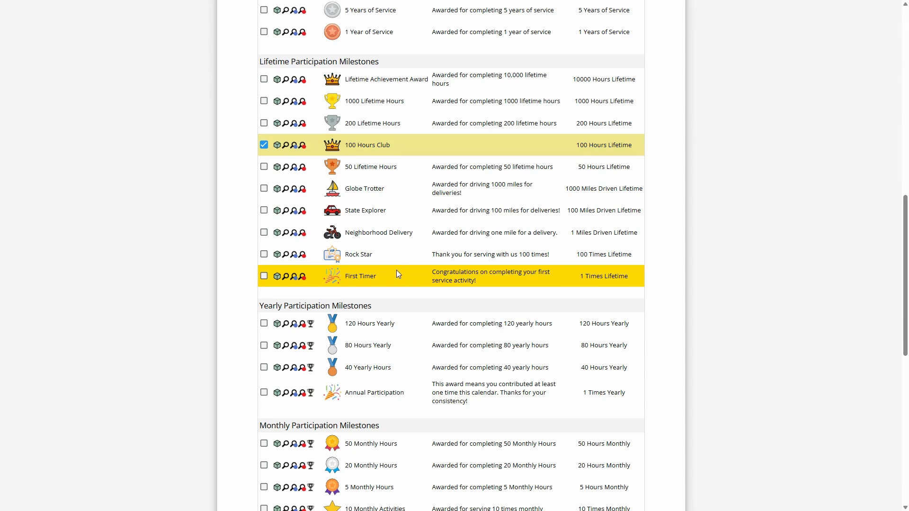
{"action": "scroll", "coordinate": [393, 269], "scroll_direction": "down", "scroll_amount": 2}
{"action": "scroll", "coordinate": [399, 328], "scroll_direction": "up", "scroll_amount": 1}
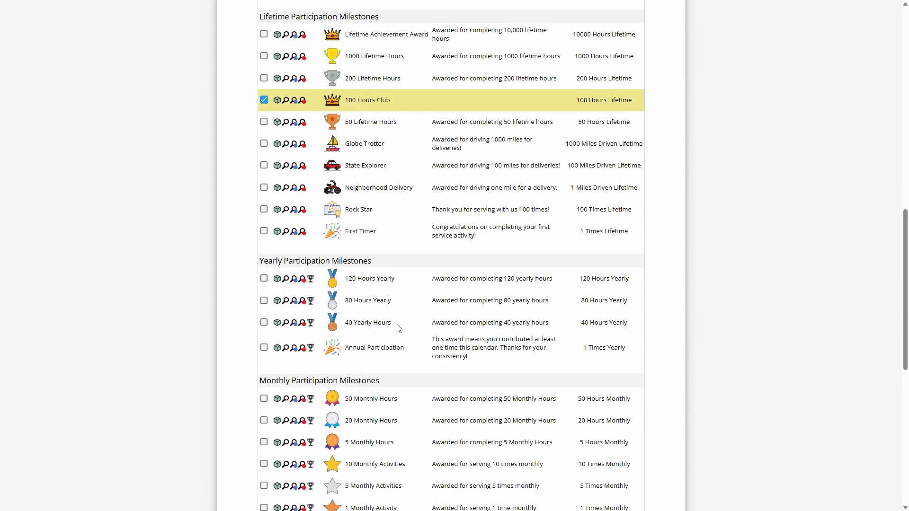
{"action": "scroll", "coordinate": [398, 328], "scroll_direction": "up", "scroll_amount": 3}
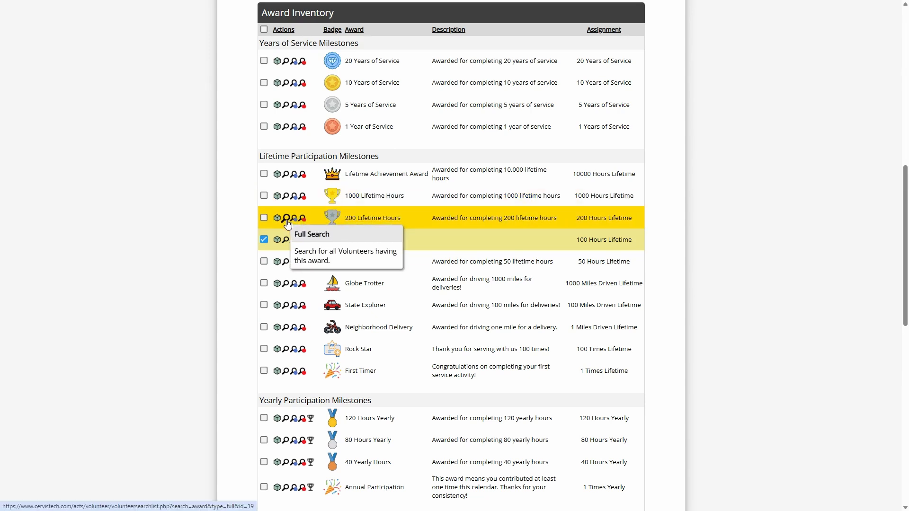
{"action": "left_click", "coordinate": [263, 240]}
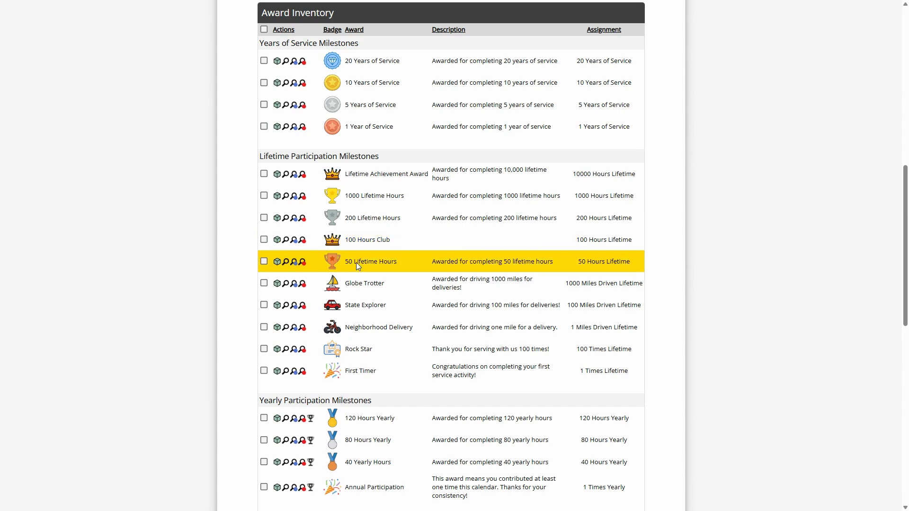
- Run a full search for all volunteers having the 50 Lifetime Hours award and review the result listing
{"action": "left_click", "coordinate": [286, 263]}
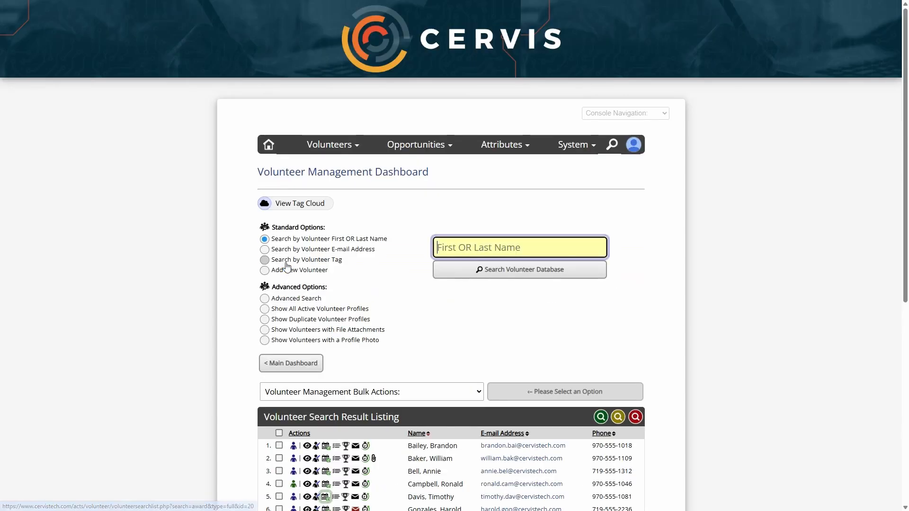
{"action": "scroll", "coordinate": [349, 350], "scroll_direction": "down", "scroll_amount": 5}
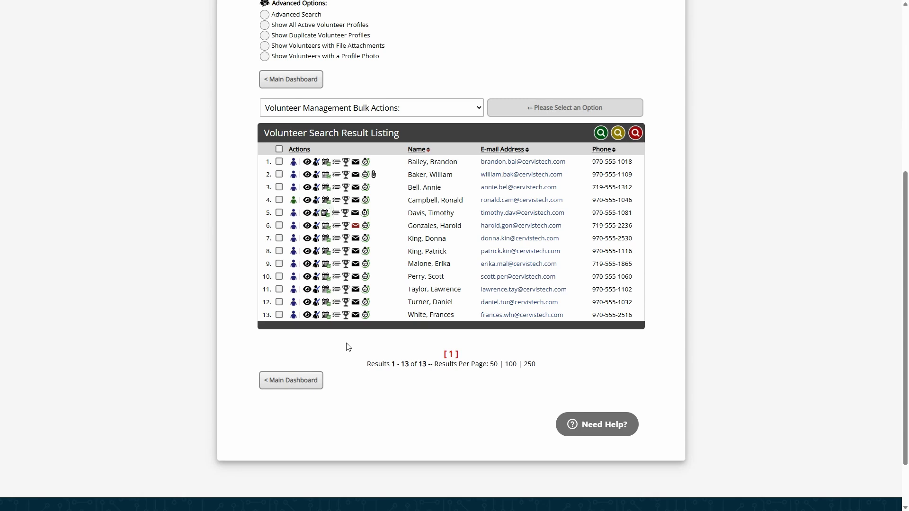
{"action": "scroll", "coordinate": [360, 374], "scroll_direction": "up", "scroll_amount": 1}
- Open the advanced volunteer search and expand the Volunteer Award Options
{"action": "scroll", "coordinate": [363, 391], "scroll_direction": "up", "scroll_amount": 1}
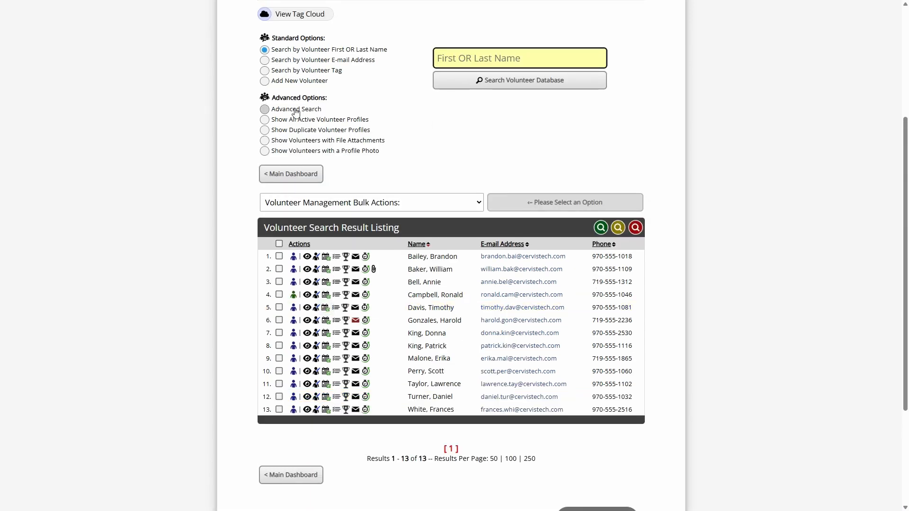
{"action": "left_click", "coordinate": [296, 112]}
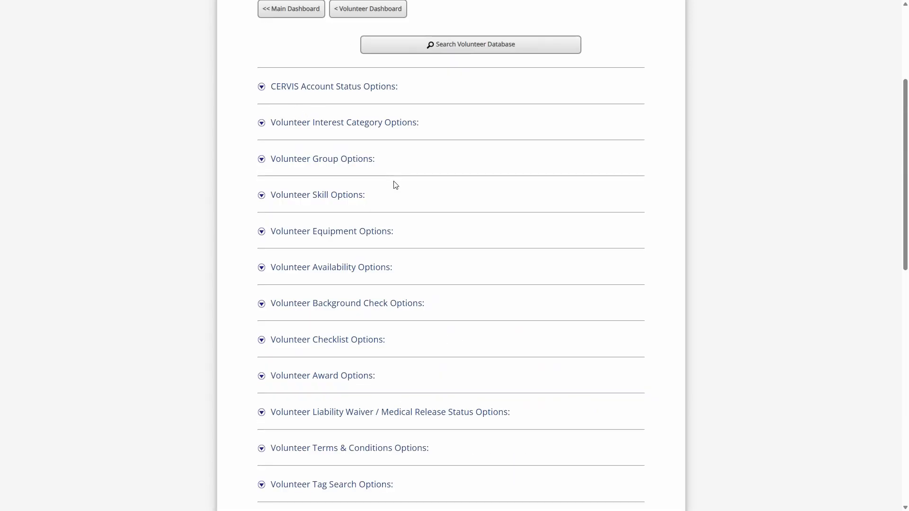
{"action": "scroll", "coordinate": [413, 213], "scroll_direction": "down", "scroll_amount": 4}
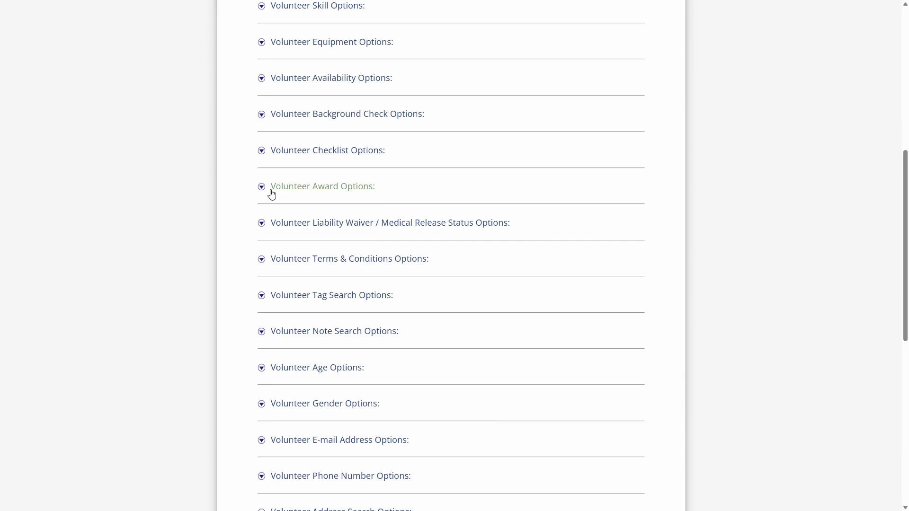
{"action": "left_click", "coordinate": [305, 190]}
- Try 1000 Lifetime Hours and 200 Lifetime Hours as the award criterion of the advanced search
{"action": "left_click", "coordinate": [356, 228]}
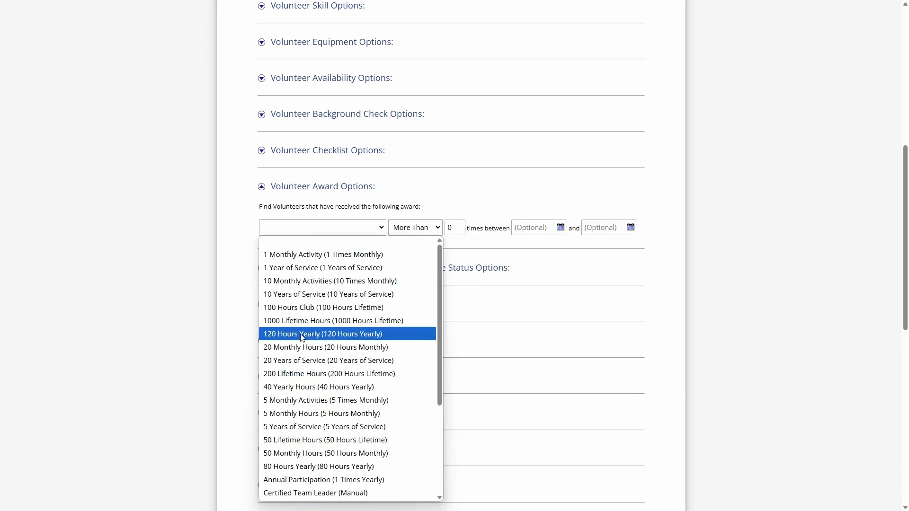
{"action": "left_click", "coordinate": [305, 321]}
{"action": "left_click", "coordinate": [355, 235]}
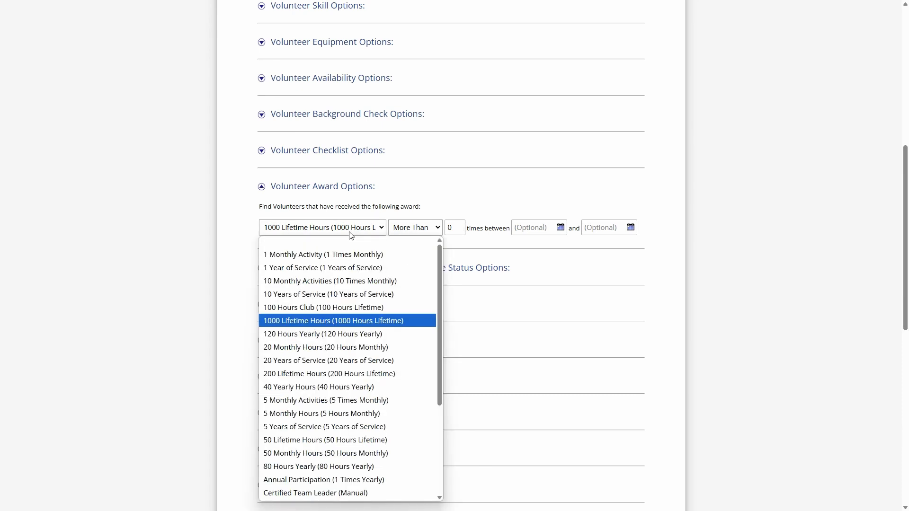
{"action": "left_click", "coordinate": [319, 375]}
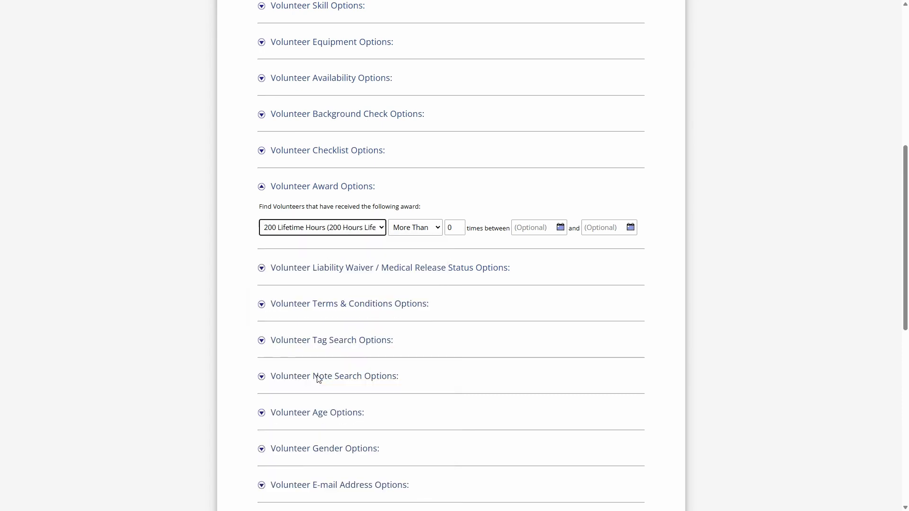
- Set the award criterion to 50 Lifetime Hours received More Than 0 times
{"action": "left_click", "coordinate": [342, 229]}
{"action": "left_click", "coordinate": [350, 440]}
{"action": "scroll", "coordinate": [414, 237], "scroll_direction": "down", "scroll_amount": 1}
{"action": "left_click", "coordinate": [427, 181]}
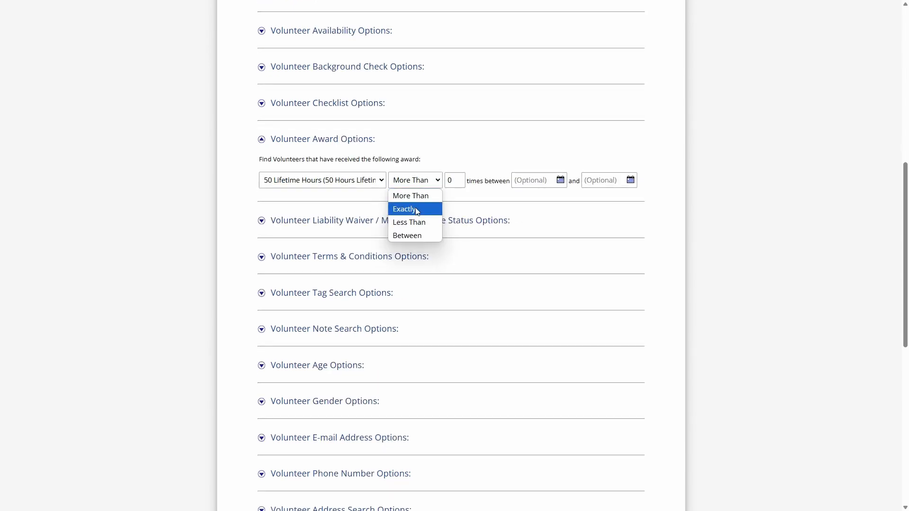
{"action": "left_click", "coordinate": [432, 195]}
{"action": "double_click", "coordinate": [452, 180]}
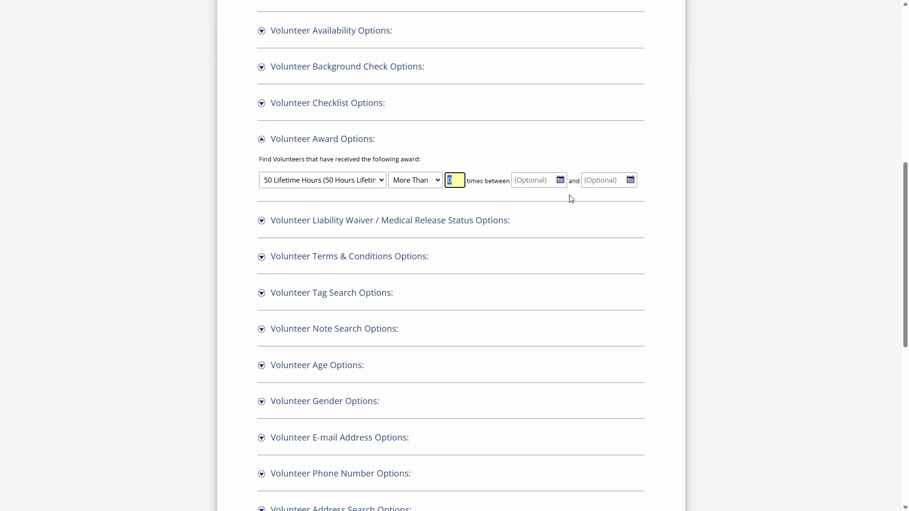
- Change the award criterion of the advanced search to Annual Participation (1 Times Yearly)
{"action": "left_click", "coordinate": [340, 186]}
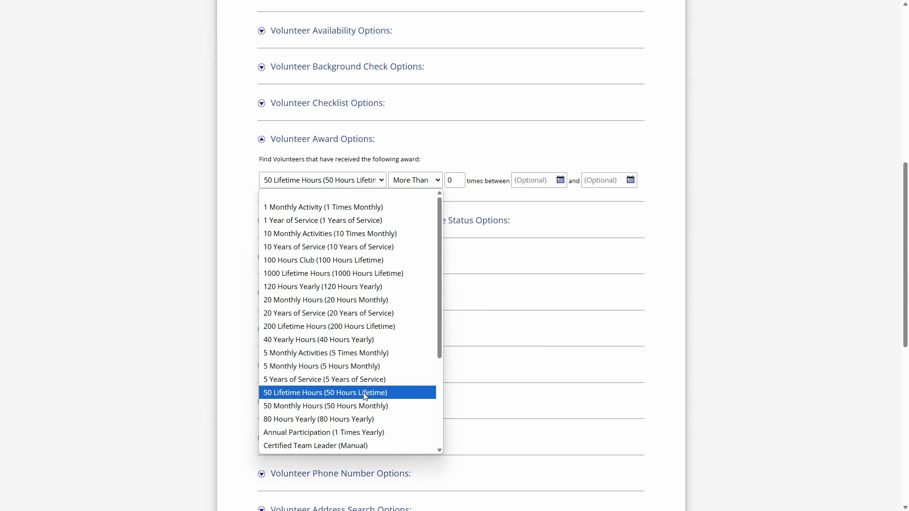
{"action": "scroll", "coordinate": [365, 395], "scroll_direction": "down", "scroll_amount": 3}
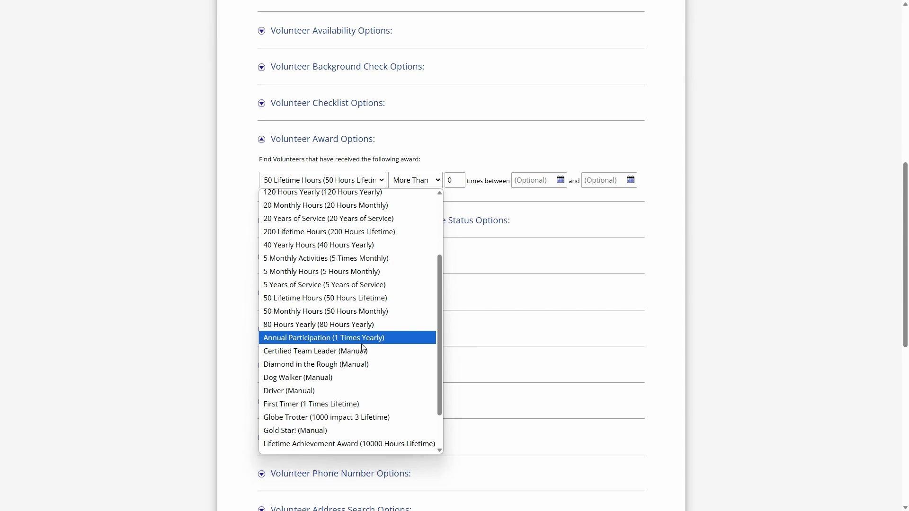
{"action": "left_click", "coordinate": [381, 338]}
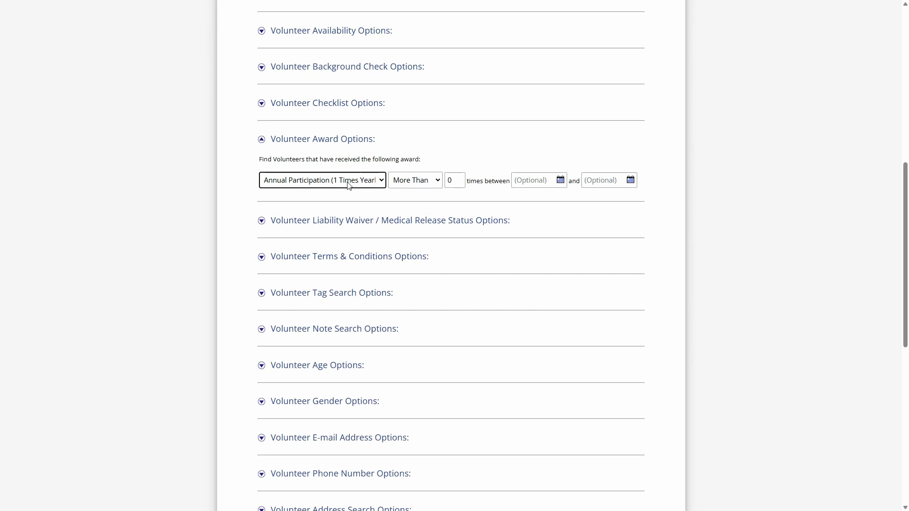
- Leave the advanced search and return to the Award Management page
{"action": "scroll", "coordinate": [350, 187], "scroll_direction": "down", "scroll_amount": 10}
{"action": "left_click", "coordinate": [300, 348]}
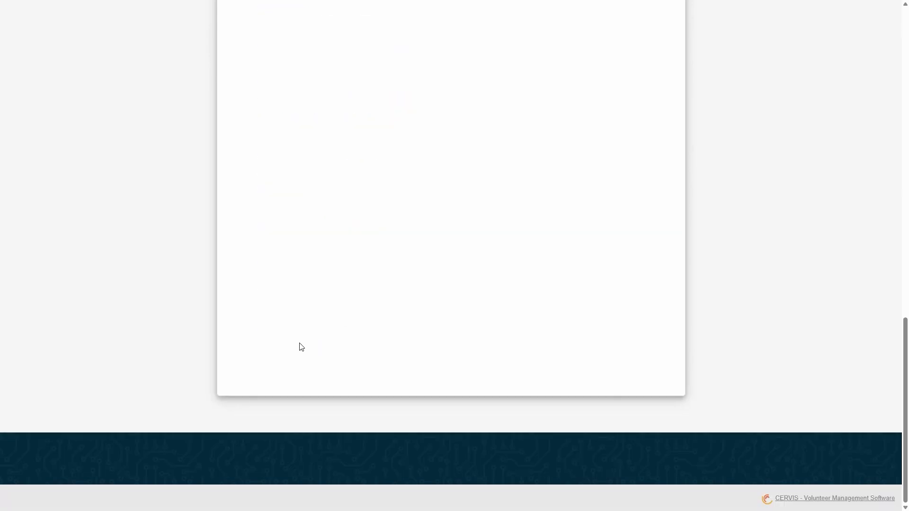
{"action": "left_click", "coordinate": [331, 337]}
- Examine the Annual Participation award's description, assignment and available actions under Yearly Participation Milestones
{"action": "scroll", "coordinate": [364, 292], "scroll_direction": "down", "scroll_amount": 7}
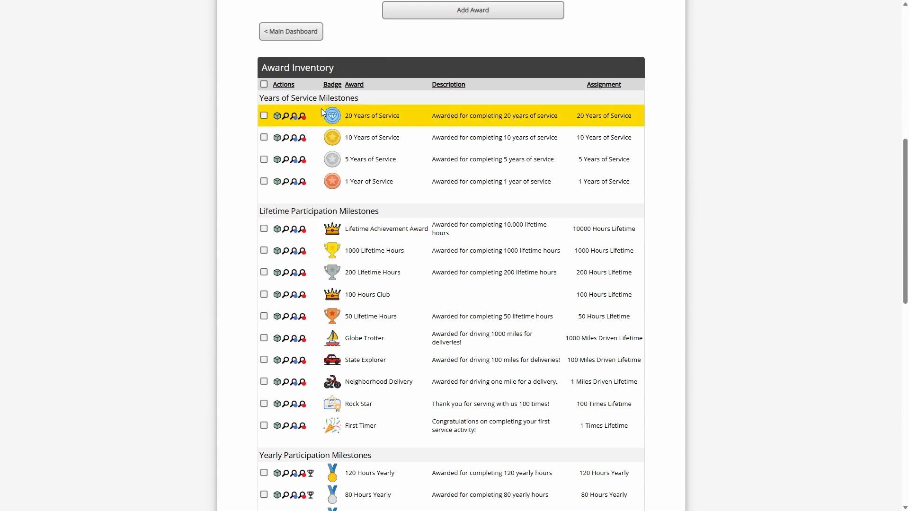
{"action": "scroll", "coordinate": [273, 274], "scroll_direction": "down", "scroll_amount": 4}
{"action": "left_click_drag", "start_coordinate": [267, 264], "coordinate": [382, 265]}
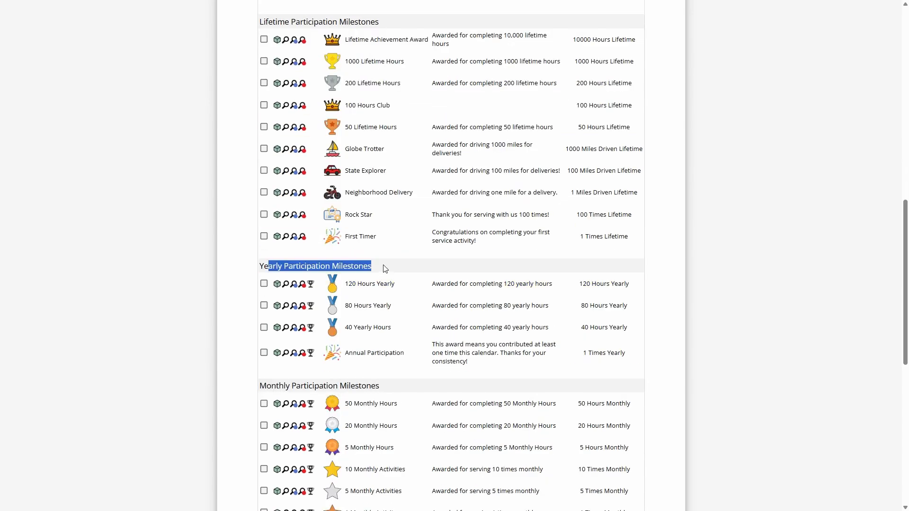
{"action": "scroll", "coordinate": [376, 229], "scroll_direction": "down", "scroll_amount": 1}
{"action": "scroll", "coordinate": [376, 229], "scroll_direction": "down", "scroll_amount": 1}
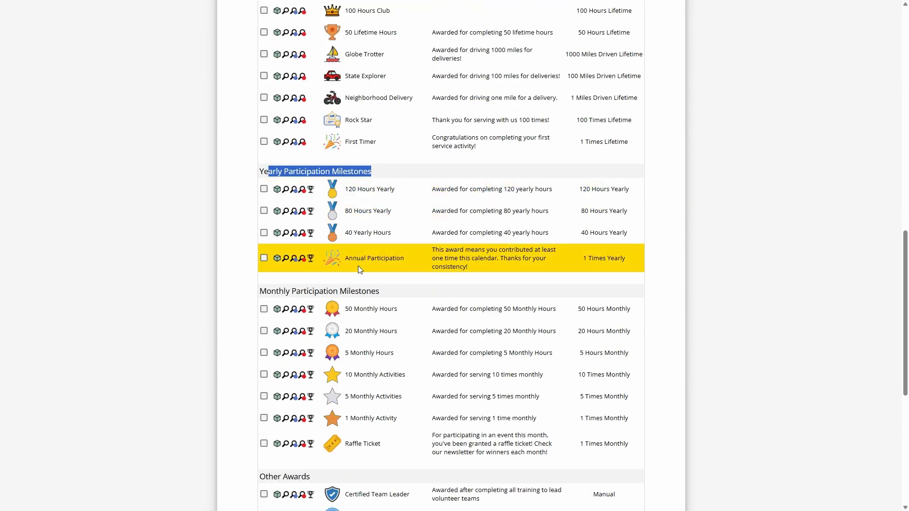
{"action": "left_click_drag", "start_coordinate": [348, 259], "coordinate": [491, 271]}
{"action": "left_click", "coordinate": [450, 260]}
{"action": "left_click", "coordinate": [448, 257]}
{"action": "left_click", "coordinate": [487, 274]}
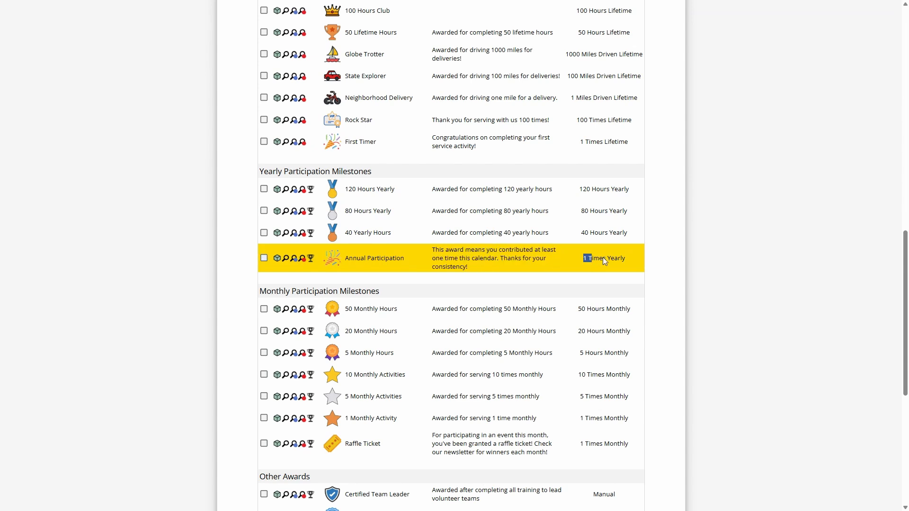
{"action": "left_click", "coordinate": [618, 258]}
{"action": "mouse_move", "coordinate": [310, 262]}
{"action": "left_click", "coordinate": [615, 259]}
{"action": "left_click", "coordinate": [469, 255]}
{"action": "left_click", "coordinate": [461, 254]}
{"action": "left_click", "coordinate": [451, 257]}
- Manually process the Annual Participation award assignment for the prior award period with processing date 12/11/2024
{"action": "left_click", "coordinate": [312, 261]}
{"action": "left_click", "coordinate": [445, 282]}
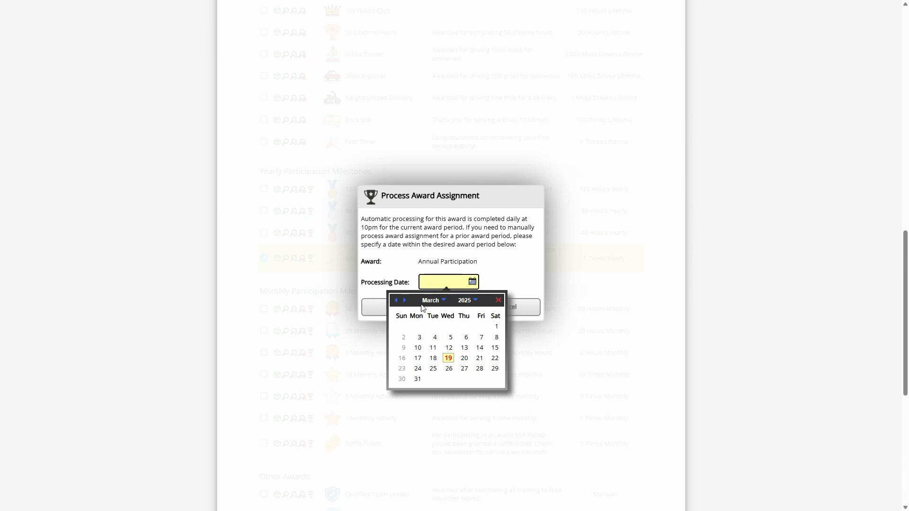
{"action": "left_click", "coordinate": [395, 300]}
{"action": "left_click", "coordinate": [396, 301]}
{"action": "left_click", "coordinate": [396, 300]}
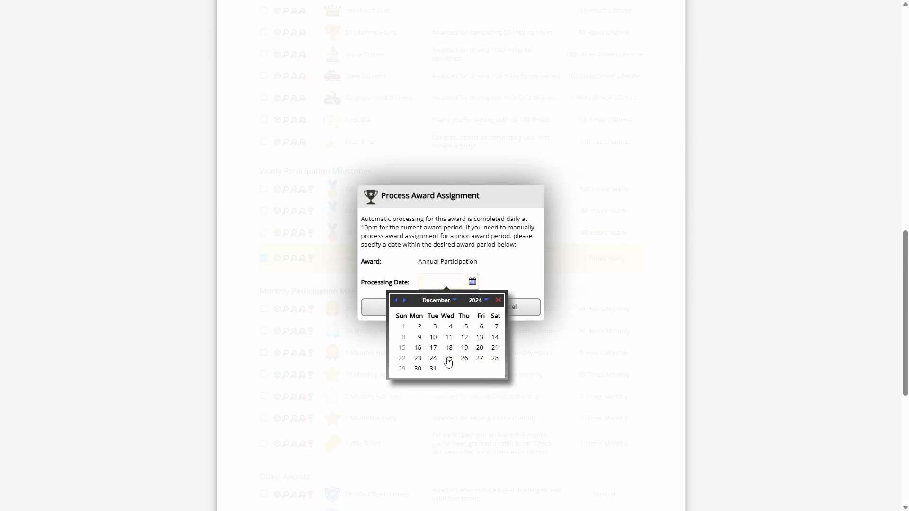
{"action": "left_click", "coordinate": [449, 337]}
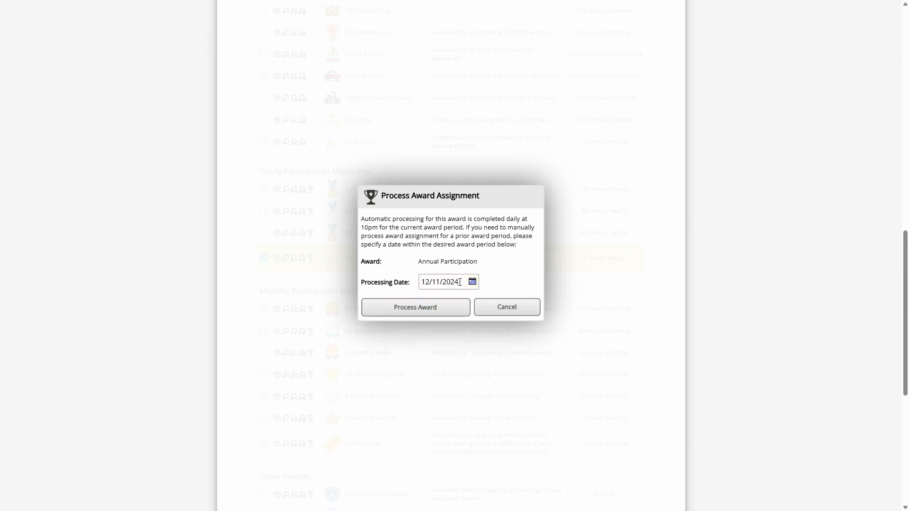
{"action": "left_click", "coordinate": [430, 310]}
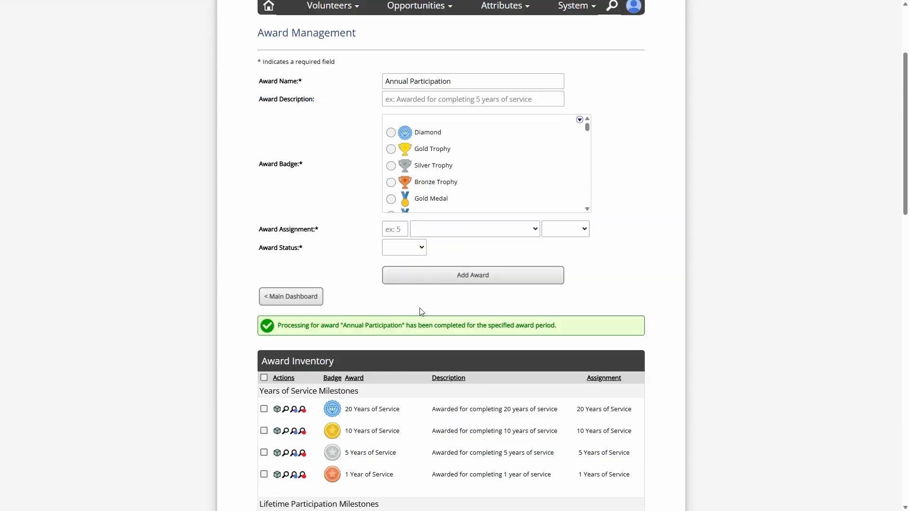
{"action": "scroll", "coordinate": [421, 312], "scroll_direction": "down", "scroll_amount": 12}
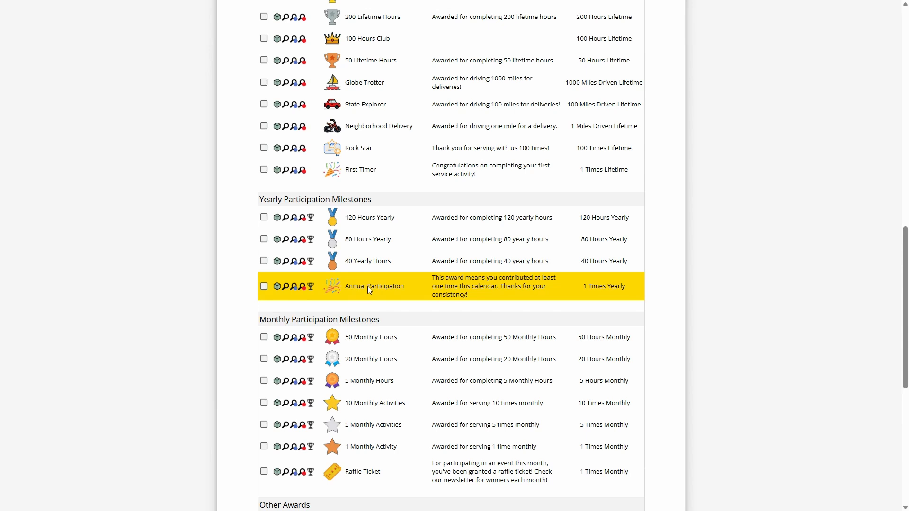
{"action": "left_click", "coordinate": [310, 286]}
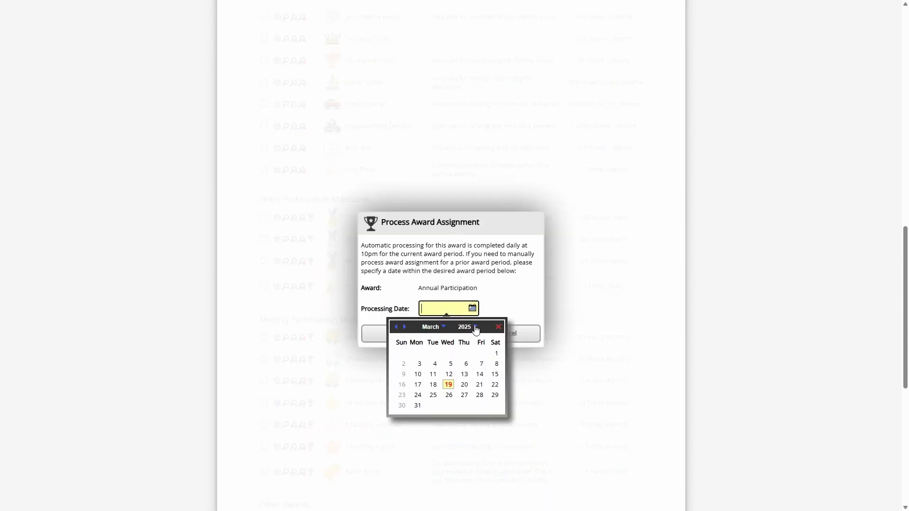
{"action": "left_click", "coordinate": [499, 327]}
{"action": "left_click", "coordinate": [512, 335]}
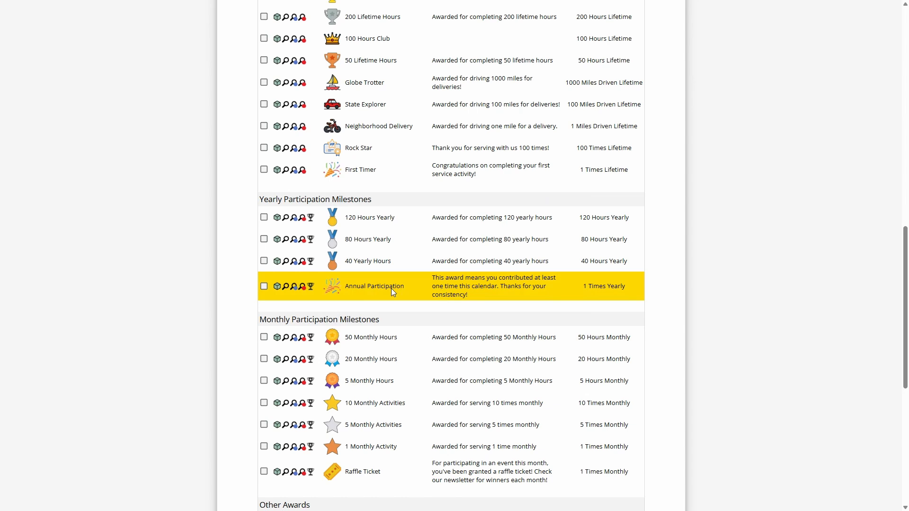
- Examine the awards listed under Monthly Participation Milestones, including 1 Monthly Activity
{"action": "scroll", "coordinate": [363, 282], "scroll_direction": "down", "scroll_amount": 3}
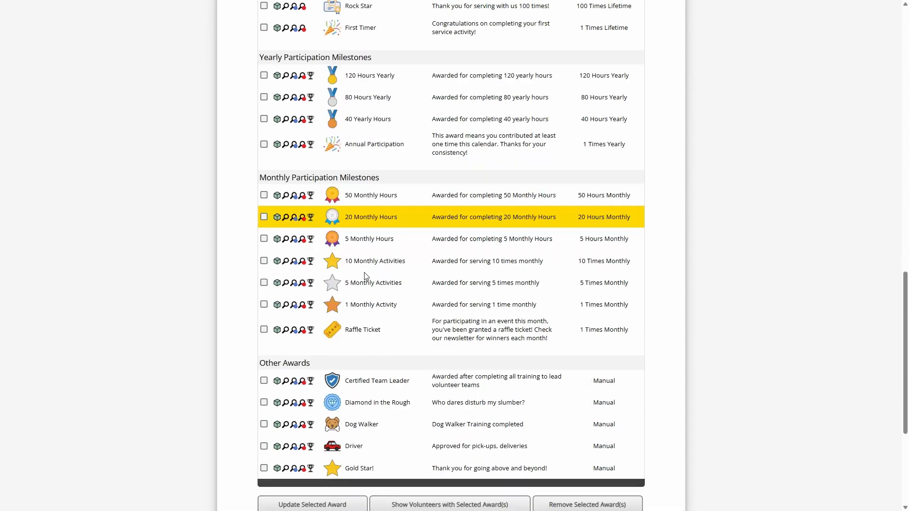
{"action": "left_click_drag", "start_coordinate": [266, 178], "coordinate": [381, 176]}
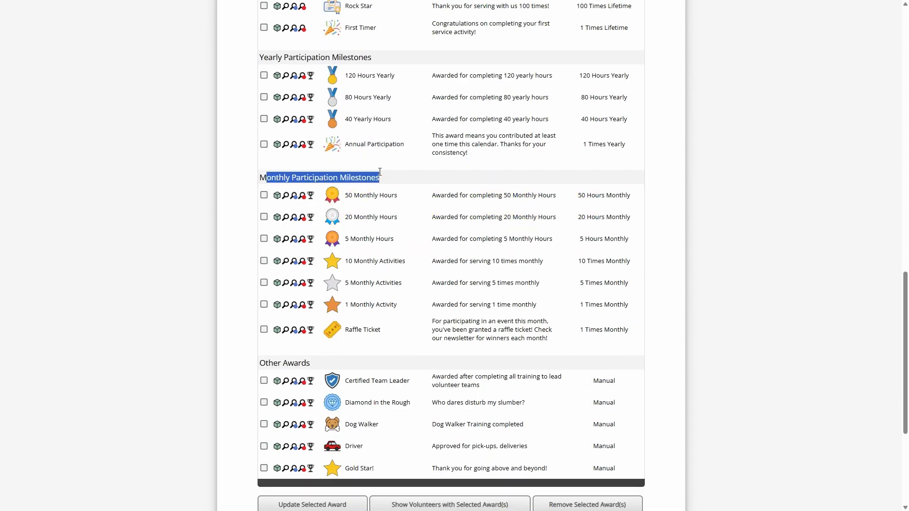
{"action": "left_click", "coordinate": [380, 179]}
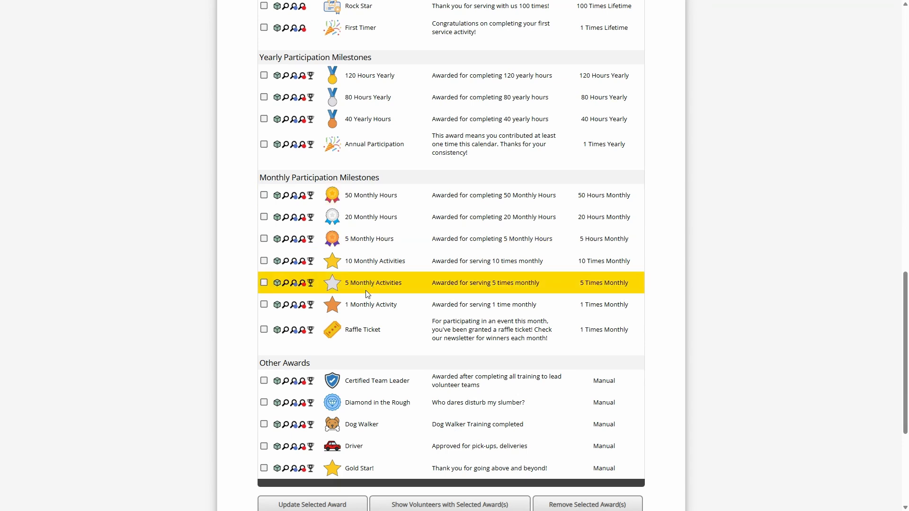
{"action": "scroll", "coordinate": [379, 294], "scroll_direction": "down", "scroll_amount": 2}
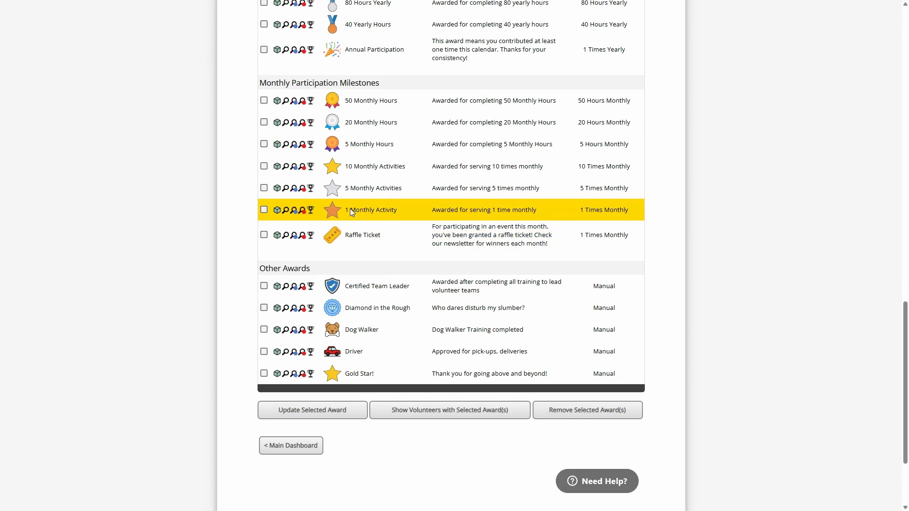
{"action": "left_click_drag", "start_coordinate": [350, 208], "coordinate": [384, 208]}
{"action": "left_click", "coordinate": [501, 208]}
{"action": "left_click", "coordinate": [483, 233]}
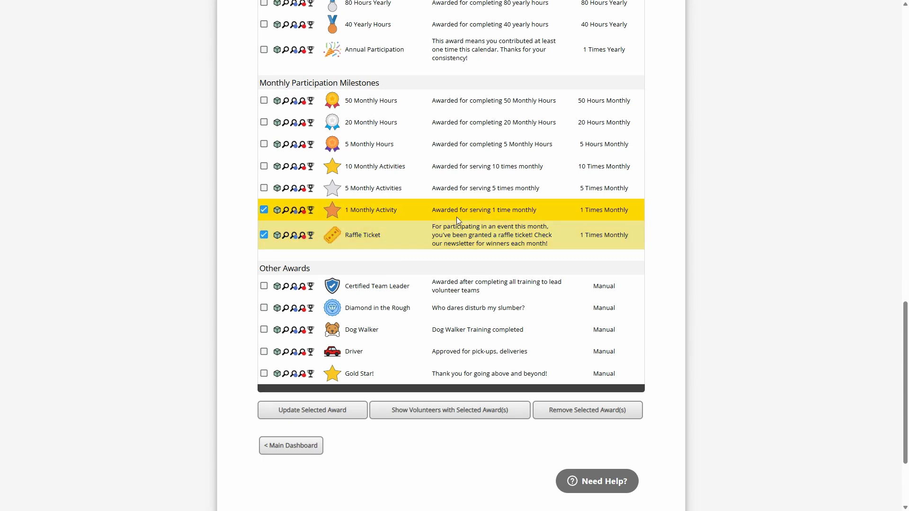
{"action": "left_click", "coordinate": [482, 213]}
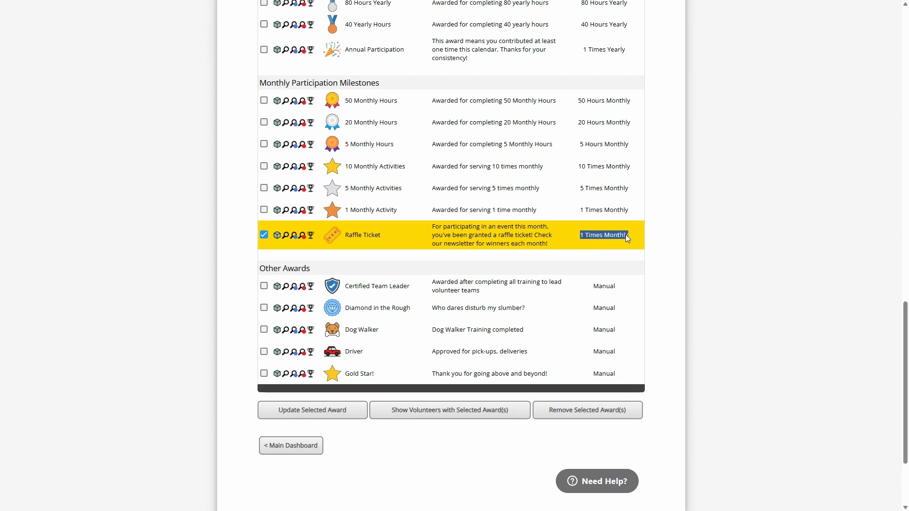
- Examine the Raffle Ticket award's description and its monthly milestone category
{"action": "left_click", "coordinate": [478, 235]}
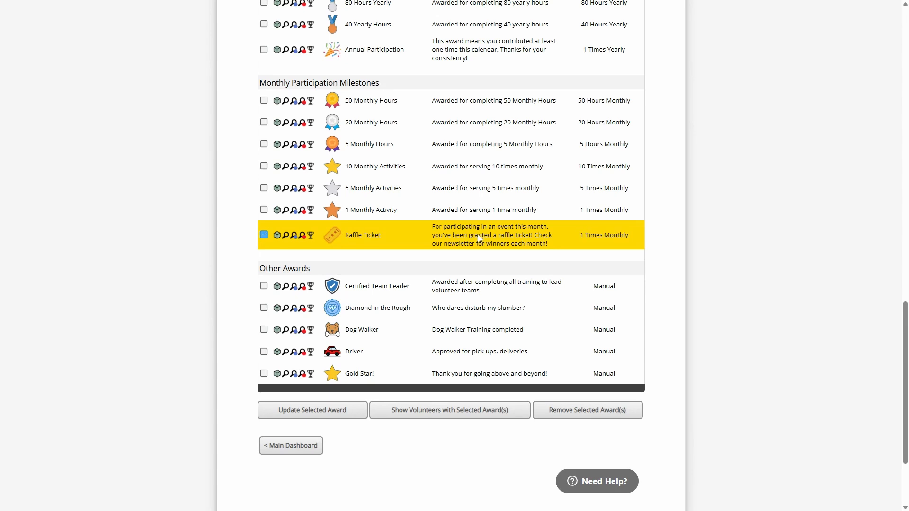
{"action": "left_click", "coordinate": [356, 234]}
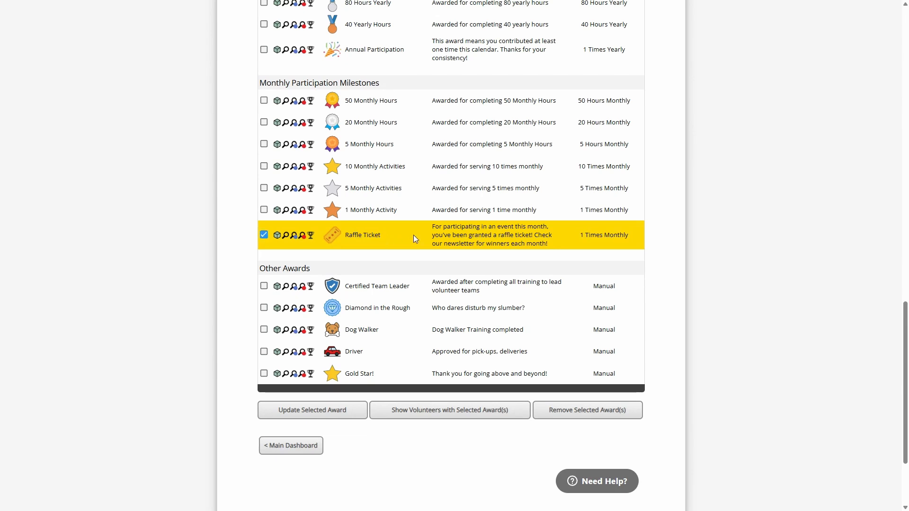
{"action": "left_click", "coordinate": [473, 237]}
{"action": "left_click", "coordinate": [470, 236]}
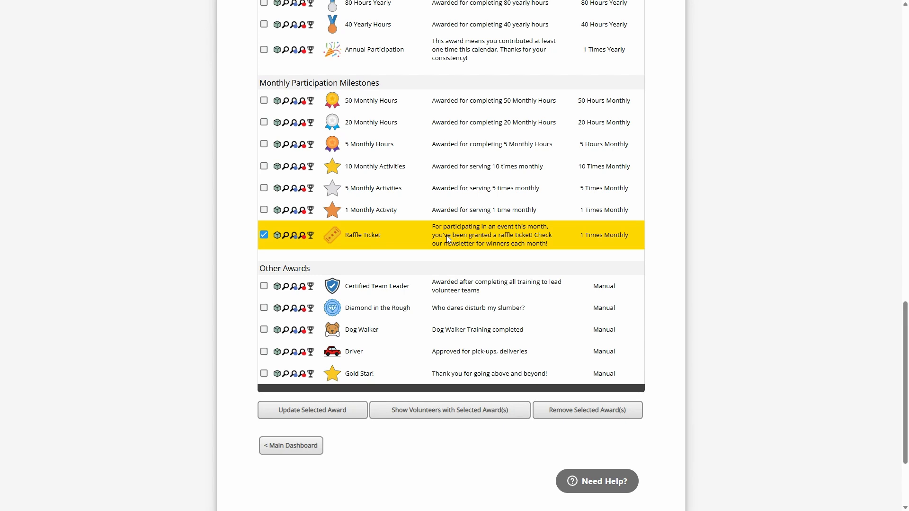
{"action": "left_click", "coordinate": [483, 238]}
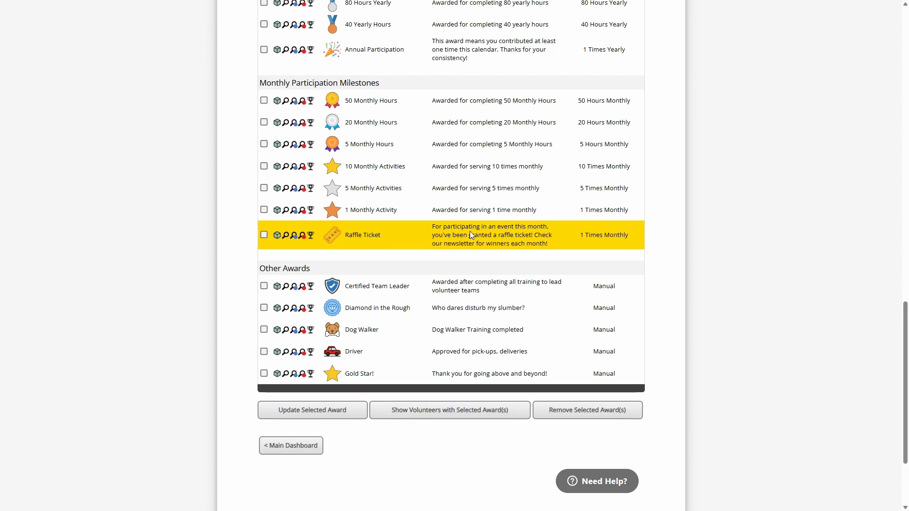
{"action": "left_click_drag", "start_coordinate": [280, 82], "coordinate": [316, 83]}
{"action": "left_click", "coordinate": [315, 83]}
{"action": "left_click", "coordinate": [403, 236]}
{"action": "left_click_drag", "start_coordinate": [467, 231], "coordinate": [545, 242]}
- Open the advanced volunteer search from the main dashboard and expand its volunteer award options
{"action": "left_click", "coordinate": [299, 447]}
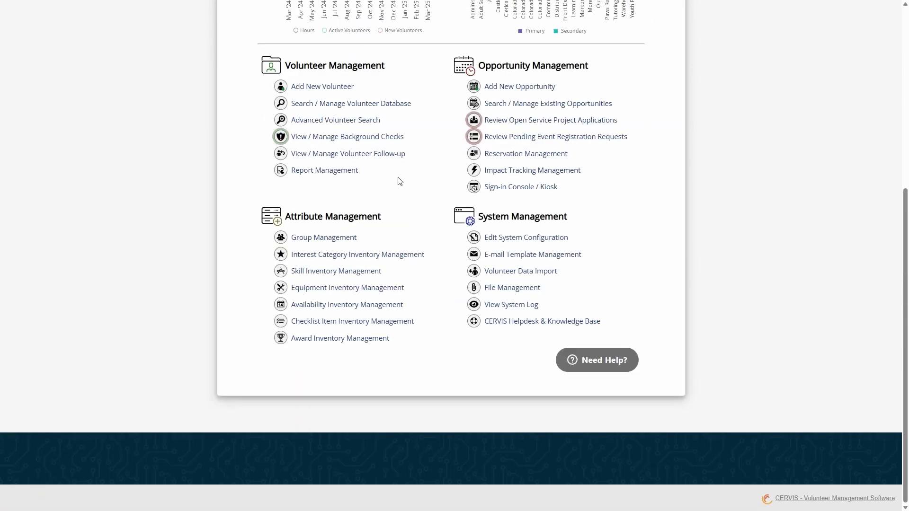
{"action": "left_click", "coordinate": [338, 121]}
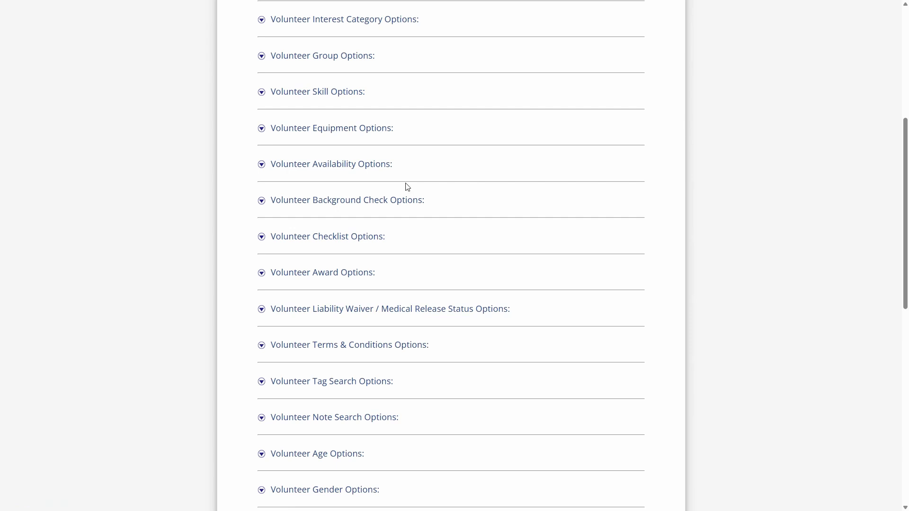
{"action": "left_click", "coordinate": [372, 273]}
{"action": "scroll", "coordinate": [374, 261], "scroll_direction": "down", "scroll_amount": 3}
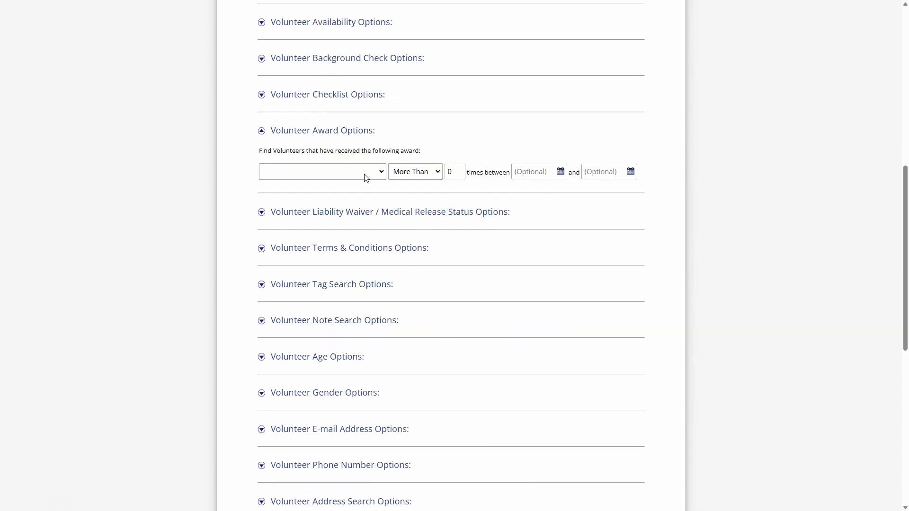
- Set the award criterion to Raffle Ticket (1 Times Monthly) received more than 5 times
{"action": "left_click", "coordinate": [362, 171]}
{"action": "scroll", "coordinate": [334, 337], "scroll_direction": "down", "scroll_amount": 3}
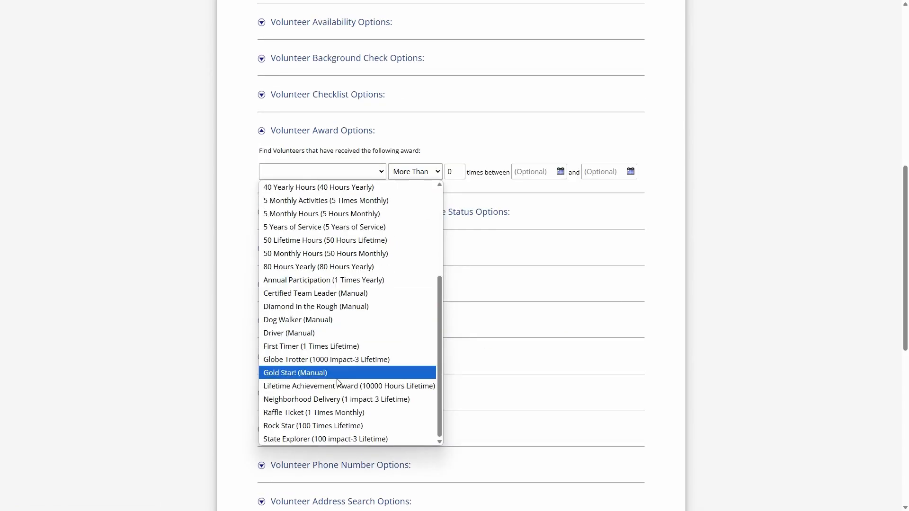
{"action": "left_click", "coordinate": [334, 413]}
{"action": "left_click", "coordinate": [454, 171]}
{"action": "left_click", "coordinate": [455, 172]}
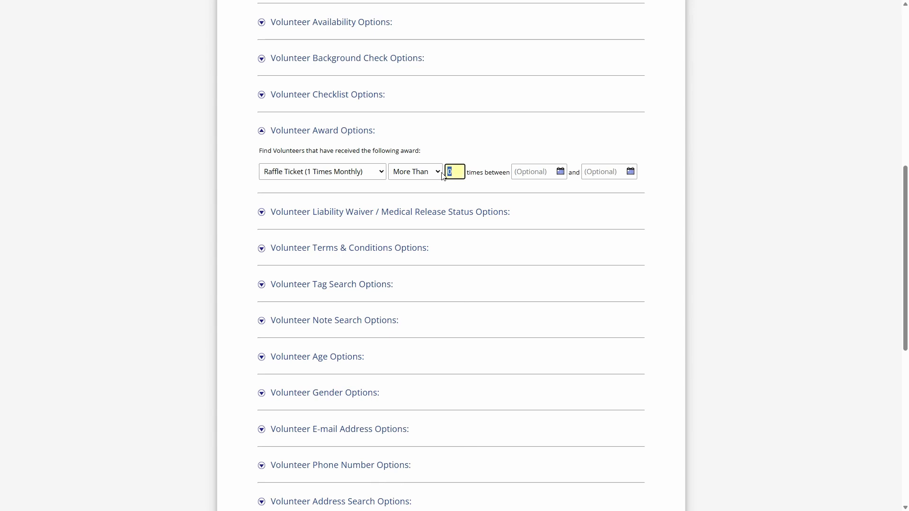
{"action": "type", "text": "5"}
- Set the award criterion's date range to start on 01/01/2025 and pick an end date
{"action": "left_click", "coordinate": [536, 171]}
{"action": "left_click", "coordinate": [558, 190]}
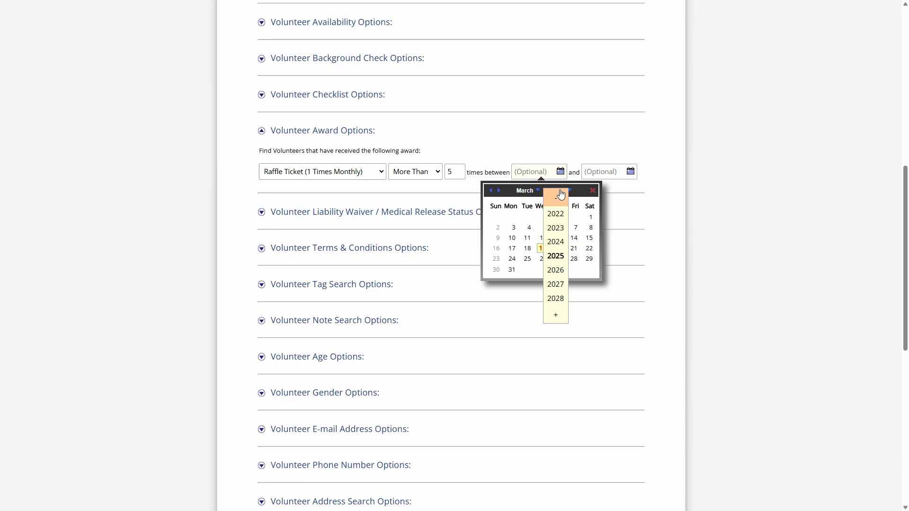
{"action": "left_click", "coordinate": [562, 257]}
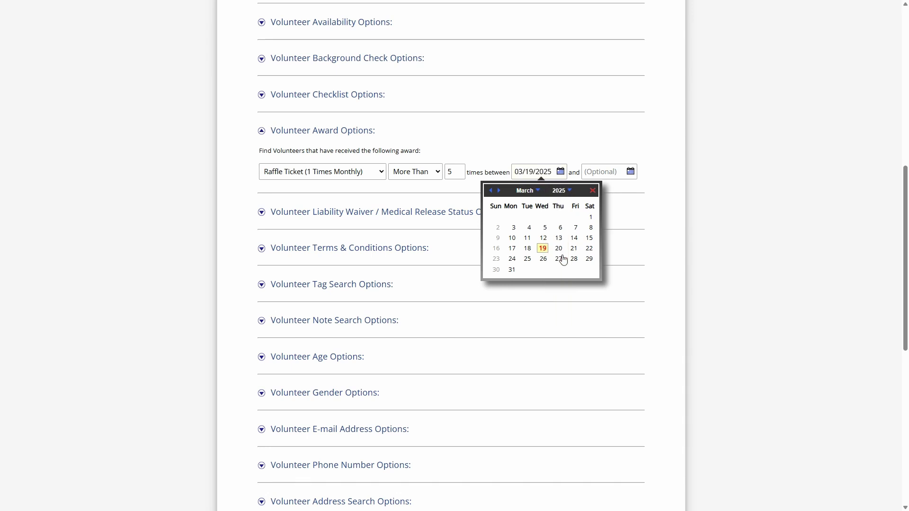
{"action": "left_click", "coordinate": [531, 192]}
{"action": "left_click", "coordinate": [531, 196]}
{"action": "left_click", "coordinate": [545, 220]}
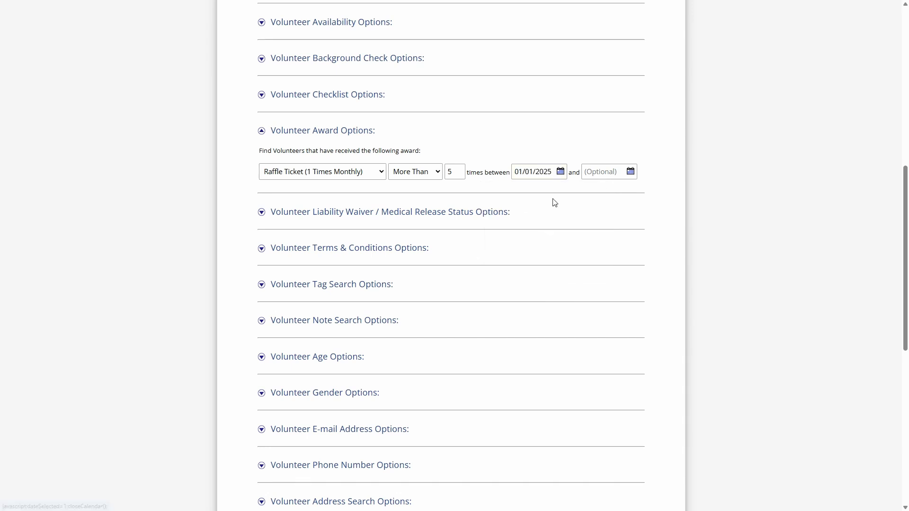
{"action": "left_click", "coordinate": [457, 169]}
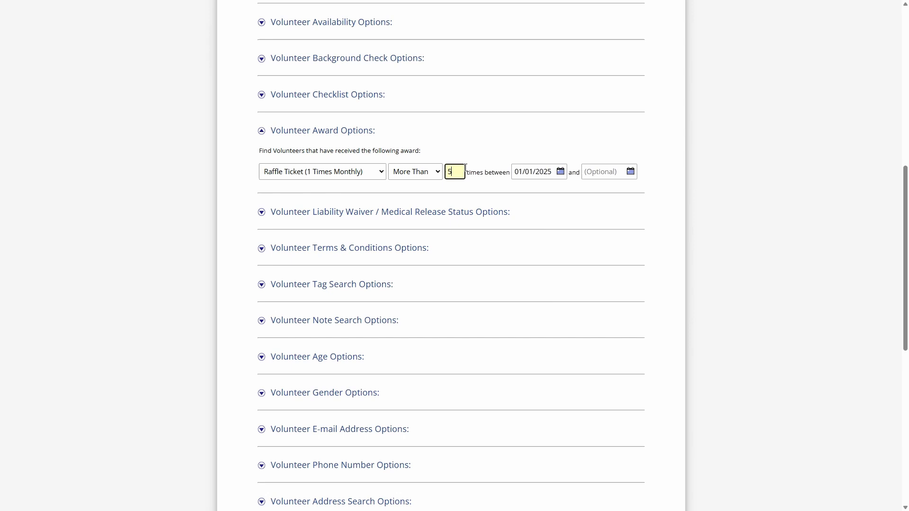
{"action": "left_click", "coordinate": [612, 174]}
{"action": "left_click", "coordinate": [587, 249]}
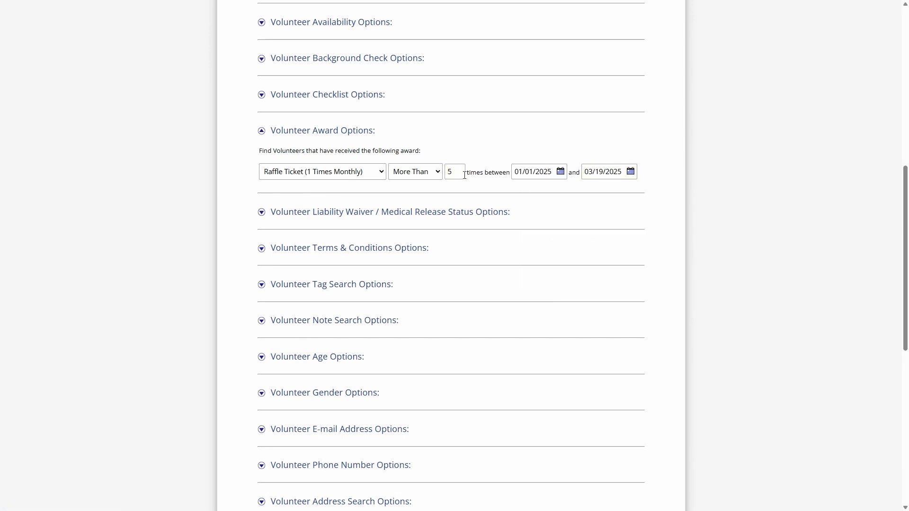
{"action": "double_click", "coordinate": [449, 172]}
- Leave the advanced search through the main dashboard and look over the award inventory on the Award Management page
{"action": "scroll", "coordinate": [450, 148], "scroll_direction": "down", "scroll_amount": 10}
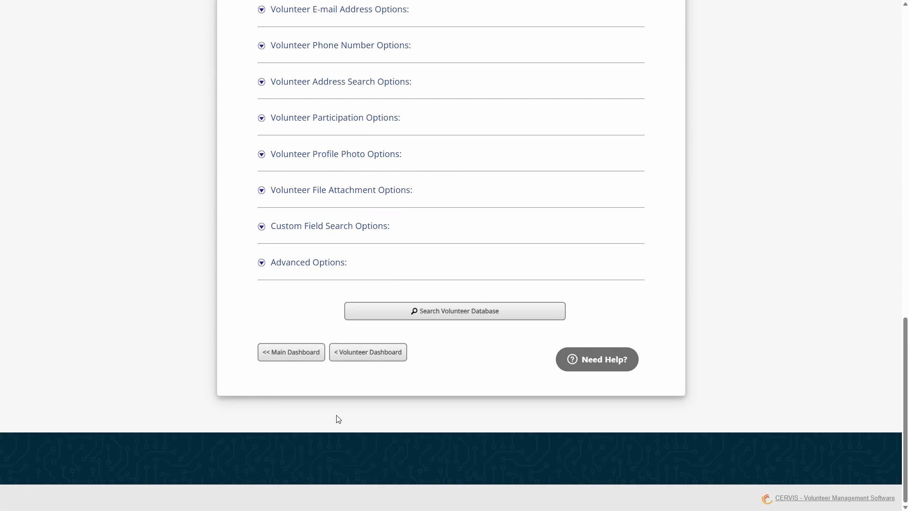
{"action": "left_click", "coordinate": [307, 352]}
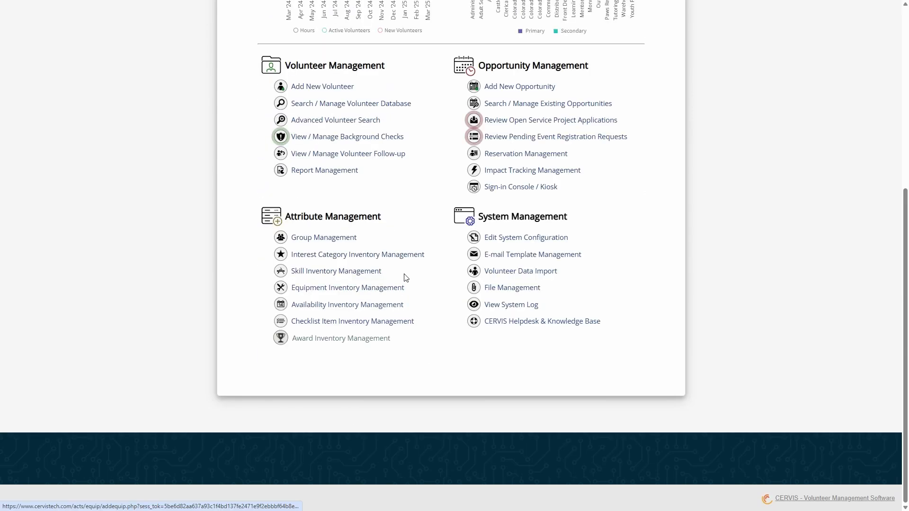
{"action": "left_click", "coordinate": [334, 339]}
{"action": "scroll", "coordinate": [377, 275], "scroll_direction": "down", "scroll_amount": 6}
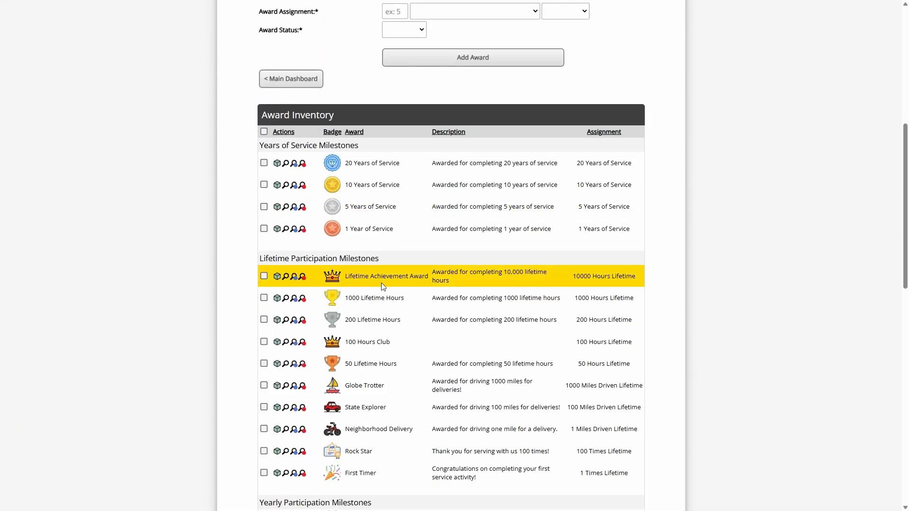
{"action": "scroll", "coordinate": [377, 284], "scroll_direction": "up", "scroll_amount": 2}
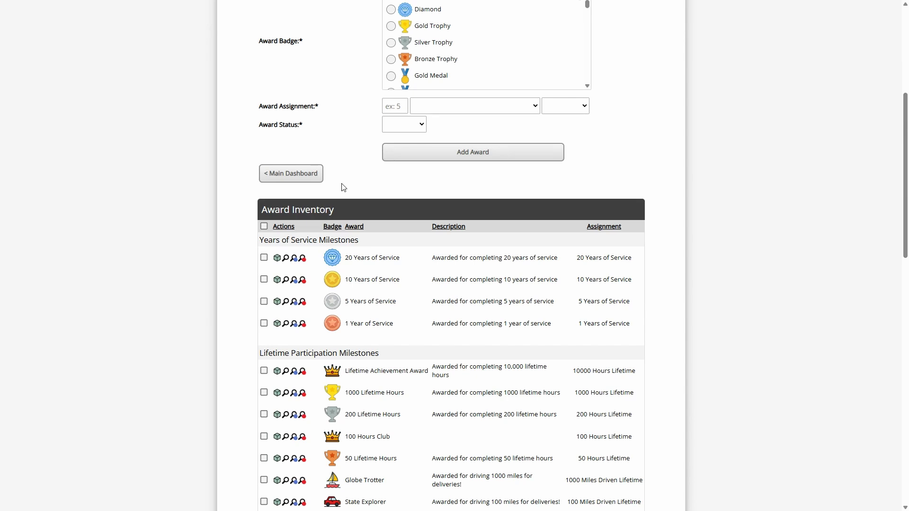
- Return to the main dashboard and switch to viewing the system at volunteer access level
{"action": "left_click", "coordinate": [313, 175]}
{"action": "scroll", "coordinate": [631, 192], "scroll_direction": "up", "scroll_amount": 5}
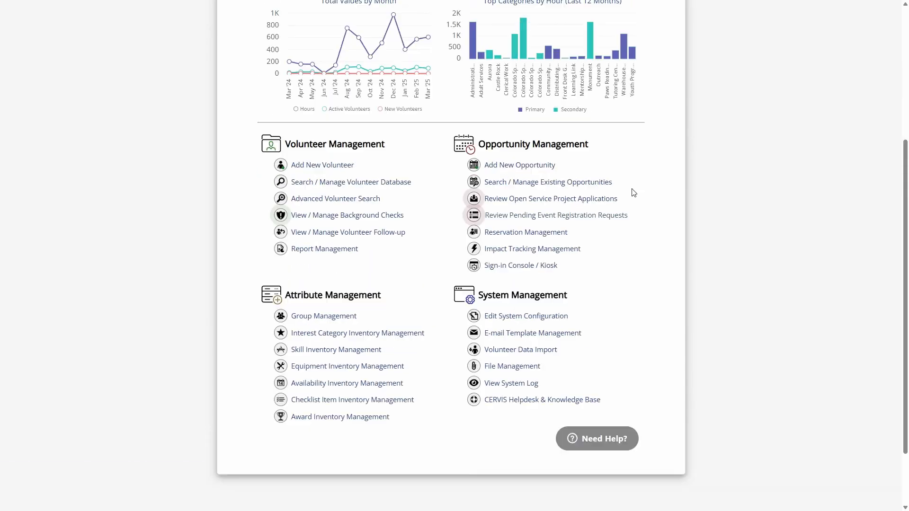
{"action": "left_click", "coordinate": [634, 145]}
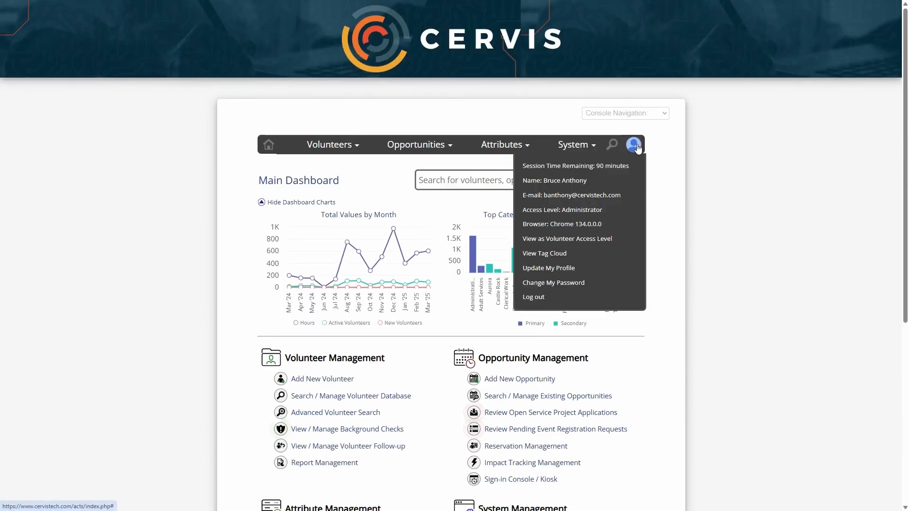
{"action": "left_click", "coordinate": [567, 240]}
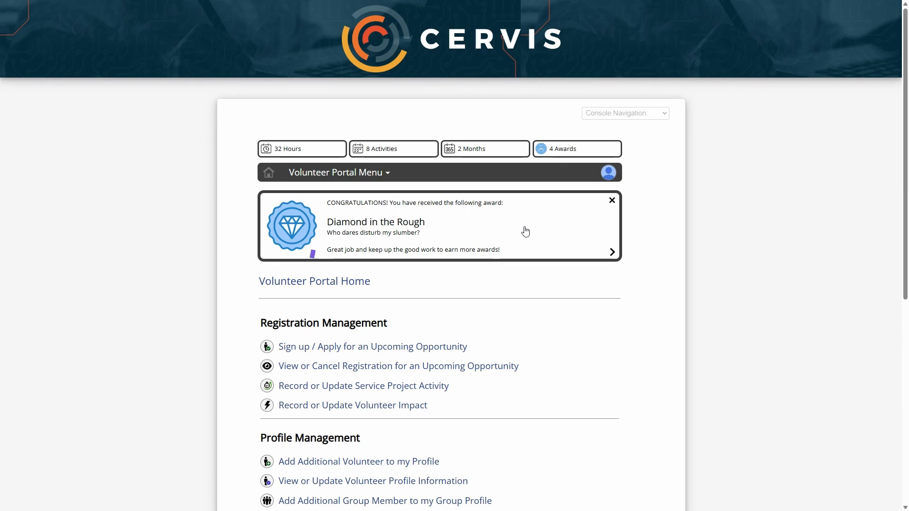
- Open the volunteer's award history from the Diamond in the Rough notice and examine the received and upcoming awards in every milestone category
{"action": "left_click", "coordinate": [490, 223]}
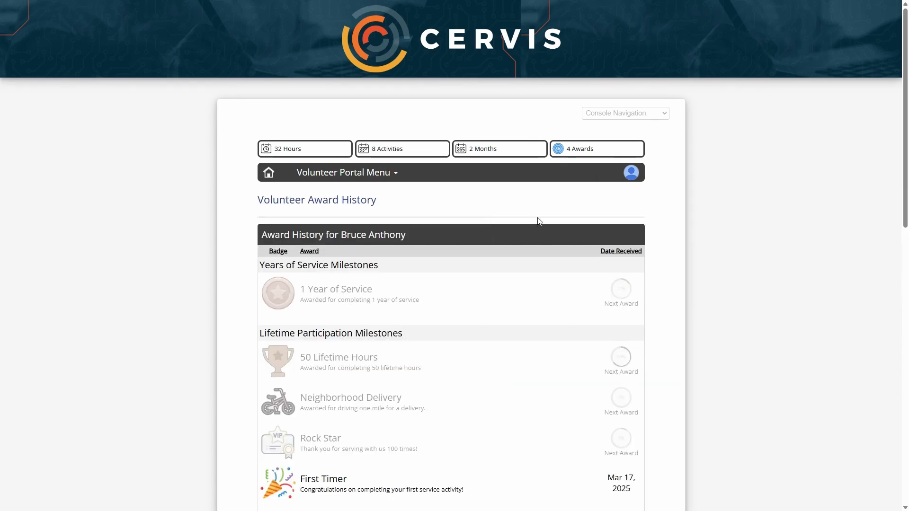
{"action": "scroll", "coordinate": [653, 201], "scroll_direction": "down", "scroll_amount": 2}
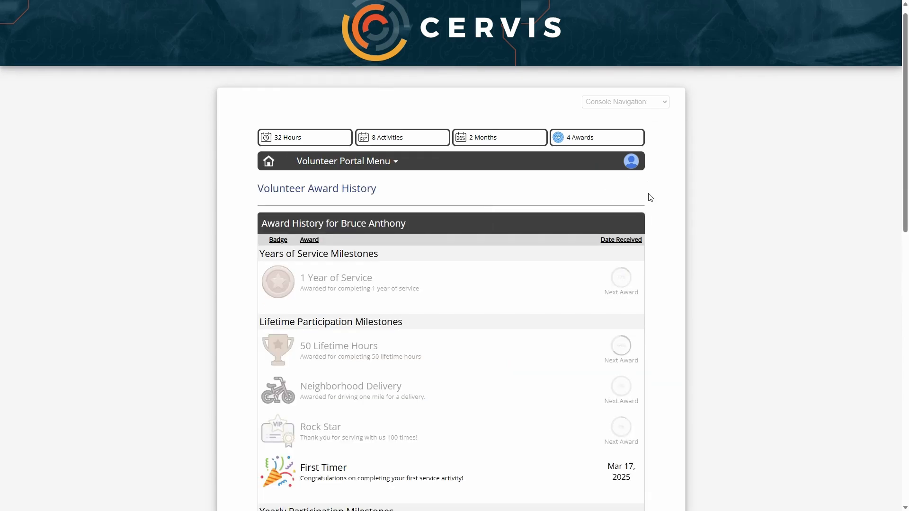
{"action": "scroll", "coordinate": [670, 212], "scroll_direction": "down", "scroll_amount": 2}
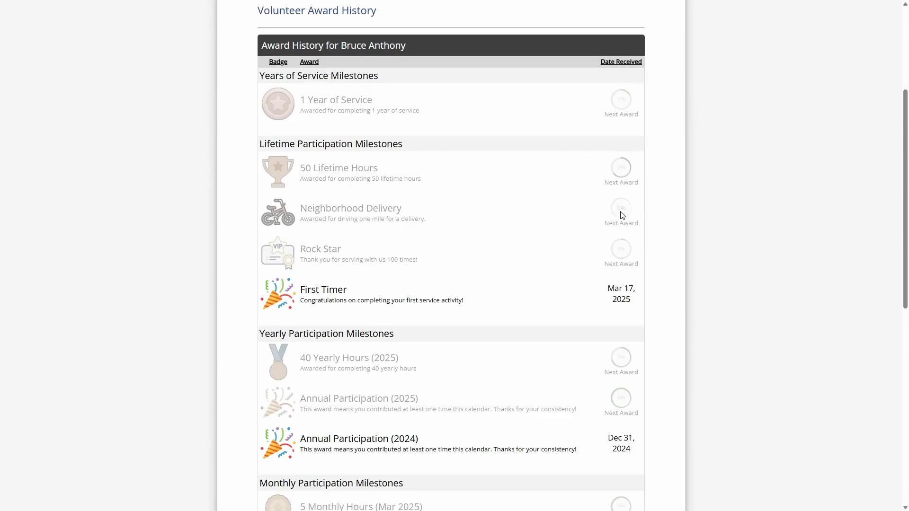
{"action": "scroll", "coordinate": [624, 296], "scroll_direction": "down", "scroll_amount": 1}
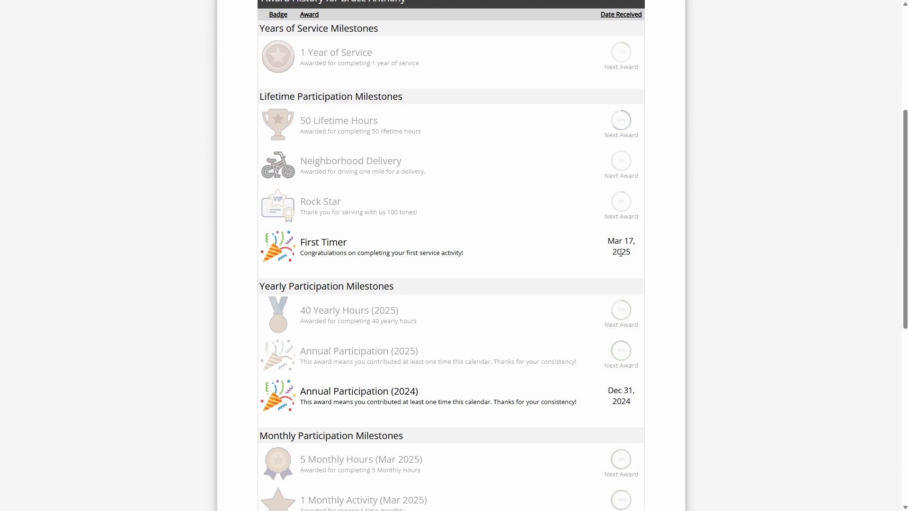
{"action": "scroll", "coordinate": [620, 339], "scroll_direction": "down", "scroll_amount": 2}
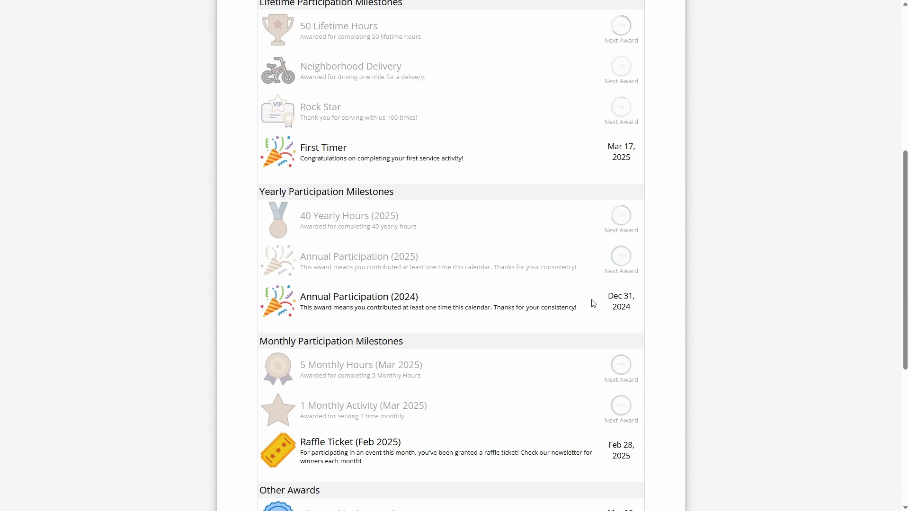
{"action": "scroll", "coordinate": [347, 334], "scroll_direction": "down", "scroll_amount": 2}
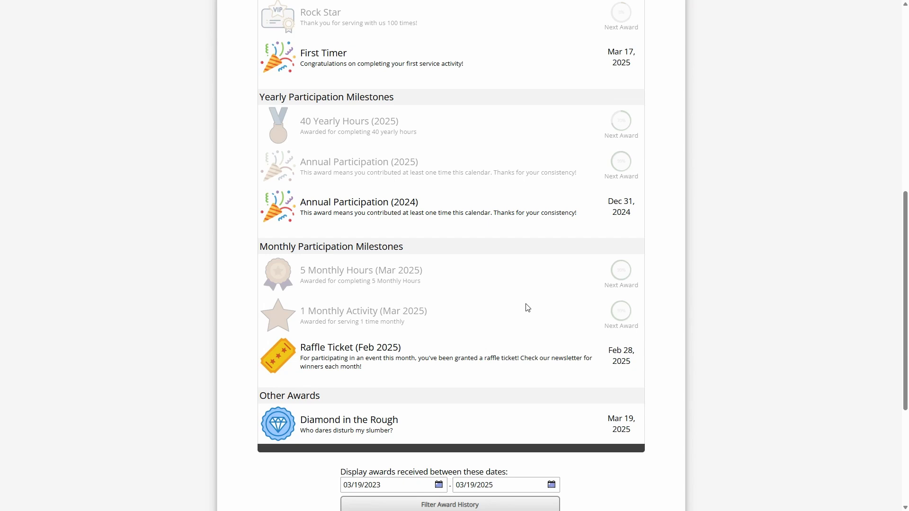
- Examine the volunteer's award history, comparing greyed-out upcoming awards with received ones such as the Raffle Ticket (Feb 2025)
{"action": "scroll", "coordinate": [529, 307], "scroll_direction": "down", "scroll_amount": 1}
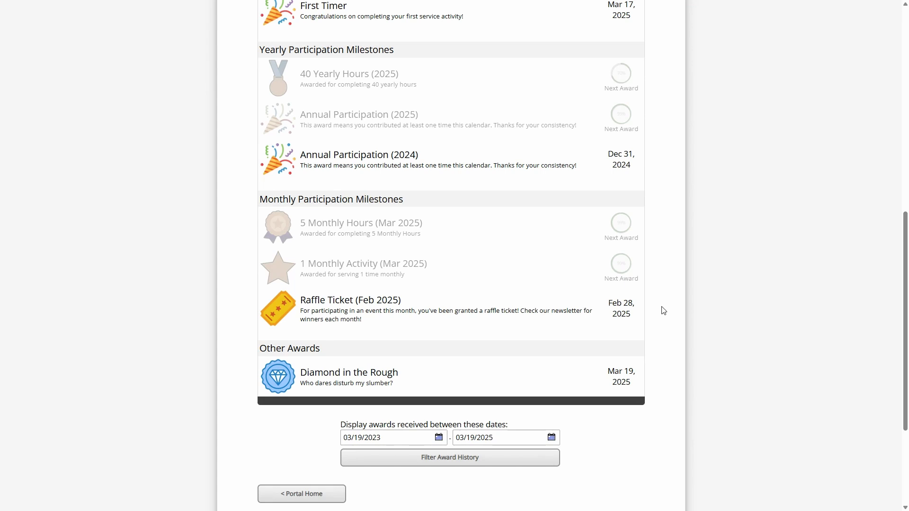
{"action": "scroll", "coordinate": [651, 318], "scroll_direction": "up", "scroll_amount": 2}
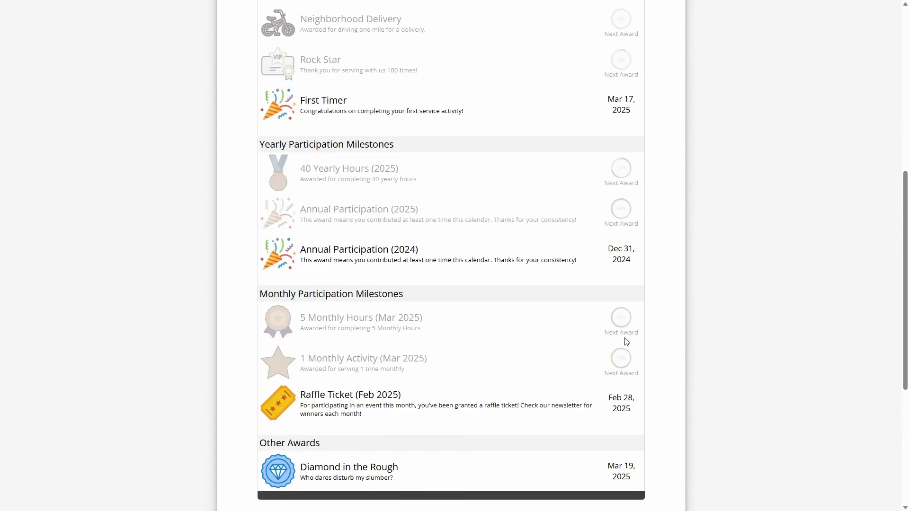
{"action": "scroll", "coordinate": [641, 246], "scroll_direction": "up", "scroll_amount": 5}
{"action": "scroll", "coordinate": [637, 269], "scroll_direction": "up", "scroll_amount": 2}
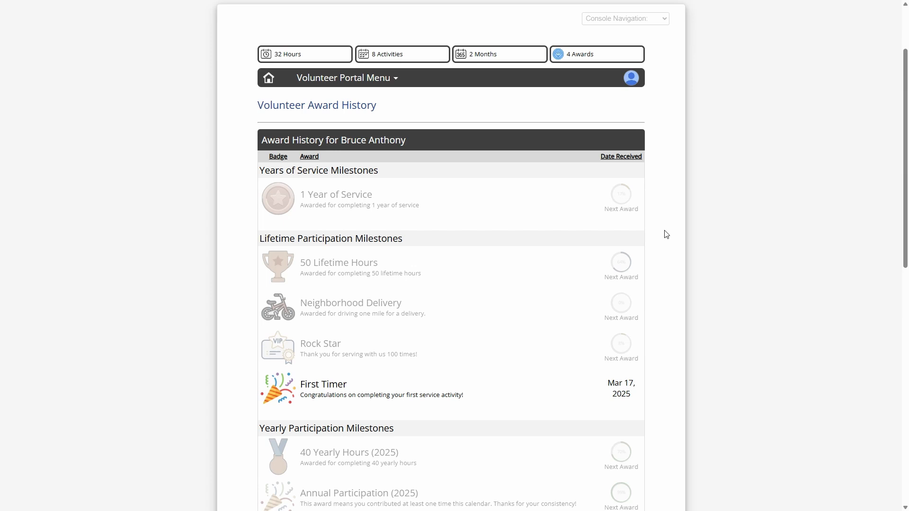
{"action": "scroll", "coordinate": [664, 235], "scroll_direction": "down", "scroll_amount": 5}
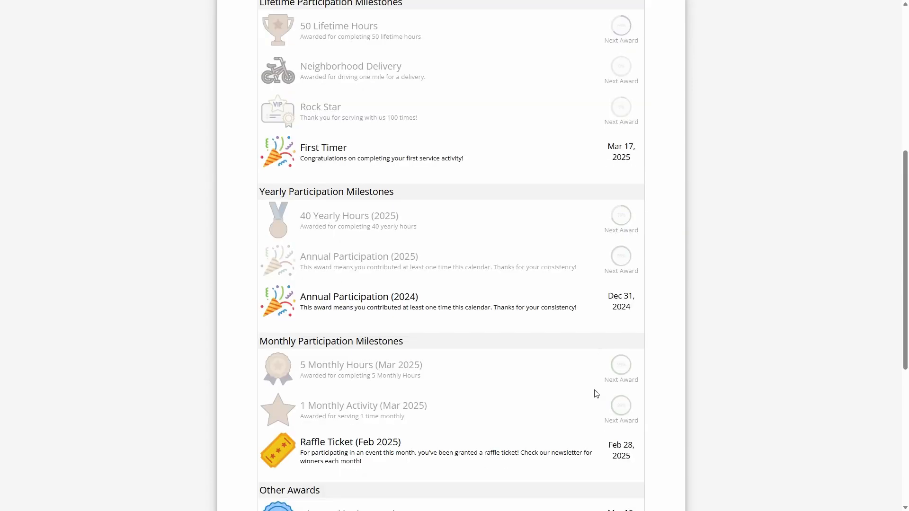
{"action": "scroll", "coordinate": [594, 392], "scroll_direction": "down", "scroll_amount": 3}
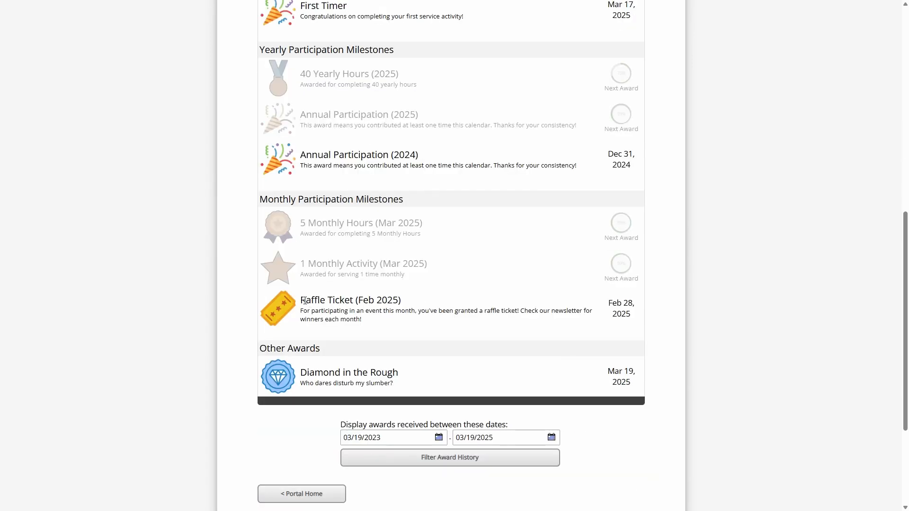
{"action": "left_click_drag", "start_coordinate": [304, 301], "coordinate": [349, 305]}
{"action": "left_click", "coordinate": [343, 308]}
{"action": "scroll", "coordinate": [350, 308], "scroll_direction": "up", "scroll_amount": 2}
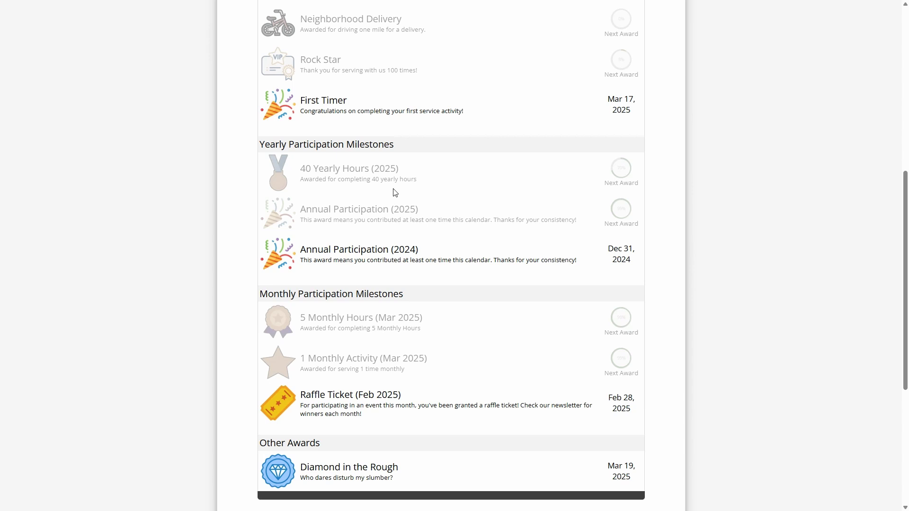
{"action": "scroll", "coordinate": [470, 253], "scroll_direction": "down", "scroll_amount": 5}
- Leave the award history for the volunteer portal home and switch back to administrator access level
{"action": "left_click", "coordinate": [315, 329]}
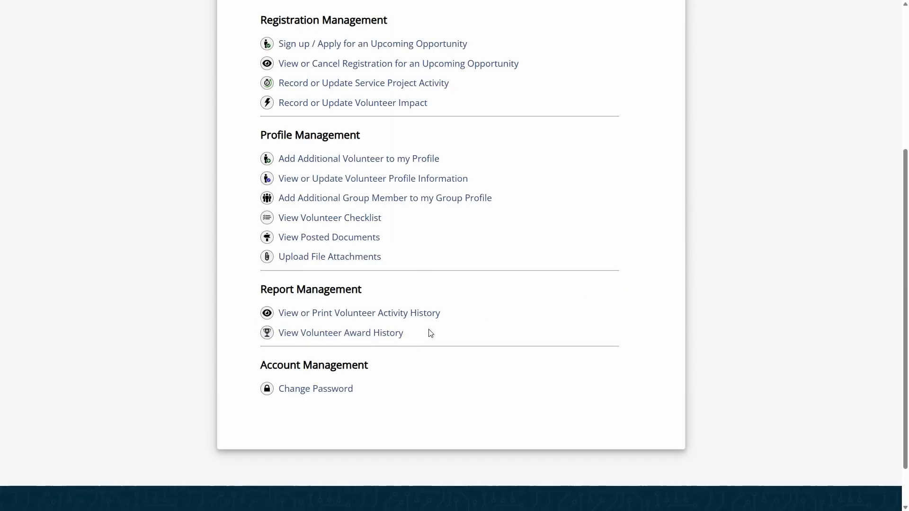
{"action": "scroll", "coordinate": [436, 339], "scroll_direction": "up", "scroll_amount": 3}
{"action": "scroll", "coordinate": [564, 322], "scroll_direction": "up", "scroll_amount": 1}
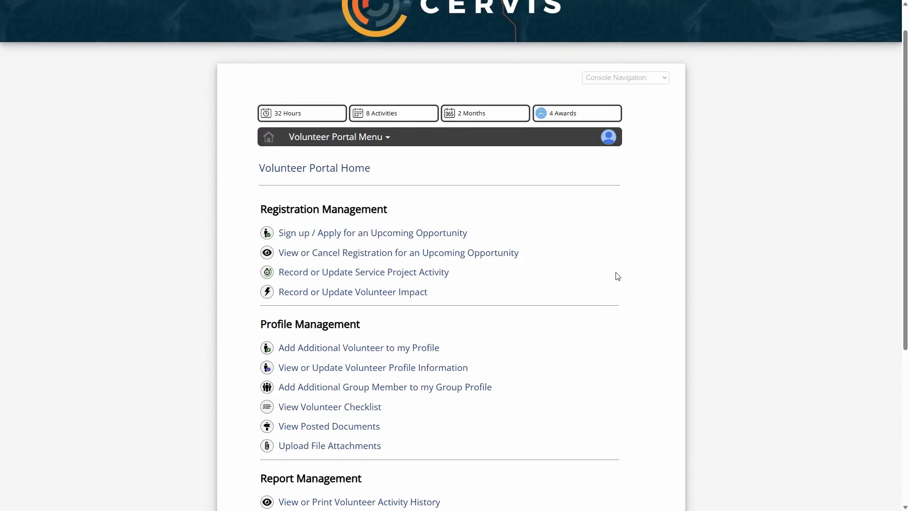
{"action": "left_click", "coordinate": [609, 141]}
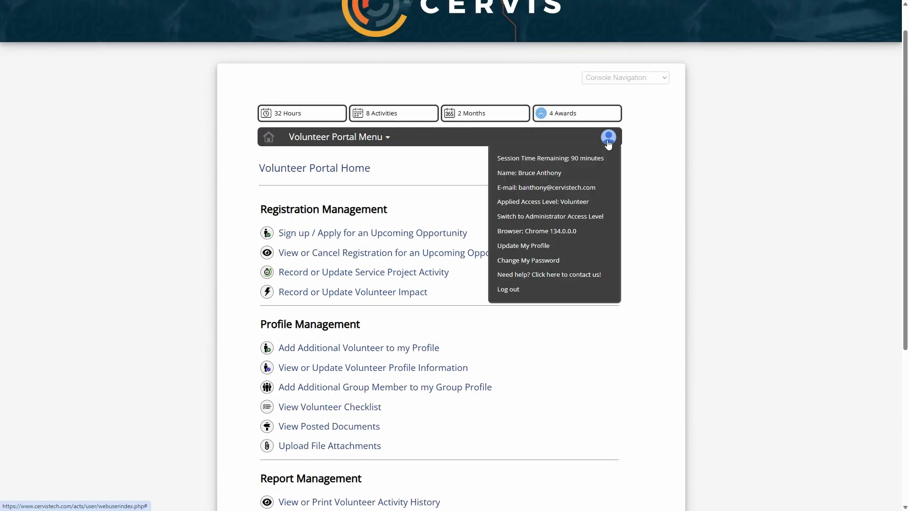
{"action": "left_click", "coordinate": [556, 217]}
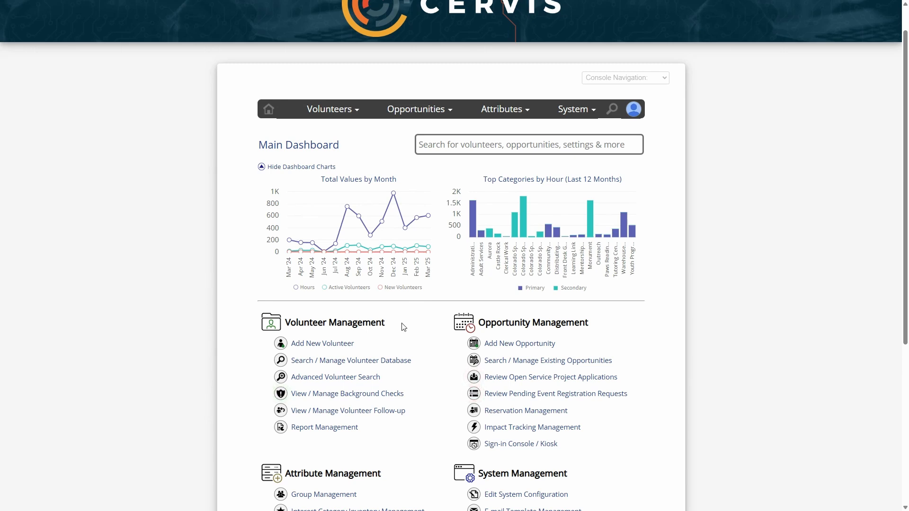
- Open Award Inventory Management from the main dashboard and go to the inventory's lifetime participation milestones
{"action": "scroll", "coordinate": [405, 332], "scroll_direction": "down", "scroll_amount": 2}
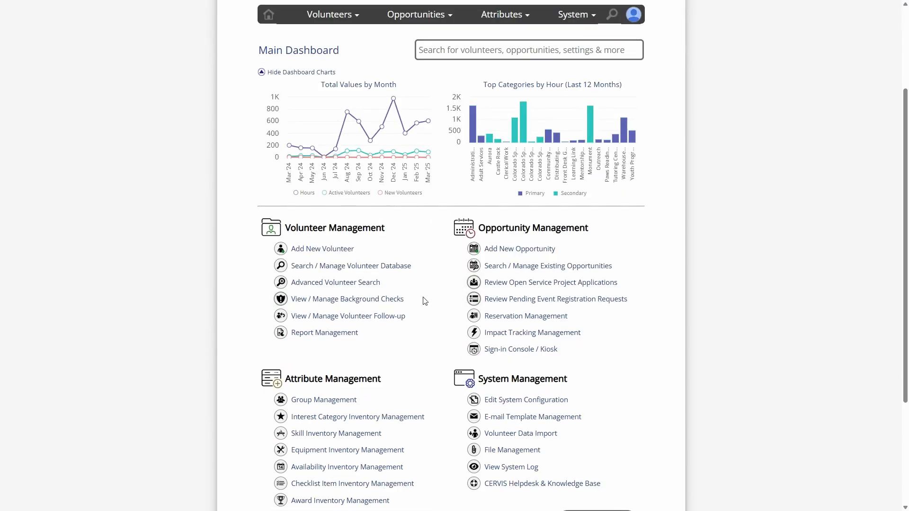
{"action": "scroll", "coordinate": [423, 313], "scroll_direction": "down", "scroll_amount": 3}
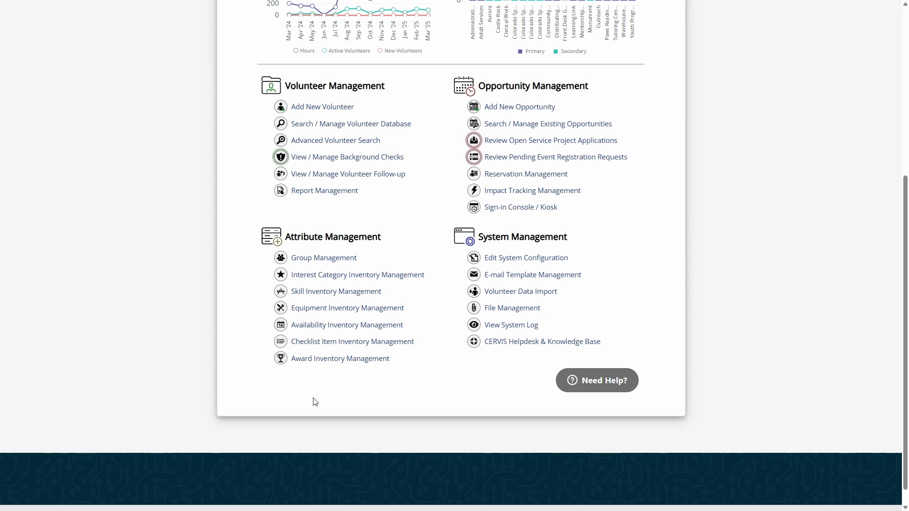
{"action": "left_click", "coordinate": [330, 360]}
{"action": "scroll", "coordinate": [363, 331], "scroll_direction": "down", "scroll_amount": 5}
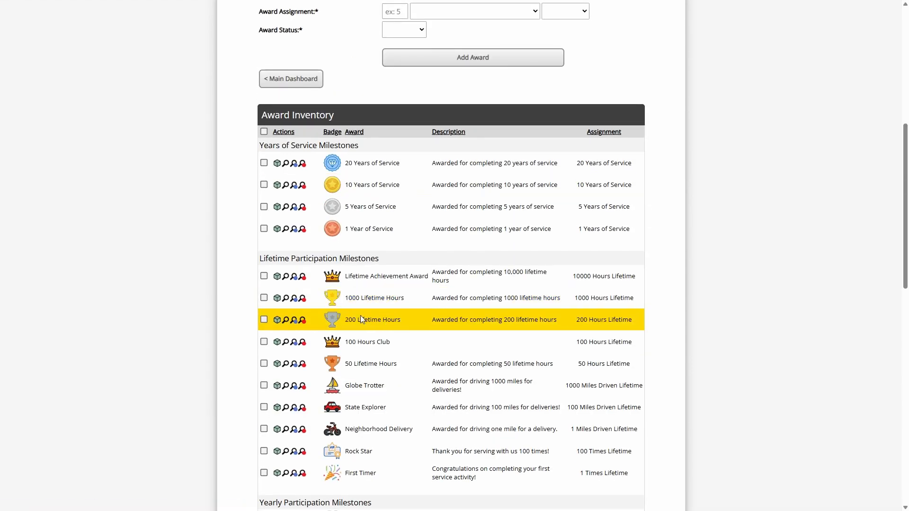
{"action": "left_click_drag", "start_coordinate": [345, 320], "coordinate": [399, 321]}
{"action": "left_click", "coordinate": [398, 322]}
{"action": "left_click", "coordinate": [399, 321]}
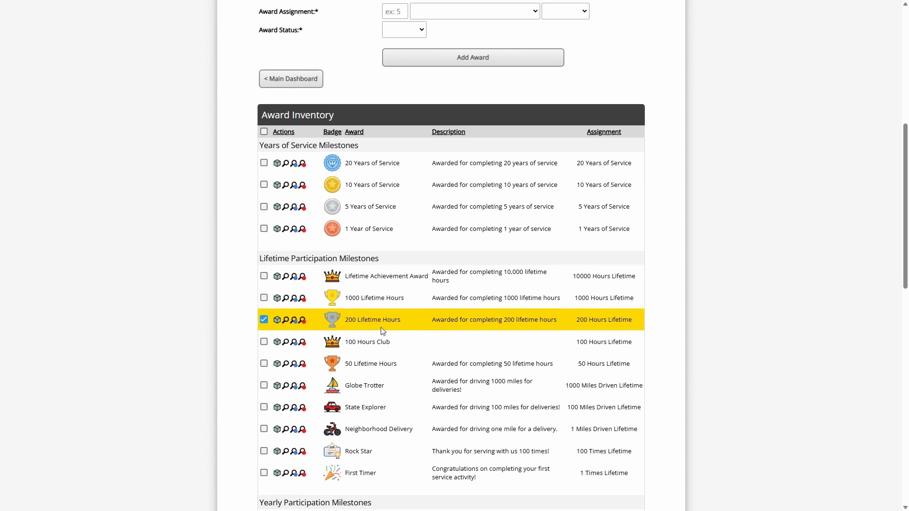
{"action": "left_click", "coordinate": [394, 365]}
{"action": "left_click", "coordinate": [357, 318]}
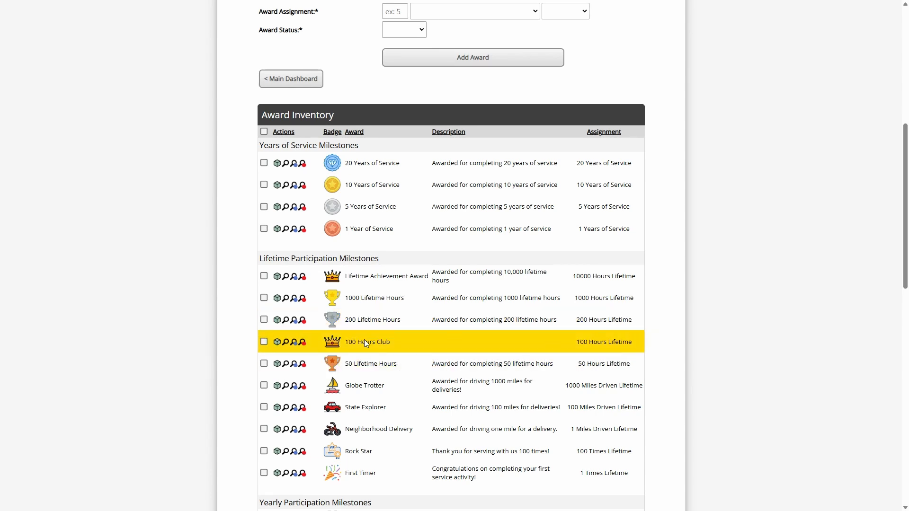
- List the volunteers who have received the 50 Lifetime Hours award, using the award's own search in the inventory
{"action": "left_click", "coordinate": [355, 365]}
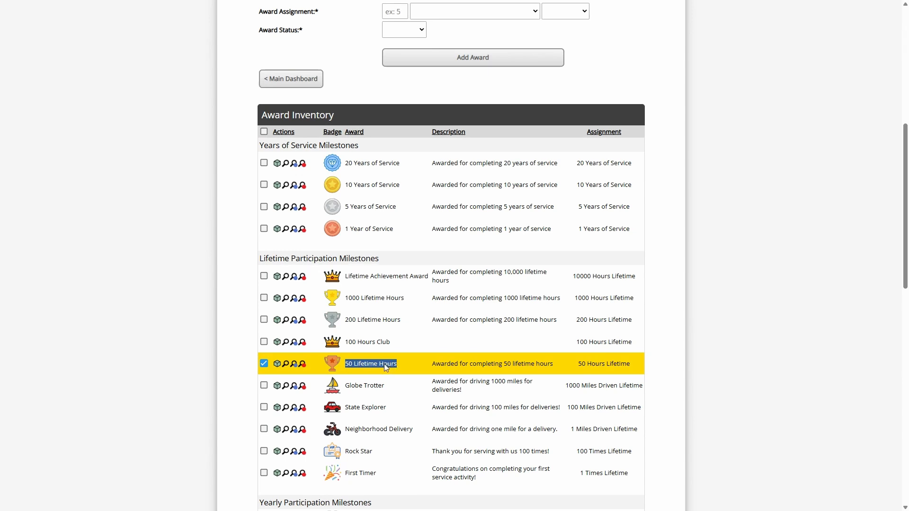
{"action": "left_click", "coordinate": [286, 366]}
{"action": "scroll", "coordinate": [450, 182], "scroll_direction": "down", "scroll_amount": 4}
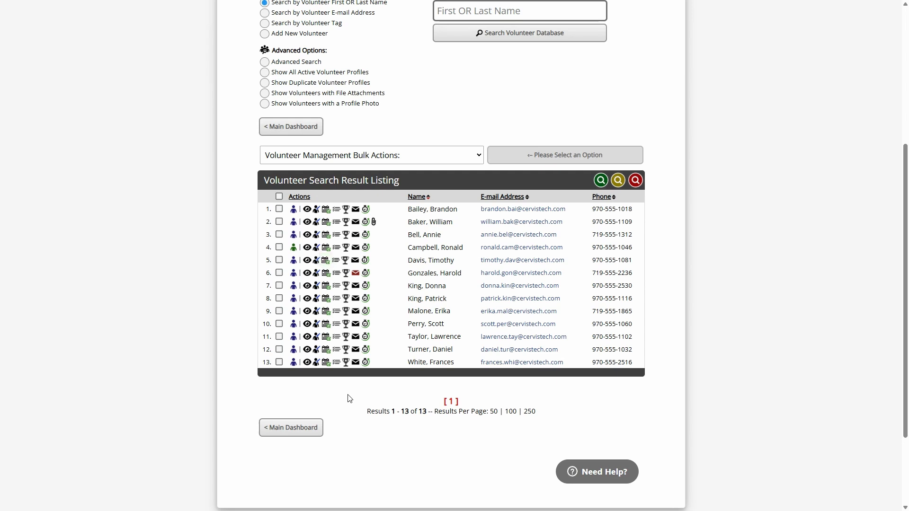
- Open the advanced volunteer search and set its award criterion to 50 Lifetime Hours (50 Hours Lifetime)
{"action": "scroll", "coordinate": [424, 215], "scroll_direction": "up", "scroll_amount": 2}
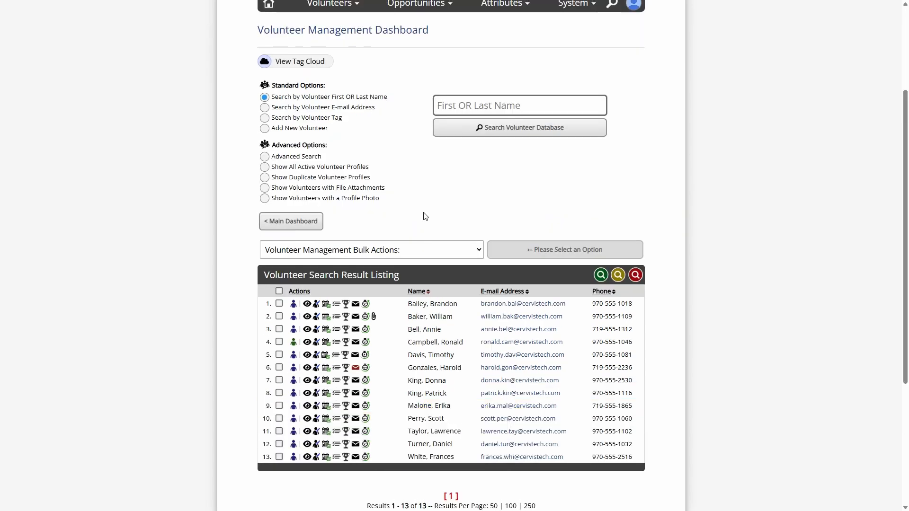
{"action": "left_click", "coordinate": [294, 159]}
{"action": "scroll", "coordinate": [393, 232], "scroll_direction": "down", "scroll_amount": 4}
{"action": "left_click", "coordinate": [325, 235]}
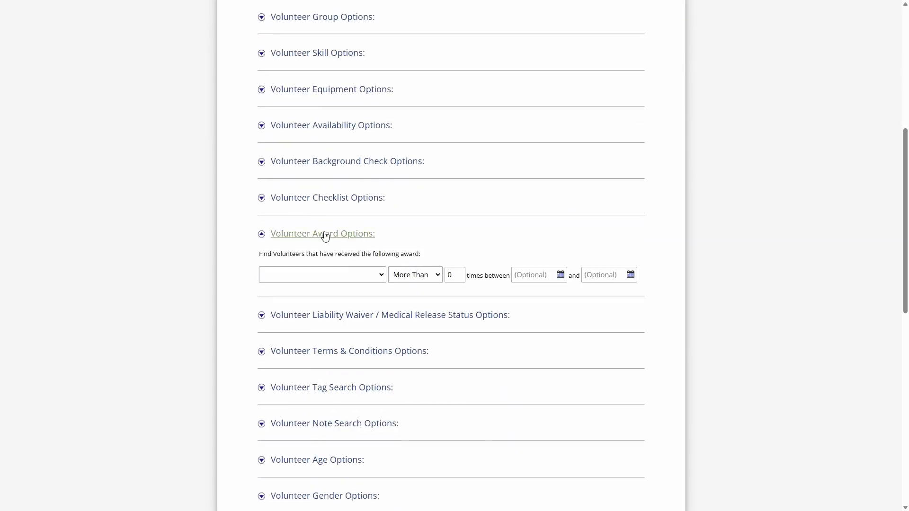
{"action": "left_click", "coordinate": [339, 276]}
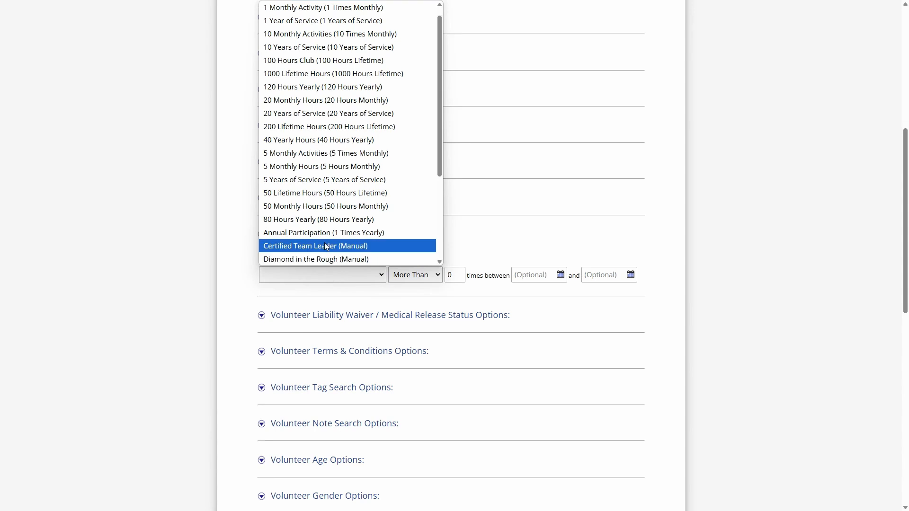
{"action": "left_click", "coordinate": [298, 194]}
- Limit the award criterion to dates between 01/01/2025 and 03/19/2025
{"action": "left_click", "coordinate": [544, 275]}
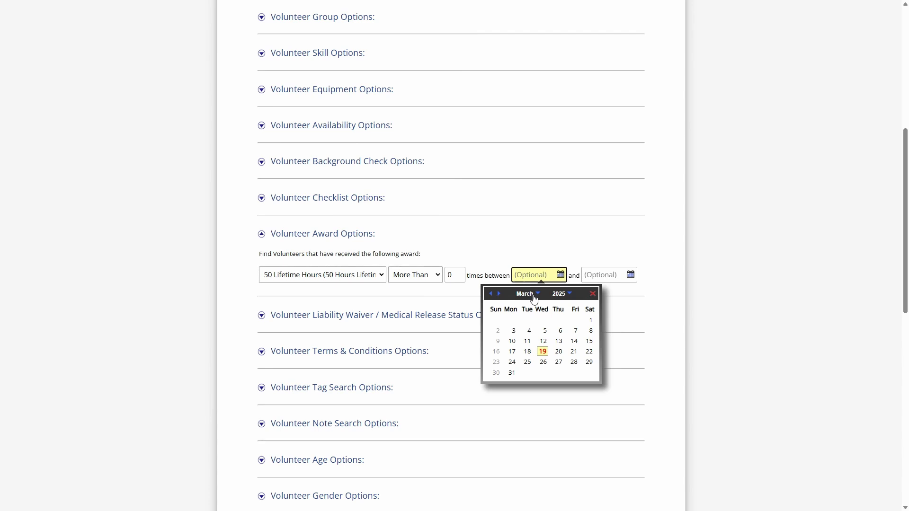
{"action": "left_click", "coordinate": [491, 294]}
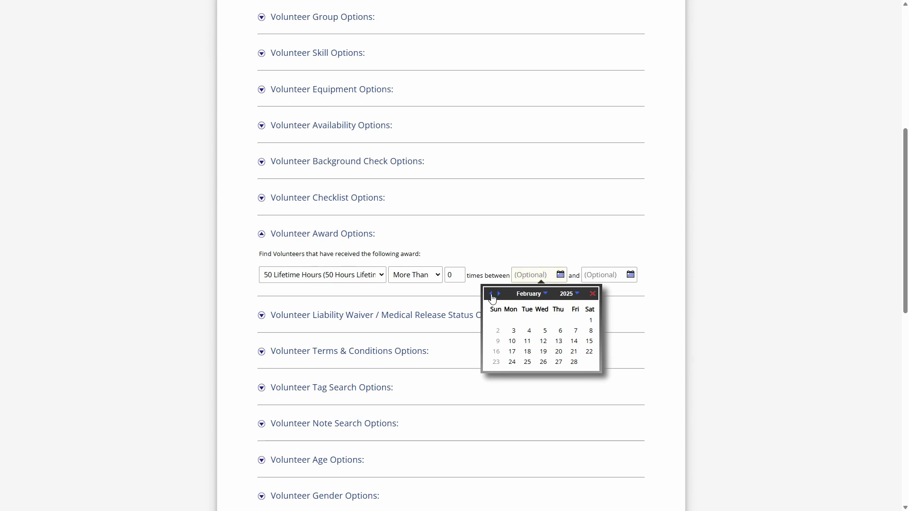
{"action": "left_click", "coordinate": [491, 295]}
{"action": "left_click", "coordinate": [544, 321]}
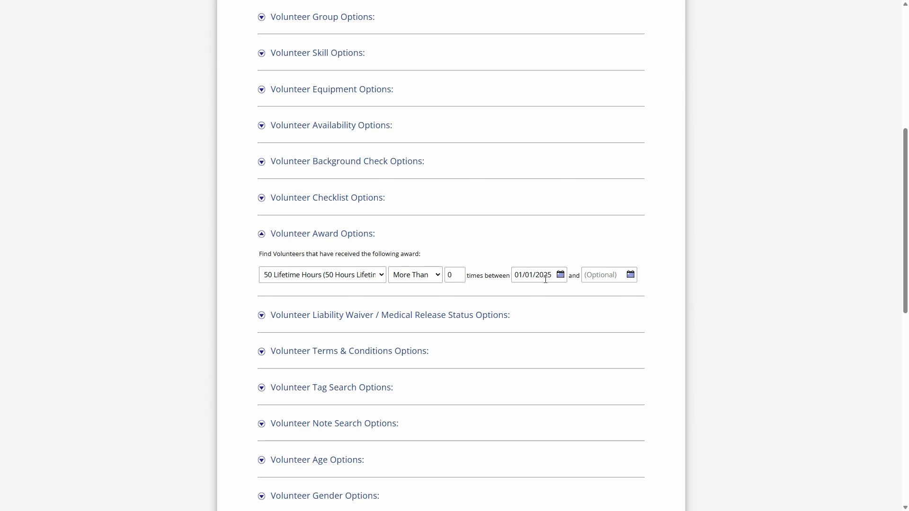
{"action": "left_click", "coordinate": [594, 276]}
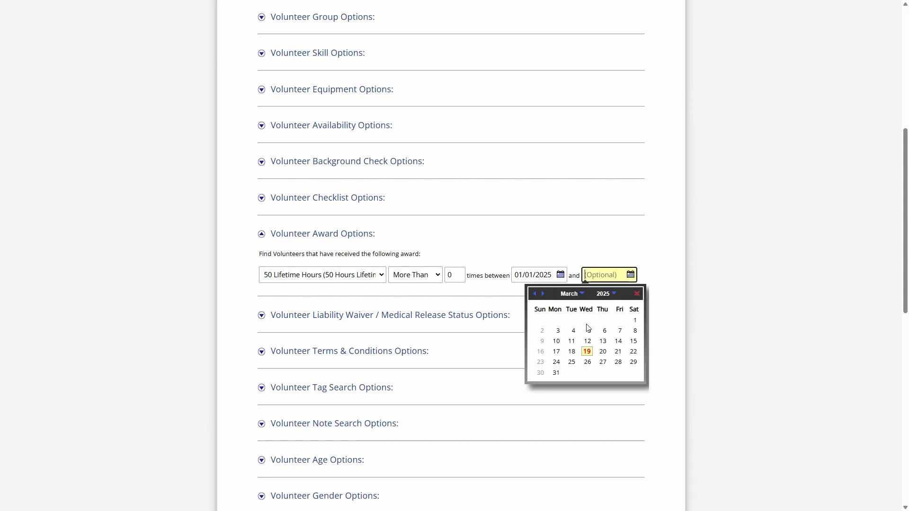
{"action": "left_click", "coordinate": [587, 350]}
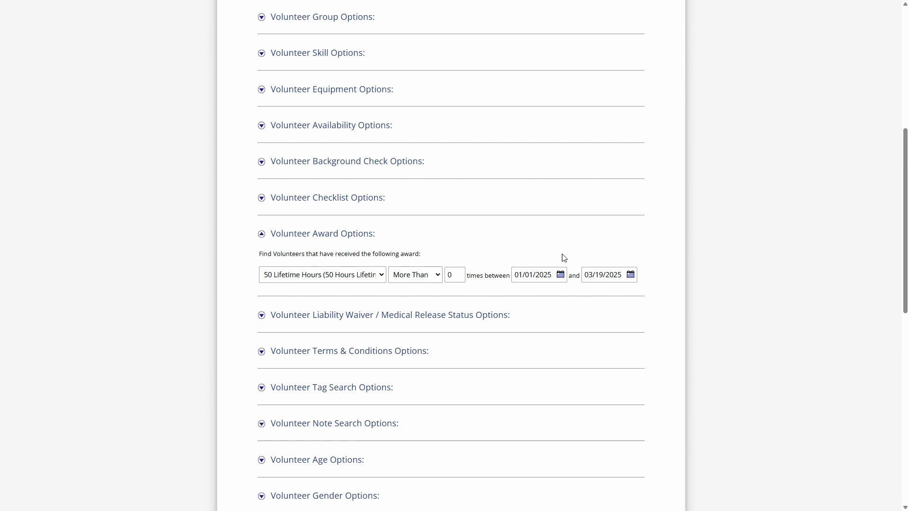
- Return through the main dashboard to Award Management and look over the assignment types offered for a new award
{"action": "scroll", "coordinate": [647, 250], "scroll_direction": "down", "scroll_amount": 15}
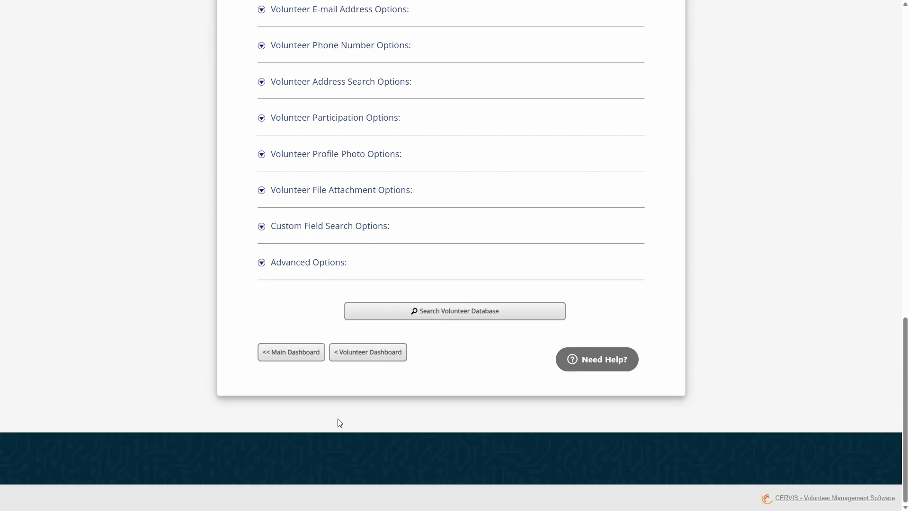
{"action": "left_click", "coordinate": [290, 353]}
{"action": "left_click", "coordinate": [334, 339]}
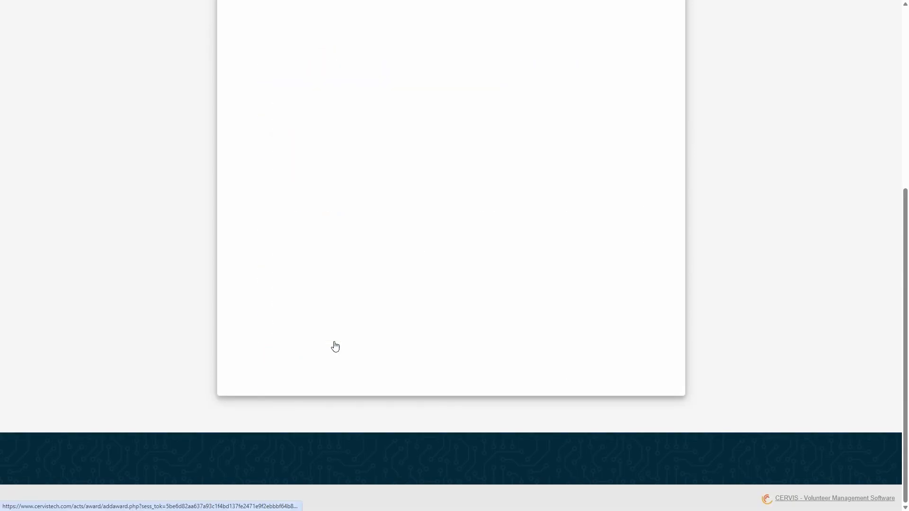
{"action": "left_click", "coordinate": [481, 295]}
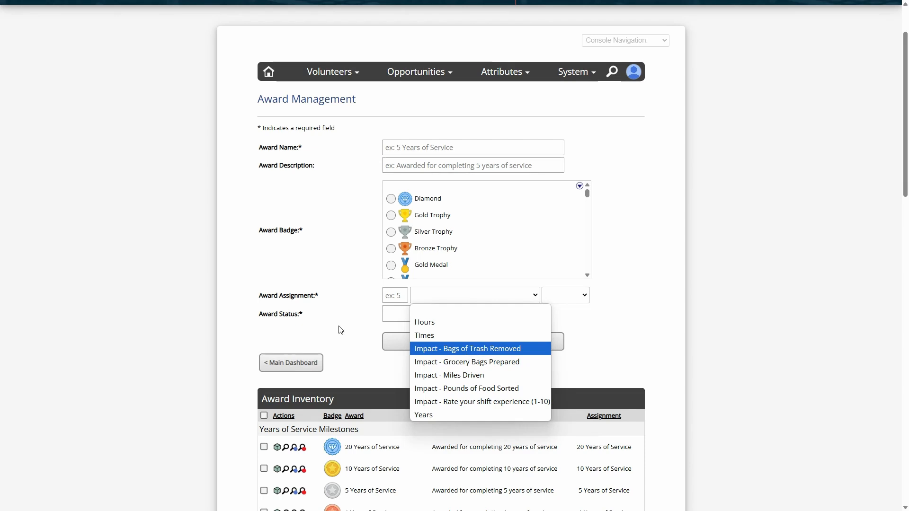
{"action": "left_click", "coordinate": [329, 299]}
- Examine the State Explorer and Neighborhood Delivery awards in the inventory's lifetime participation milestones, leaving neither award selected
{"action": "scroll", "coordinate": [332, 303], "scroll_direction": "down", "scroll_amount": 8}
{"action": "left_click", "coordinate": [361, 308]}
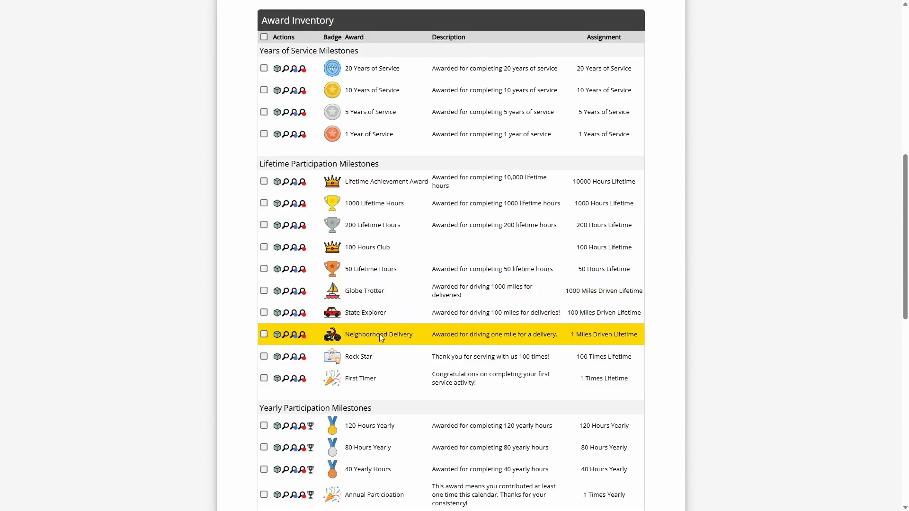
{"action": "left_click", "coordinate": [379, 334]}
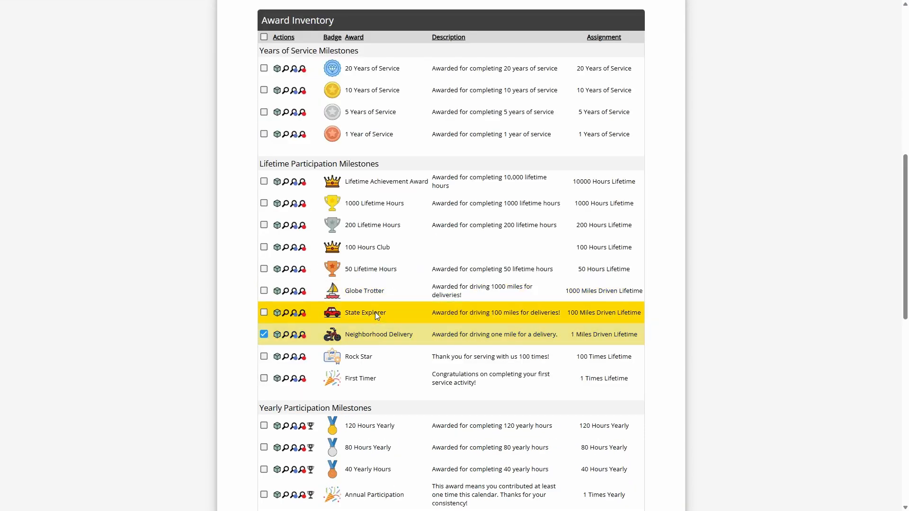
{"action": "left_click", "coordinate": [457, 316]}
{"action": "left_click", "coordinate": [459, 334]}
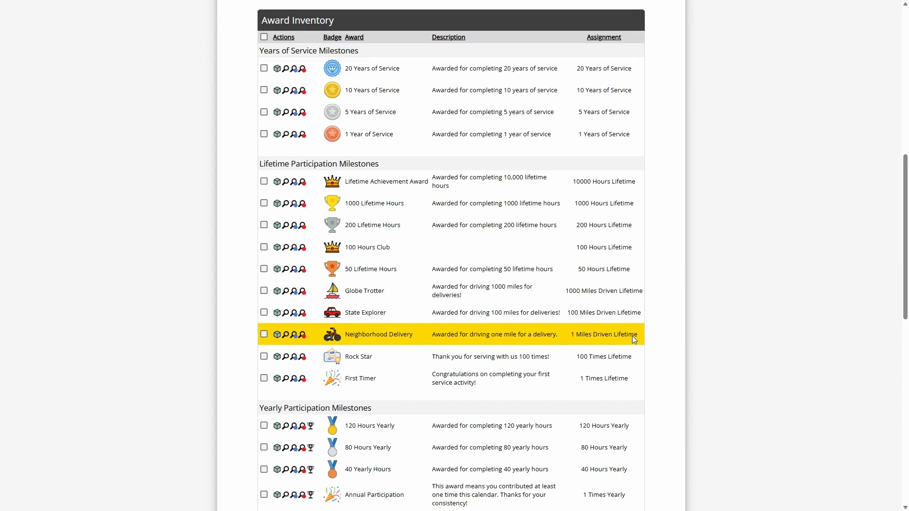
- Go back to the main dashboard and open Impact Tracking Management under Opportunity Management
{"action": "scroll", "coordinate": [632, 336], "scroll_direction": "up", "scroll_amount": 10}
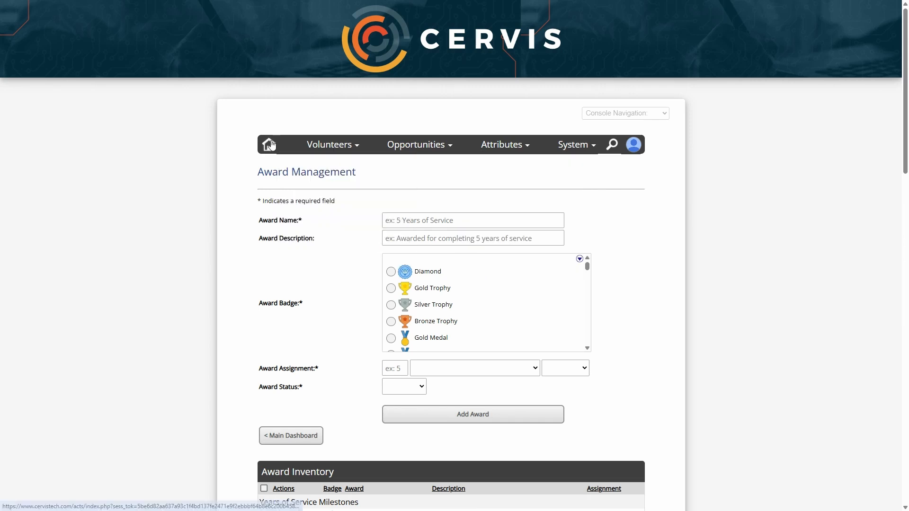
{"action": "left_click", "coordinate": [269, 144]}
{"action": "scroll", "coordinate": [400, 178], "scroll_direction": "down", "scroll_amount": 3}
{"action": "left_click_drag", "start_coordinate": [485, 216], "coordinate": [568, 218]}
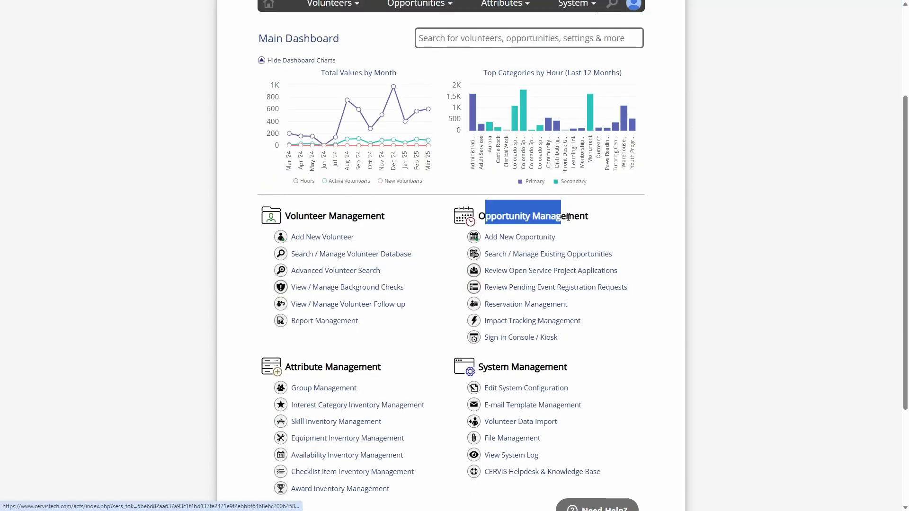
{"action": "left_click", "coordinate": [568, 217]}
{"action": "scroll", "coordinate": [513, 278], "scroll_direction": "down", "scroll_amount": 1}
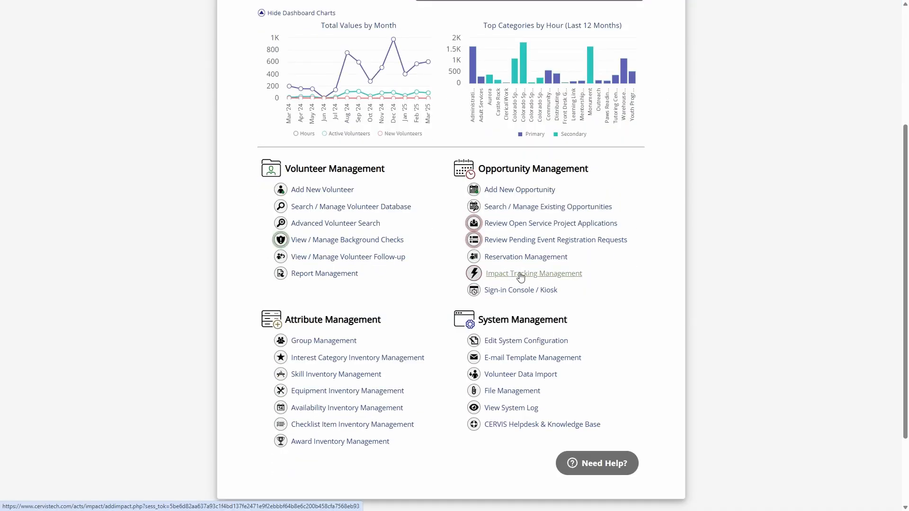
{"action": "left_click", "coordinate": [539, 274]}
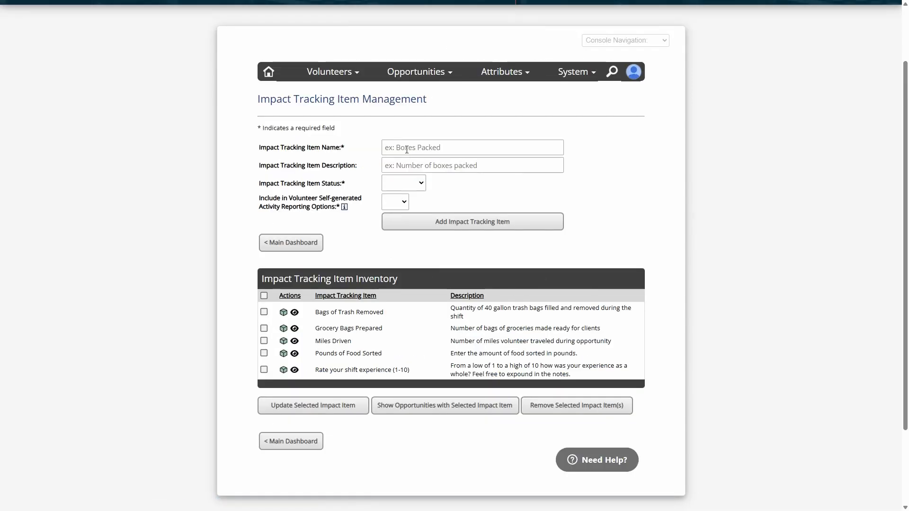
- Examine the Bags of Trash Removed, Grocery Bags Prepared and Miles Driven impact tracking items, leaving none of them selected
{"action": "left_click_drag", "start_coordinate": [317, 311], "coordinate": [377, 314]}
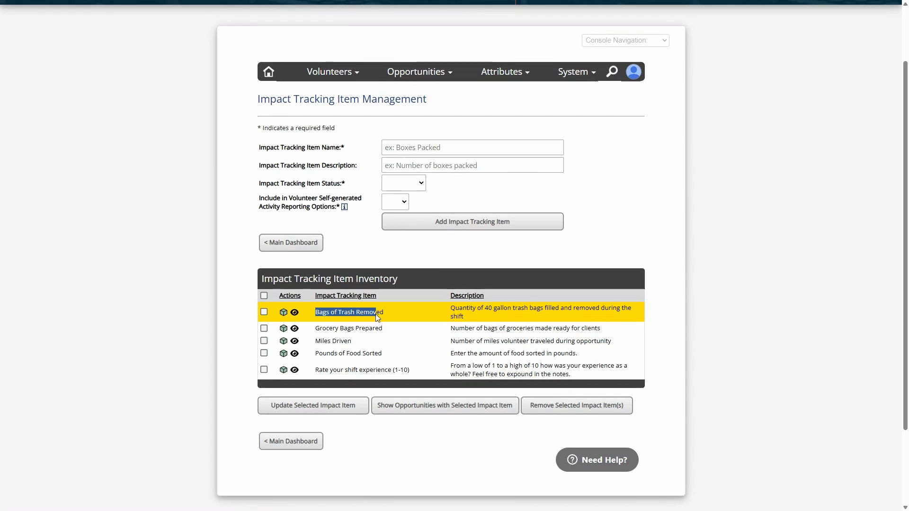
{"action": "left_click_drag", "start_coordinate": [323, 328], "coordinate": [399, 327]}
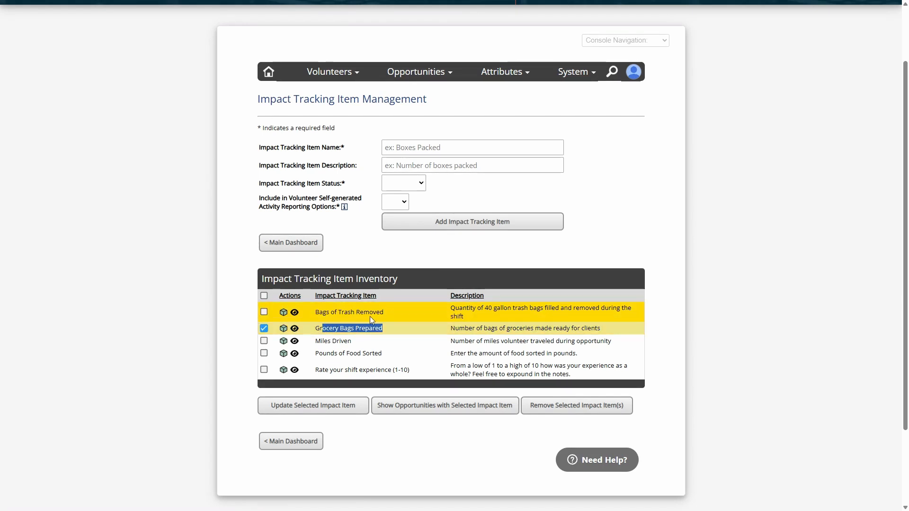
{"action": "left_click", "coordinate": [370, 329]}
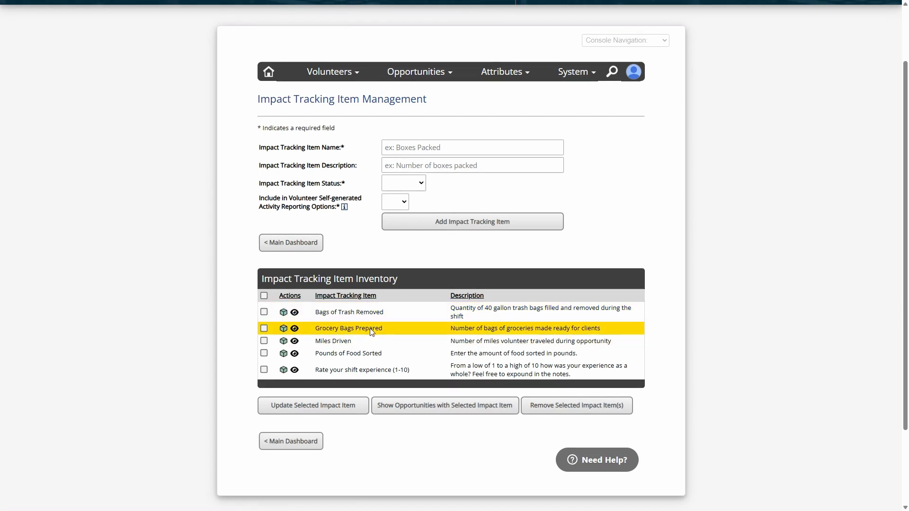
{"action": "left_click", "coordinate": [349, 342]}
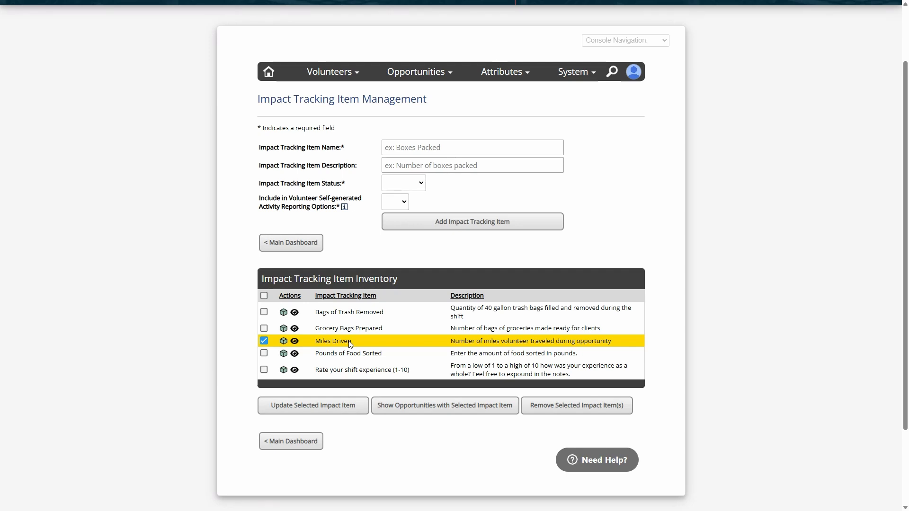
{"action": "left_click", "coordinate": [362, 341]}
- Return through the main dashboard to Award Inventory Management and look at the assignment setting for a new award
{"action": "left_click", "coordinate": [291, 242]}
{"action": "scroll", "coordinate": [400, 367], "scroll_direction": "down", "scroll_amount": 5}
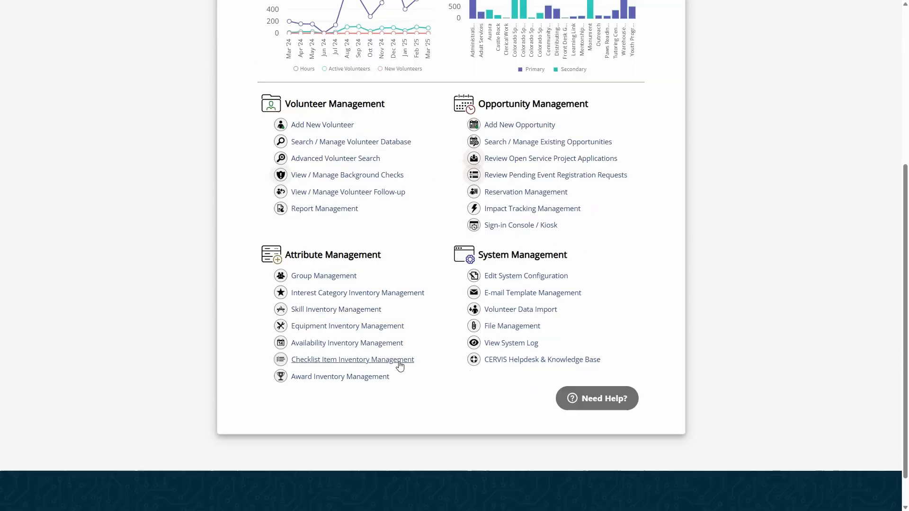
{"action": "left_click", "coordinate": [337, 367]}
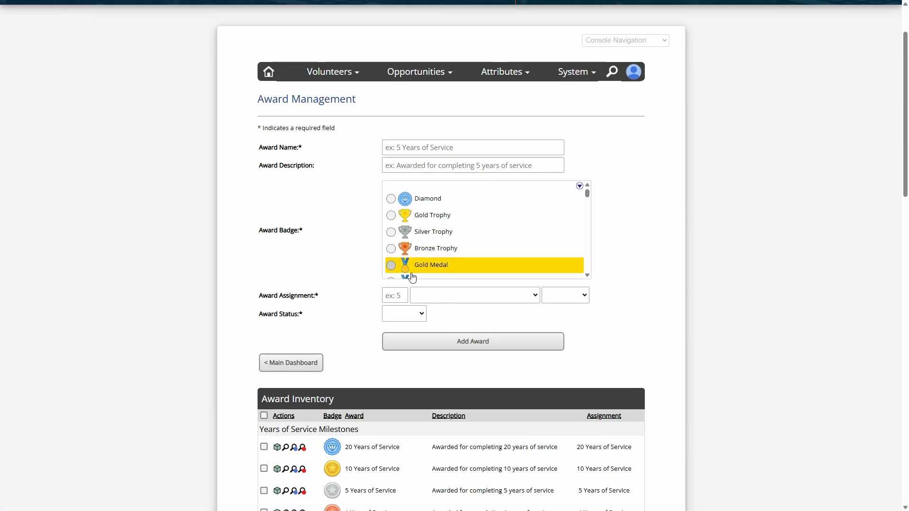
{"action": "left_click", "coordinate": [445, 300]}
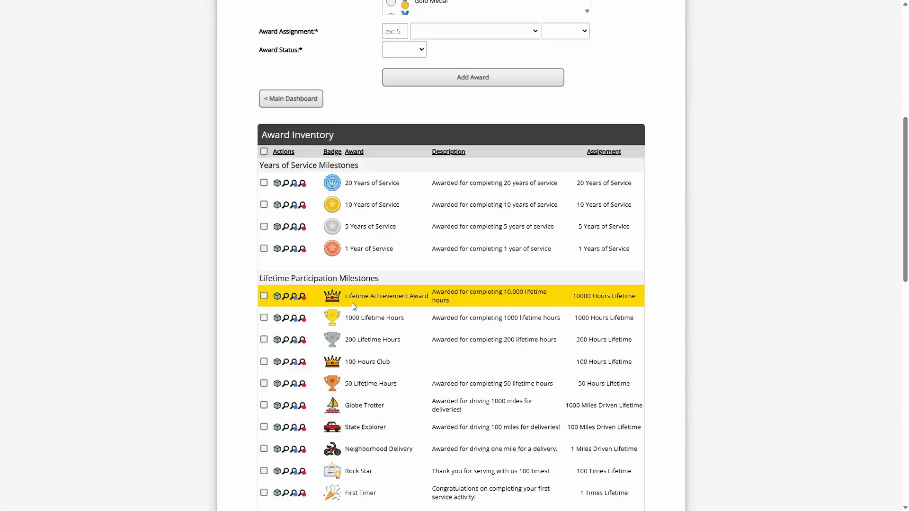
- Examine the mileage assignments of the Globe Trotter, State Explorer and Neighborhood Delivery awards, leaving all three unselected
{"action": "scroll", "coordinate": [351, 303], "scroll_direction": "down", "scroll_amount": 8}
{"action": "left_click", "coordinate": [356, 337]}
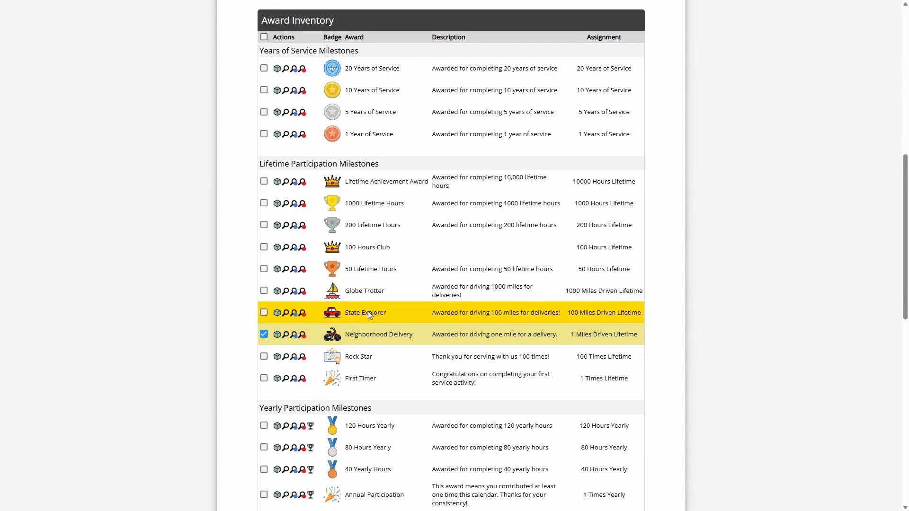
{"action": "left_click", "coordinate": [368, 311]}
{"action": "left_click", "coordinate": [578, 334]}
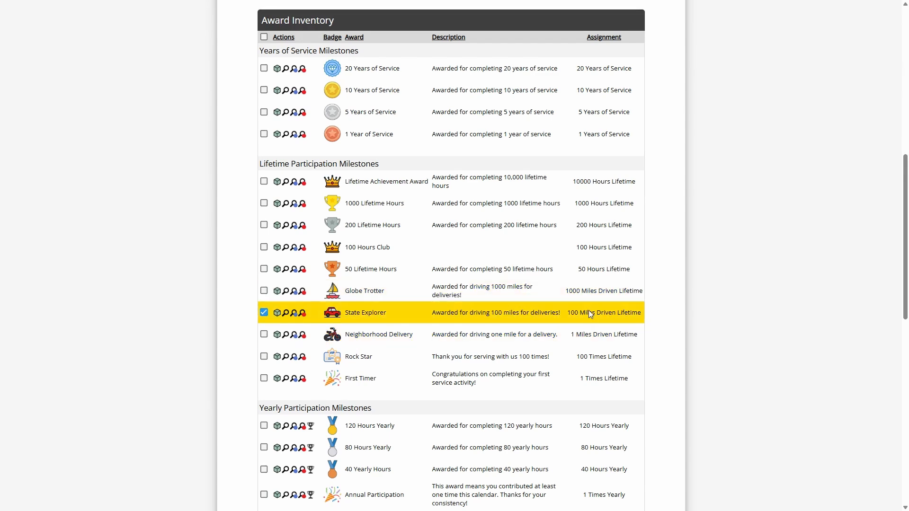
{"action": "left_click", "coordinate": [589, 316]}
{"action": "left_click", "coordinate": [595, 289]}
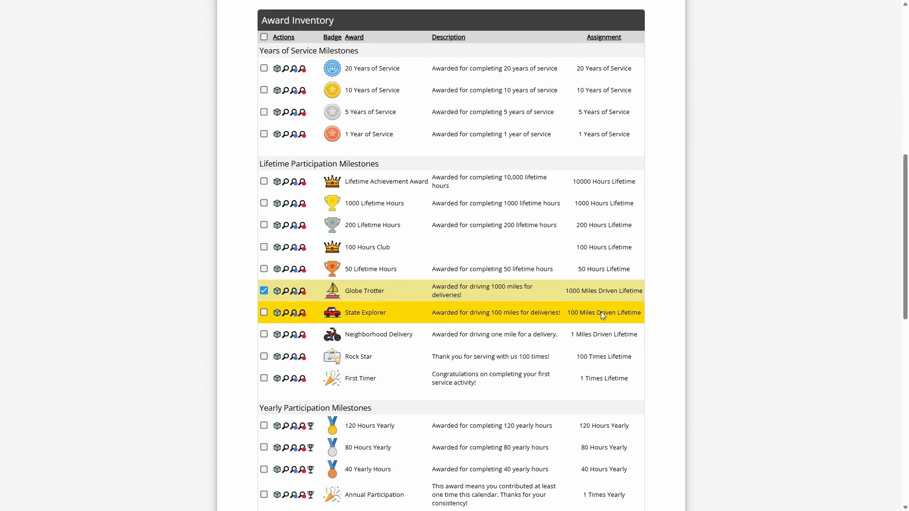
{"action": "left_click", "coordinate": [597, 336]}
{"action": "left_click", "coordinate": [598, 308]}
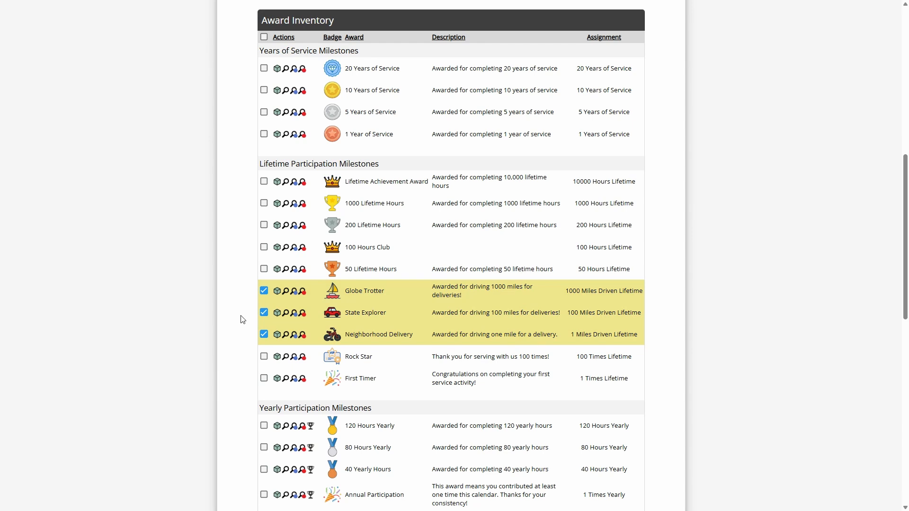
{"action": "left_click", "coordinate": [263, 291]}
{"action": "left_click", "coordinate": [264, 312]}
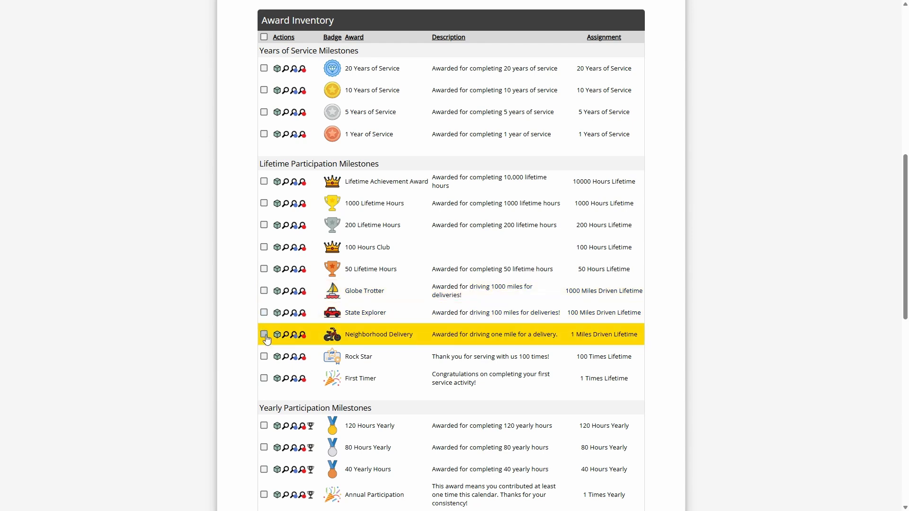
{"action": "left_click", "coordinate": [264, 334]}
- Leave the award inventory and return to the main dashboard
{"action": "scroll", "coordinate": [342, 340], "scroll_direction": "down", "scroll_amount": 12}
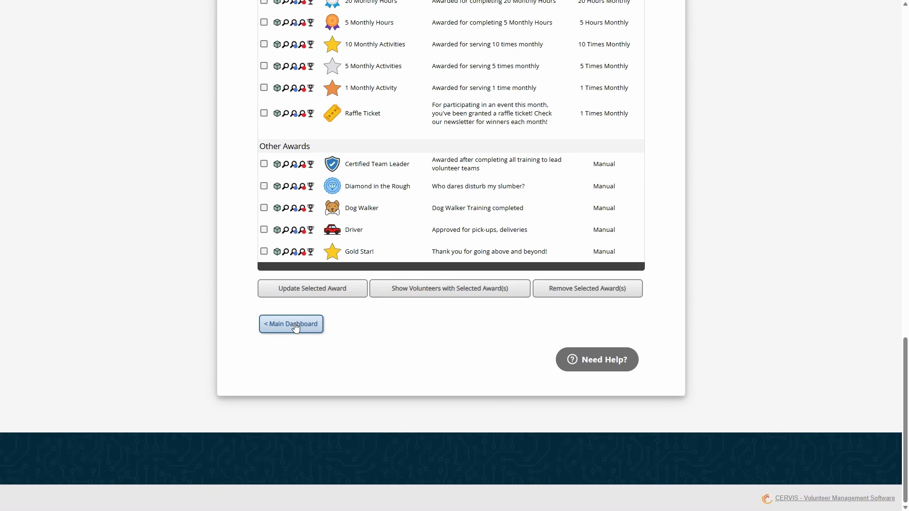
{"action": "left_click", "coordinate": [292, 324]}
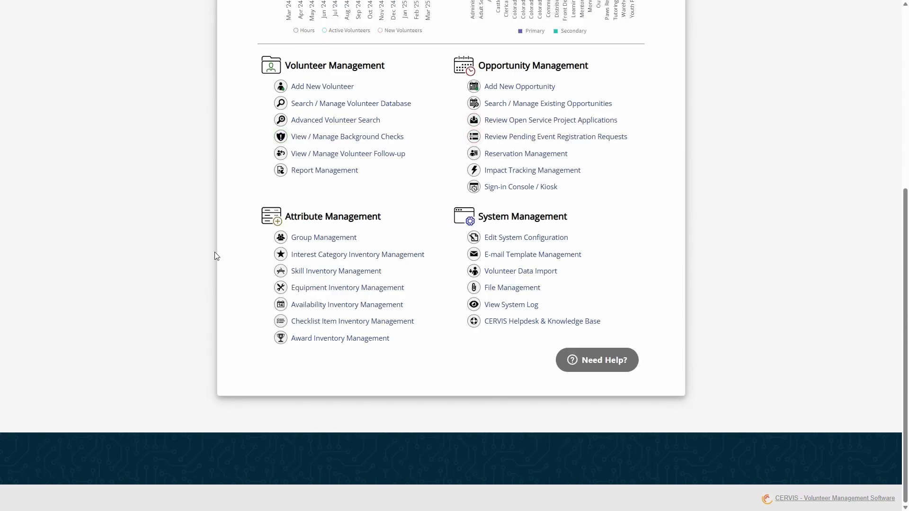
{"action": "scroll", "coordinate": [223, 242], "scroll_direction": "up", "scroll_amount": 2}
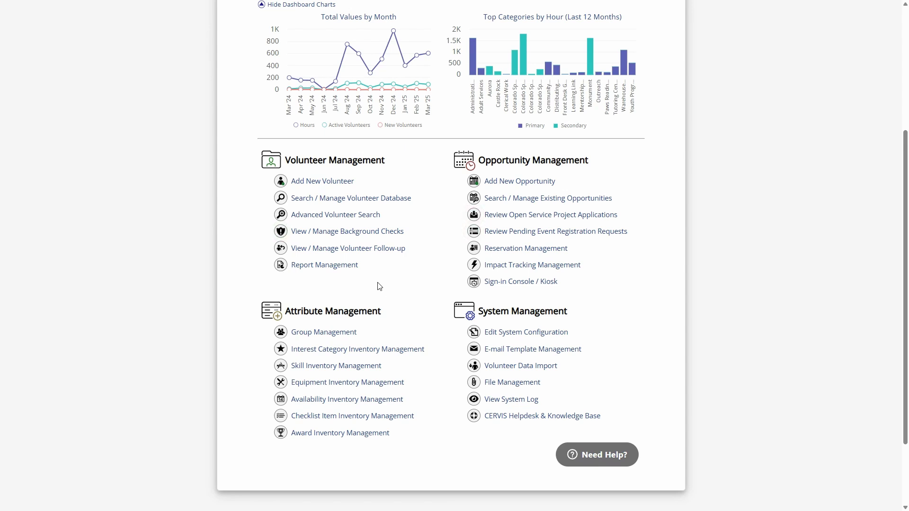
- Switch to the 2025 Volunteer Hours counter page and view the counter enlarged
{"action": "scroll", "coordinate": [399, 290], "scroll_direction": "up", "scroll_amount": 5}
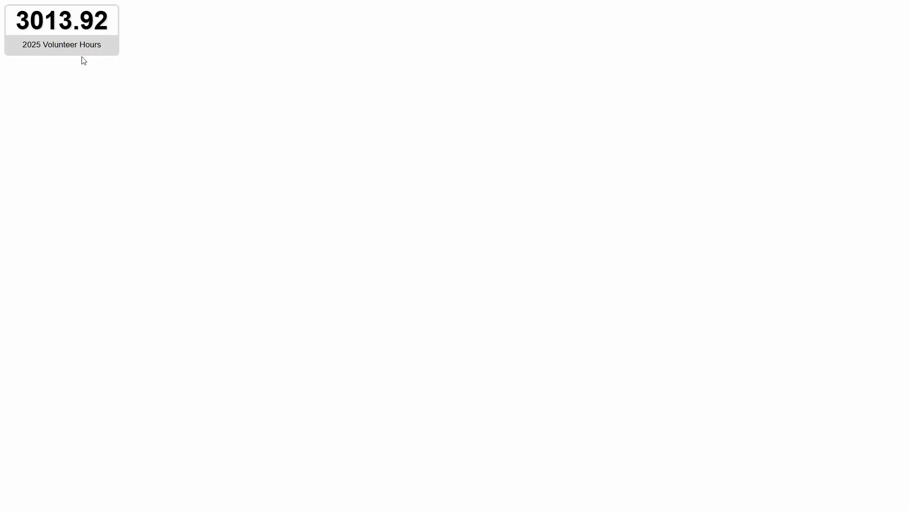
{"action": "scroll", "coordinate": [242, 123], "scroll_direction": "up", "scroll_amount": 5}
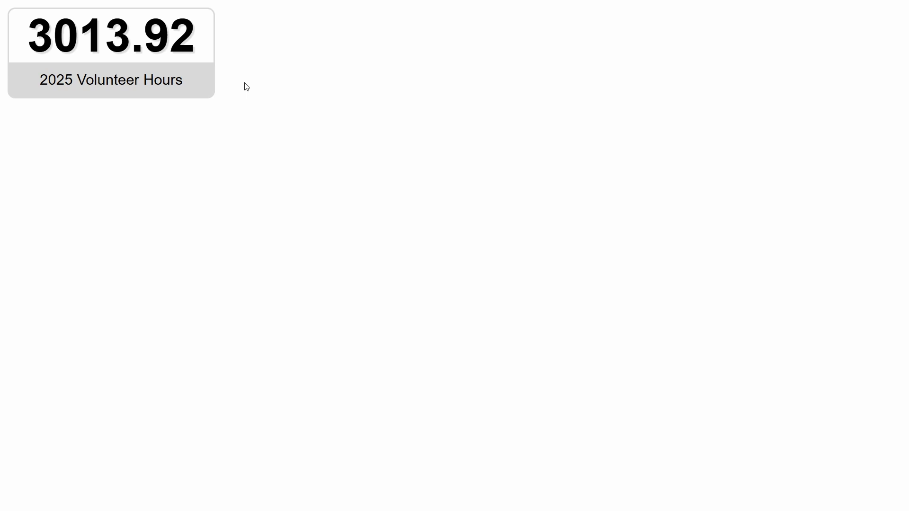
{"action": "left_click_drag", "start_coordinate": [227, 83], "coordinate": [64, 81]}
{"action": "left_click", "coordinate": [164, 81]}
- Switch back to the CERVIS main dashboard, reduce the page zoom to 110% and look over the management sections
{"action": "key", "text": "ctrl+minus"}
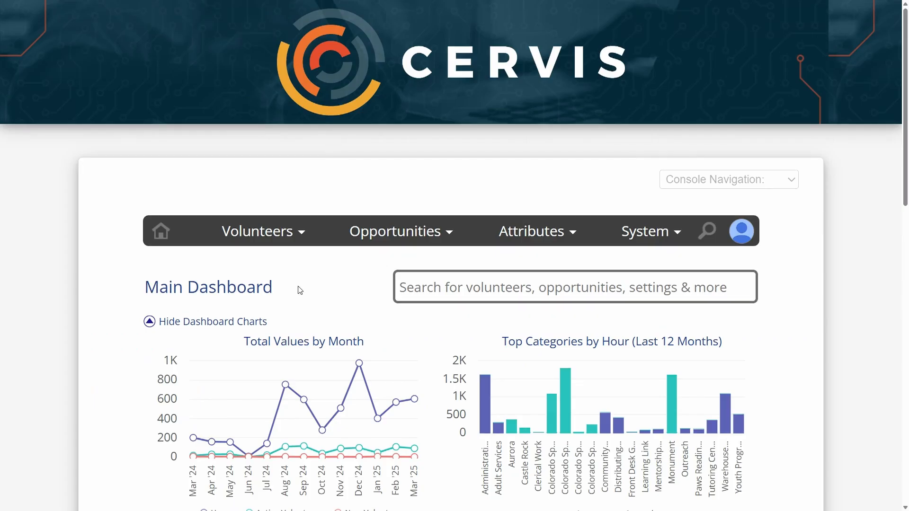
{"action": "key", "text": "ctrl+minus"}
{"action": "key", "text": "ctrl+minus"}
{"action": "key", "text": "ctrl+minus"}
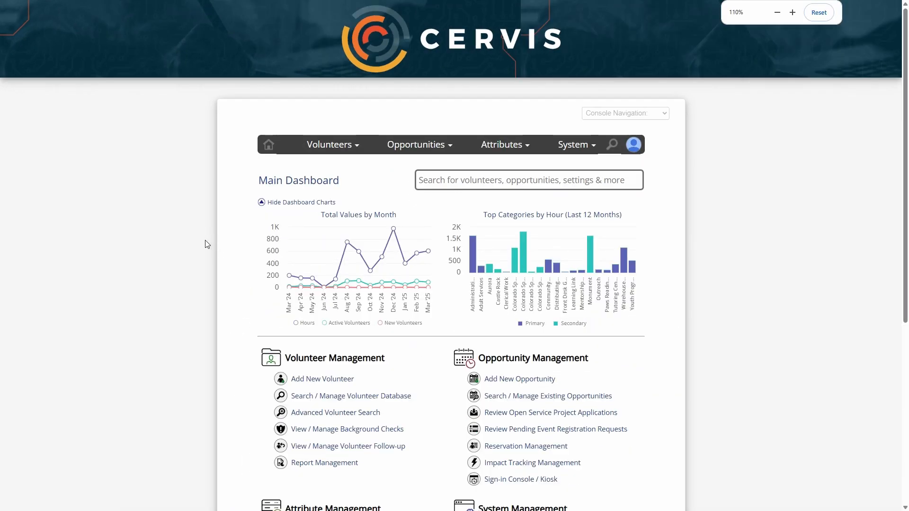
{"action": "scroll", "coordinate": [207, 245], "scroll_direction": "down", "scroll_amount": 2}
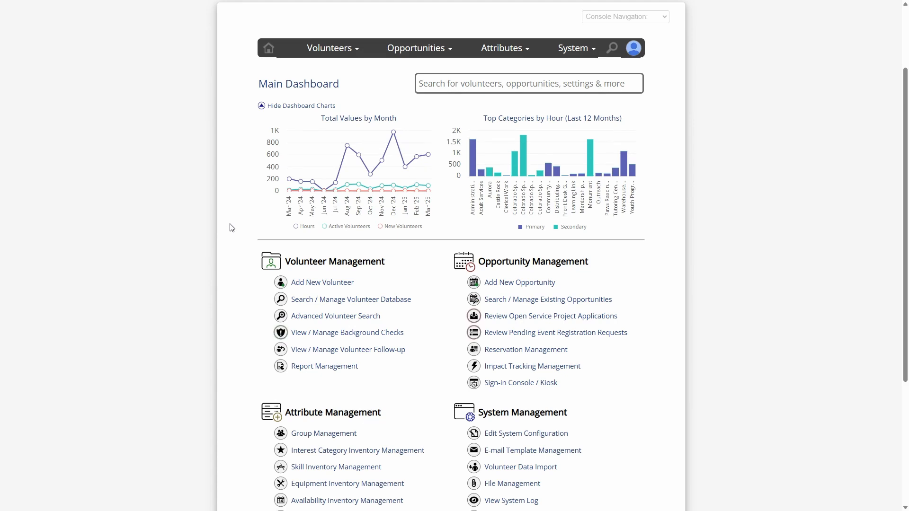
{"action": "scroll", "coordinate": [232, 228], "scroll_direction": "down", "scroll_amount": 2}
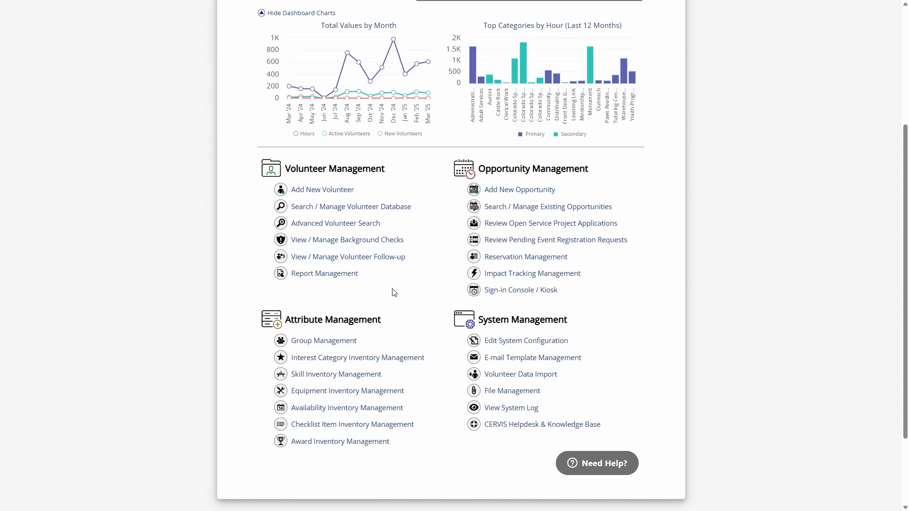
{"action": "scroll", "coordinate": [442, 310], "scroll_direction": "up", "scroll_amount": 2}
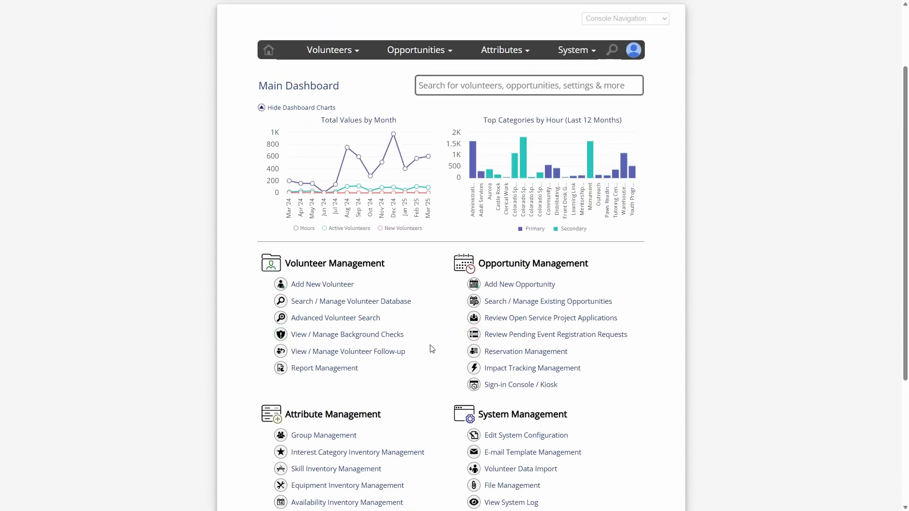
{"action": "scroll", "coordinate": [428, 350], "scroll_direction": "down", "scroll_amount": 1}
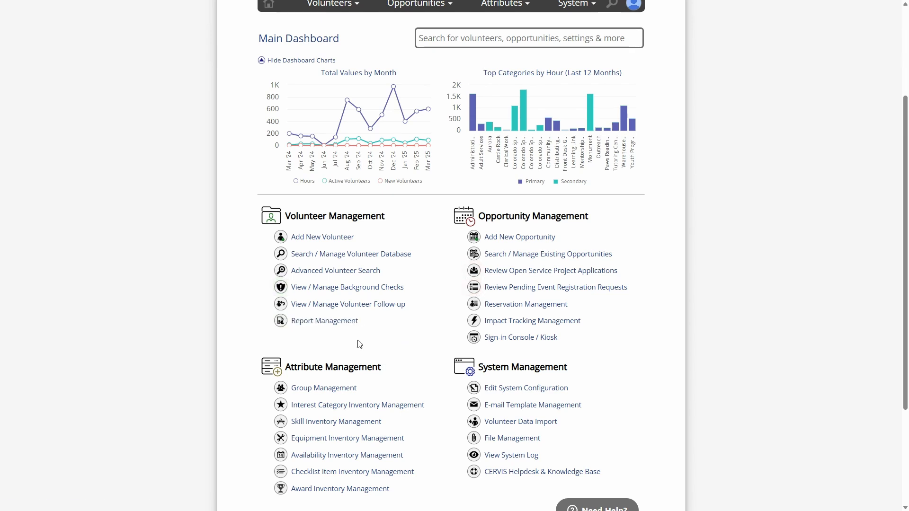
- Open the volunteer database, select every volunteer in the search result listing, and return to the main dashboard
{"action": "left_click", "coordinate": [406, 255]}
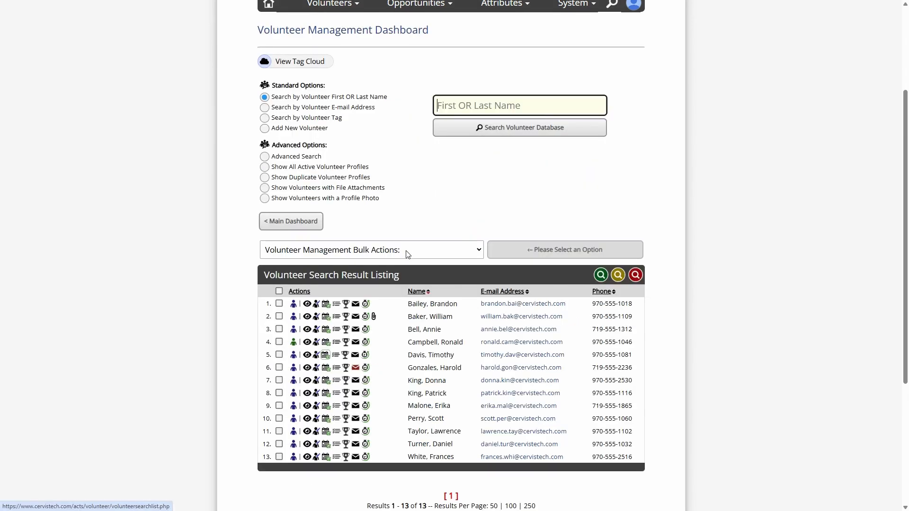
{"action": "left_click", "coordinate": [279, 292]}
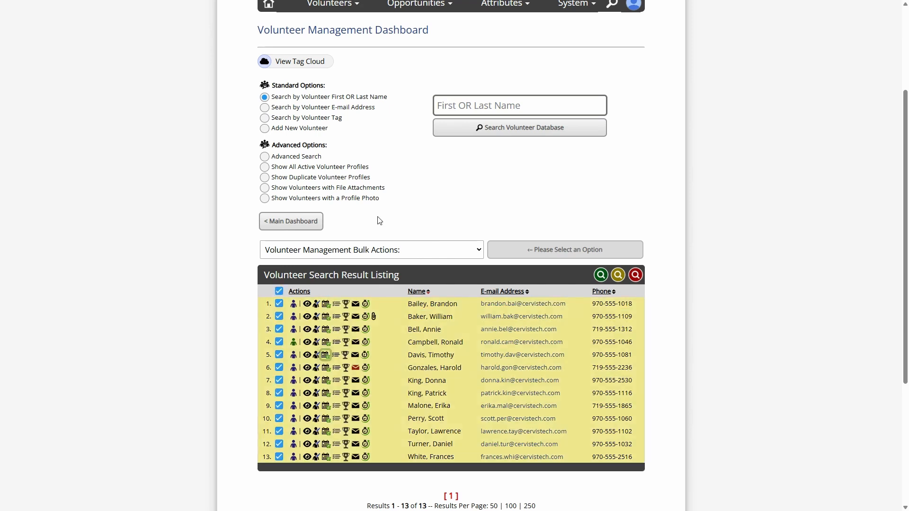
{"action": "left_click", "coordinate": [311, 222]}
{"action": "scroll", "coordinate": [341, 284], "scroll_direction": "down", "scroll_amount": 1}
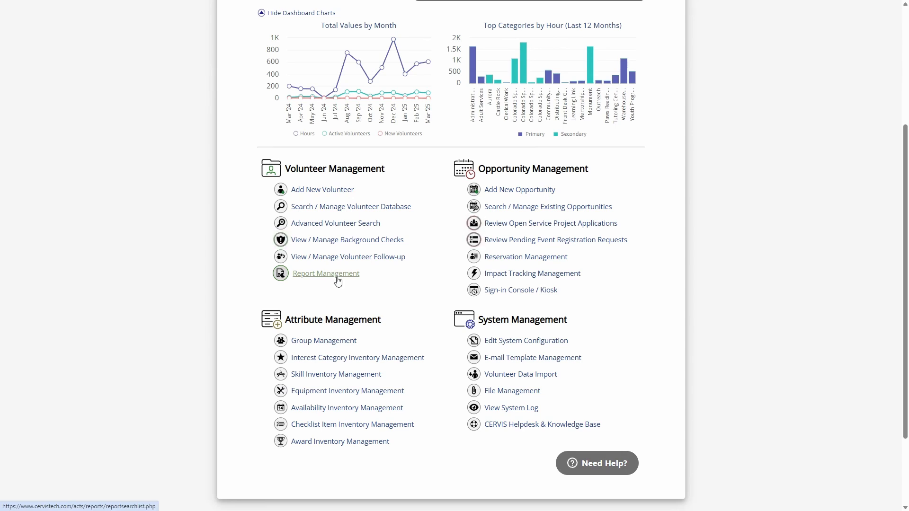
- Switch to the CERVIS Technologies YouTube channel and browse its webinar and administrator resource playlists
{"action": "scroll", "coordinate": [432, 355], "scroll_direction": "up", "scroll_amount": 1}
{"action": "scroll", "coordinate": [432, 355], "scroll_direction": "down", "scroll_amount": 1}
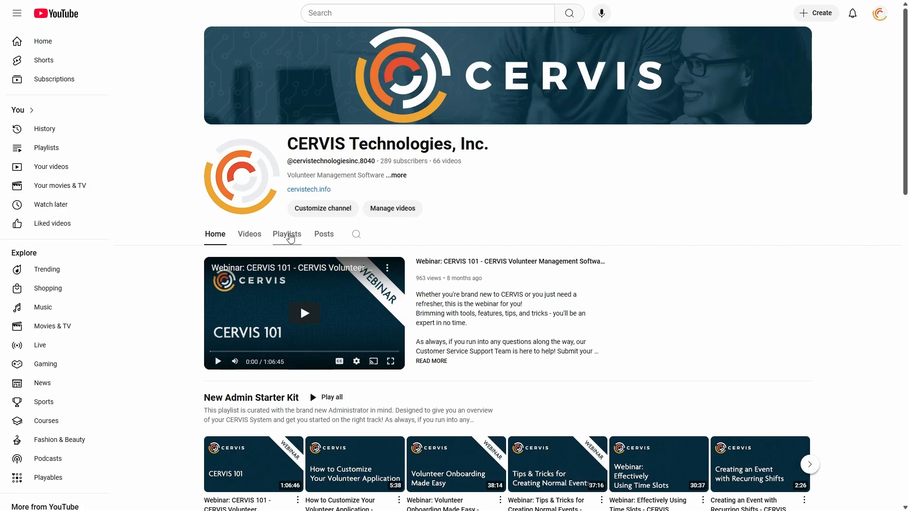
{"action": "scroll", "coordinate": [300, 272], "scroll_direction": "down", "scroll_amount": 8}
{"action": "scroll", "coordinate": [300, 273], "scroll_direction": "down", "scroll_amount": 9}
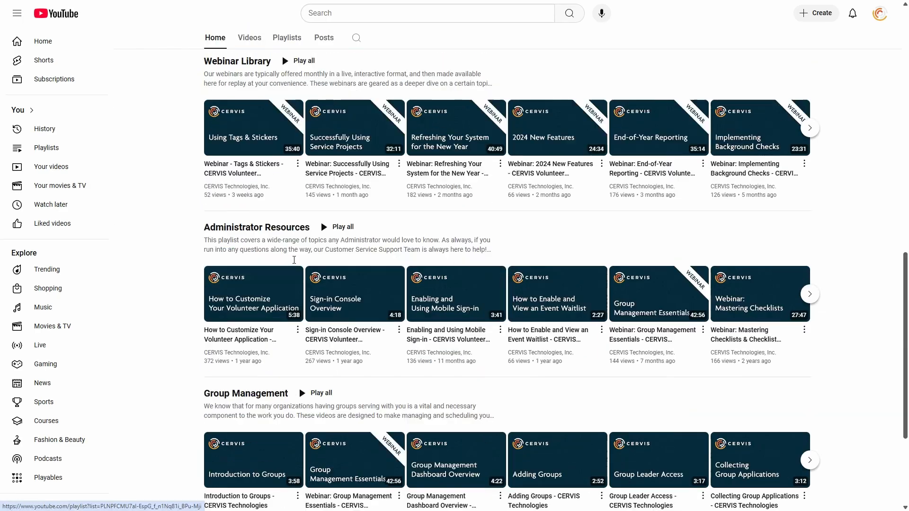
{"action": "scroll", "coordinate": [281, 369], "scroll_direction": "up", "scroll_amount": 17}
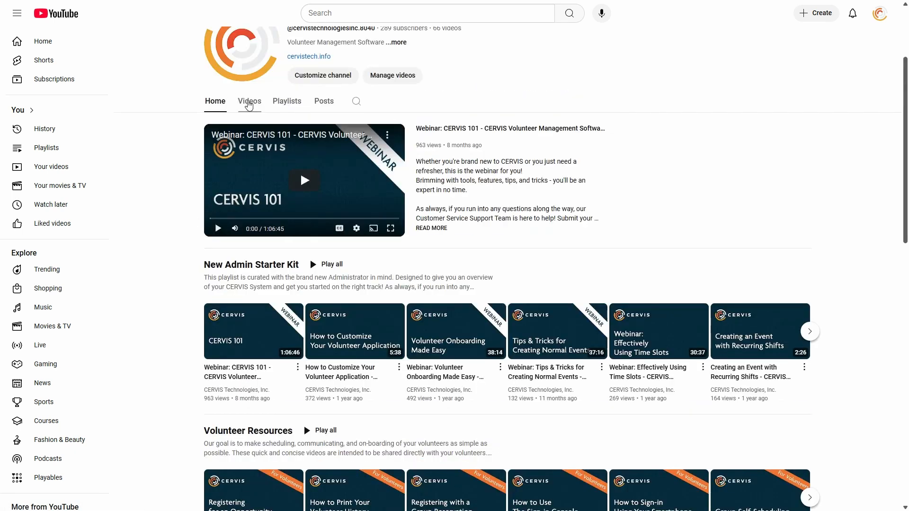
{"action": "scroll", "coordinate": [192, 237], "scroll_direction": "up", "scroll_amount": 3}
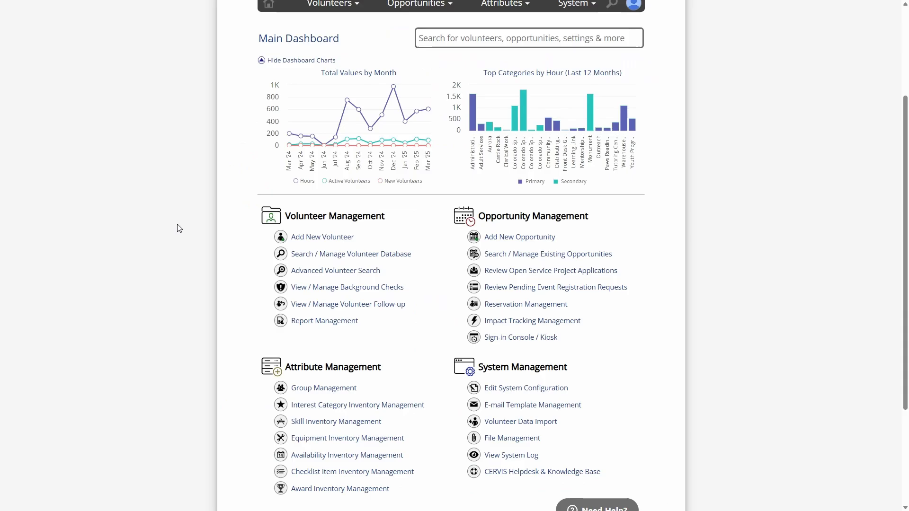
- Return to the CERVIS main dashboard and open the customer support help search
{"action": "scroll", "coordinate": [227, 228], "scroll_direction": "up", "scroll_amount": 3}
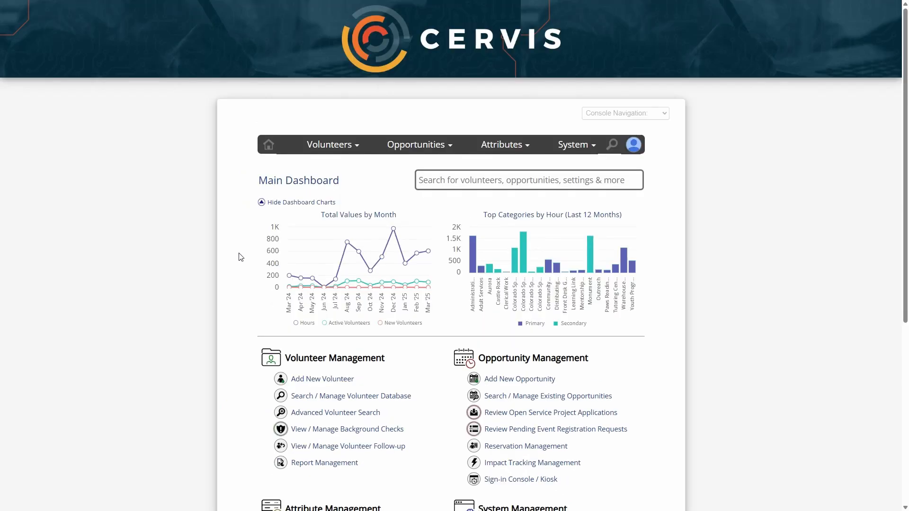
{"action": "scroll", "coordinate": [251, 265], "scroll_direction": "down", "scroll_amount": 3}
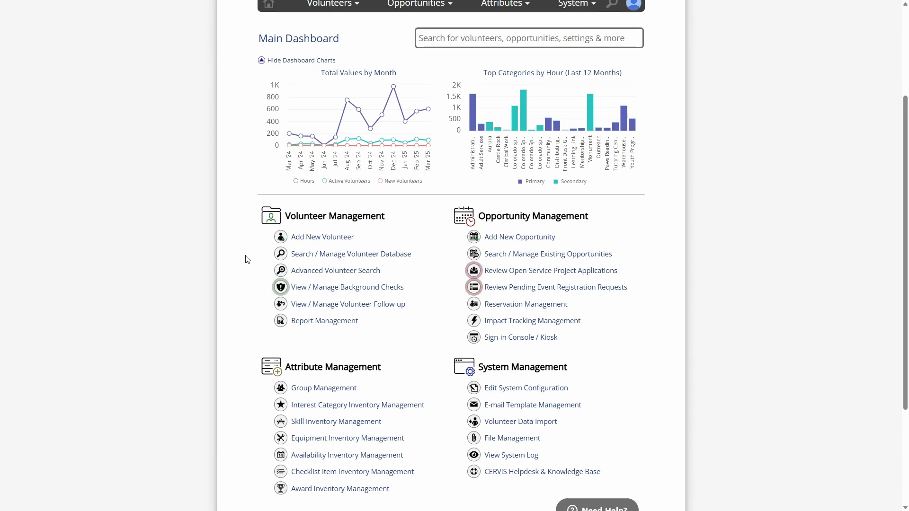
{"action": "scroll", "coordinate": [245, 263], "scroll_direction": "down", "scroll_amount": 3}
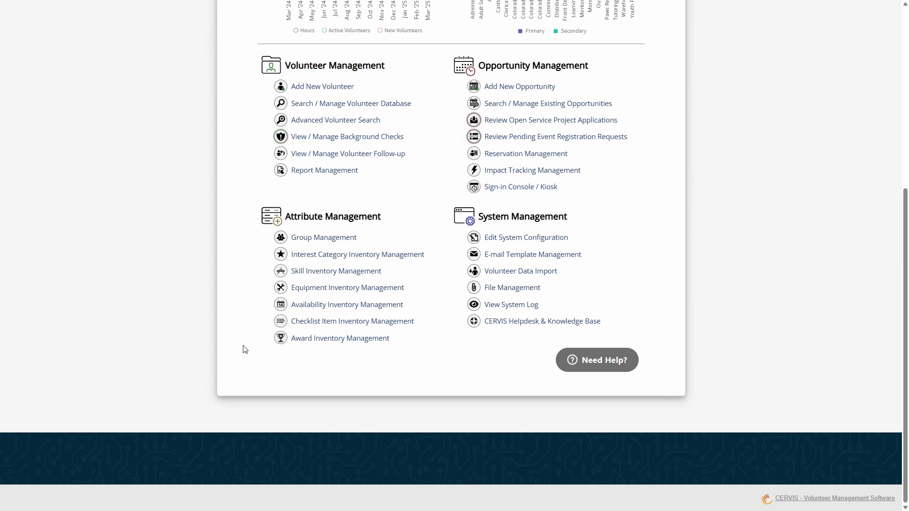
{"action": "scroll", "coordinate": [254, 372], "scroll_direction": "up", "scroll_amount": 2}
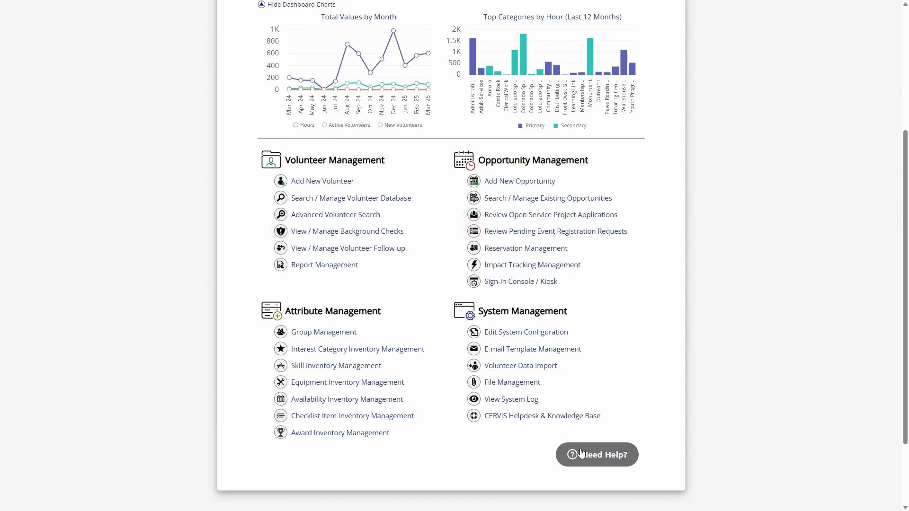
{"action": "left_click", "coordinate": [604, 455]}
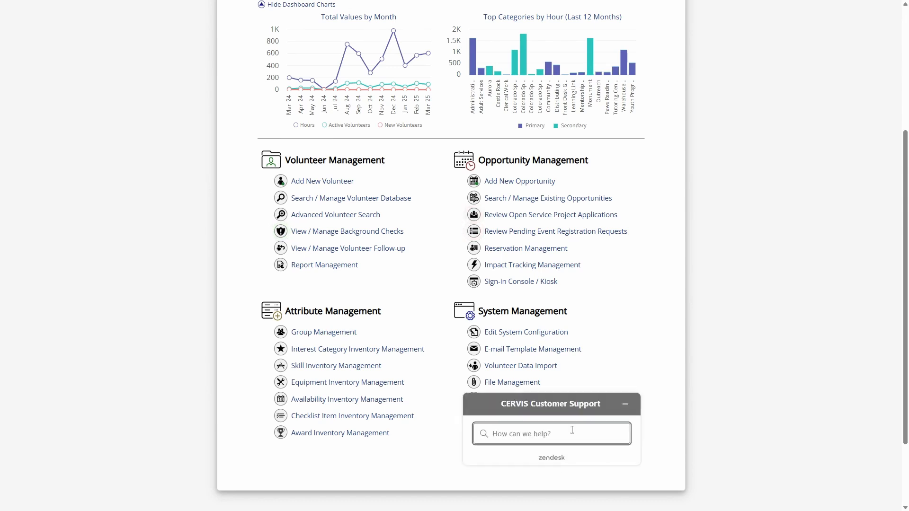
- Search the customer support help for "reporting" and minimize the help widget after viewing the suggested articles
{"action": "type", "text": "reporting"}
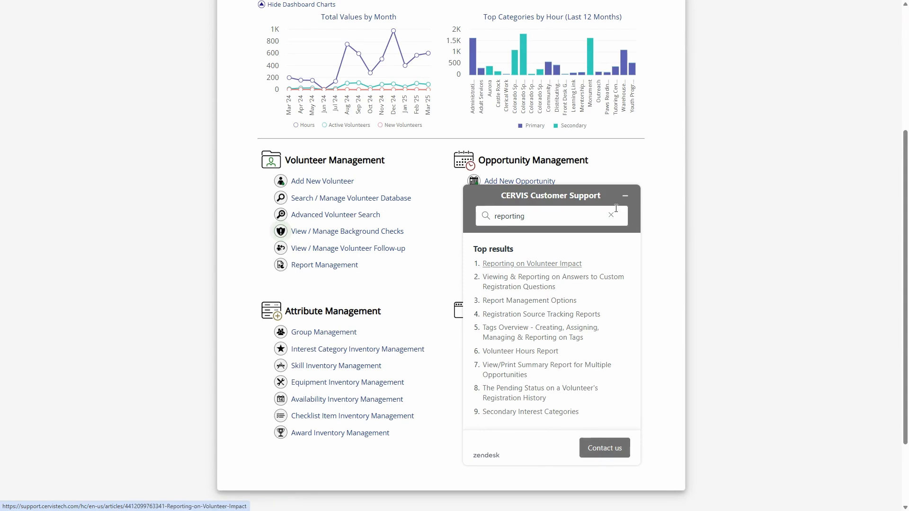
{"action": "left_click", "coordinate": [625, 196]}
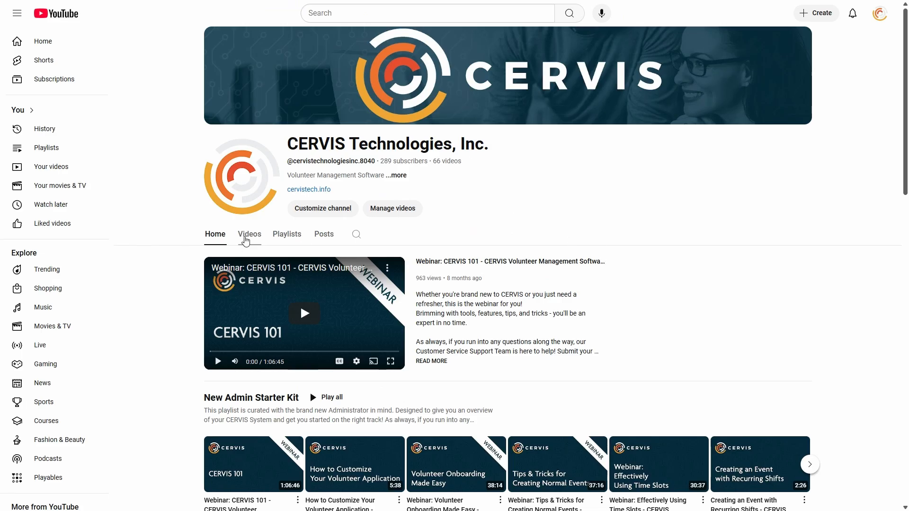
- Browse the full video list on the CERVIS Technologies YouTube channel and return to the CERVIS main dashboard
{"action": "left_click", "coordinate": [245, 237]}
{"action": "scroll", "coordinate": [204, 295], "scroll_direction": "down", "scroll_amount": 4}
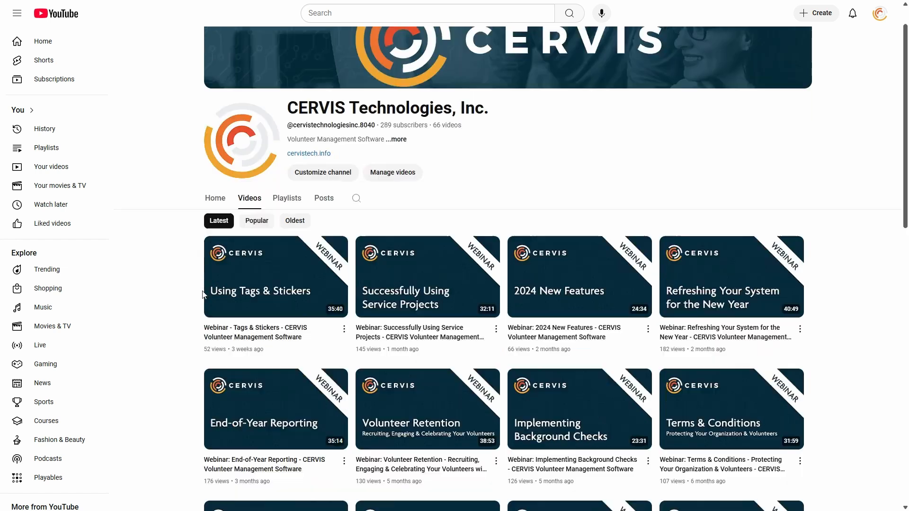
{"action": "scroll", "coordinate": [202, 286], "scroll_direction": "down", "scroll_amount": 2}
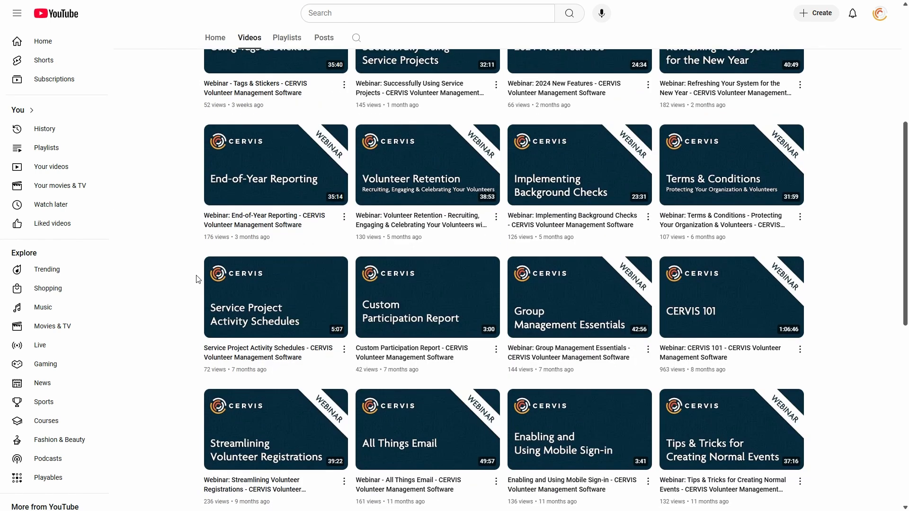
{"action": "scroll", "coordinate": [199, 279], "scroll_direction": "down", "scroll_amount": 5}
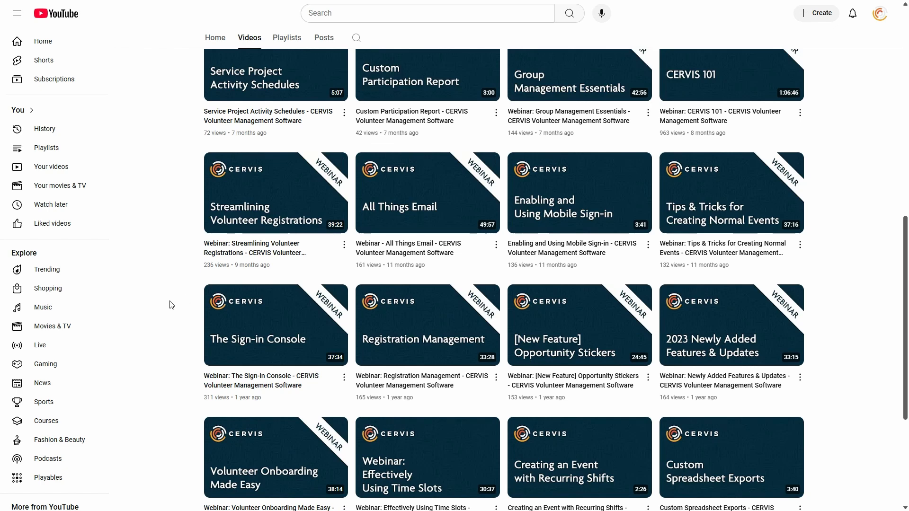
{"action": "scroll", "coordinate": [170, 292], "scroll_direction": "up", "scroll_amount": 9}
{"action": "scroll", "coordinate": [170, 293], "scroll_direction": "up", "scroll_amount": 2}
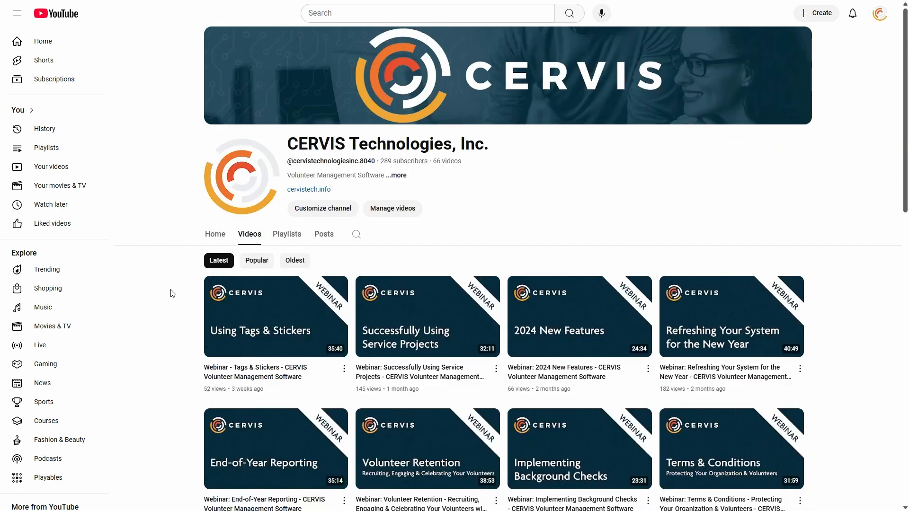
{"action": "key", "text": "ctrl+Tab"}
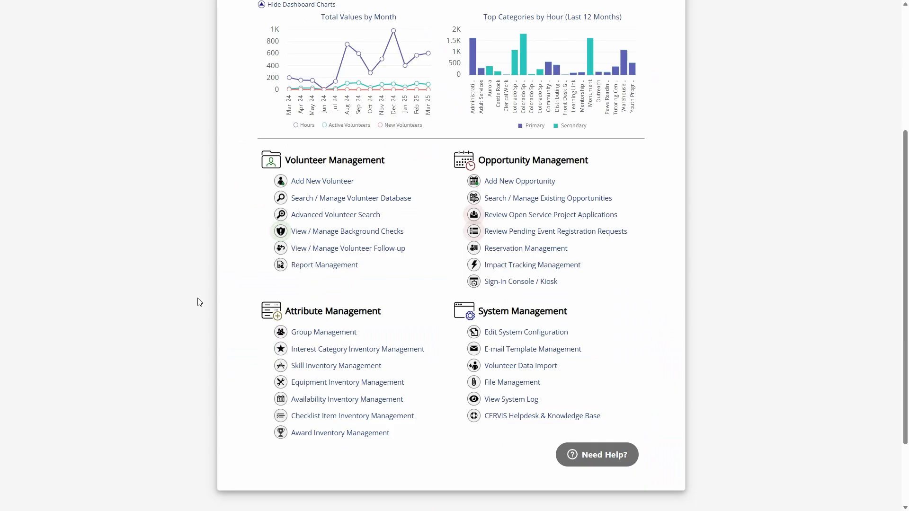